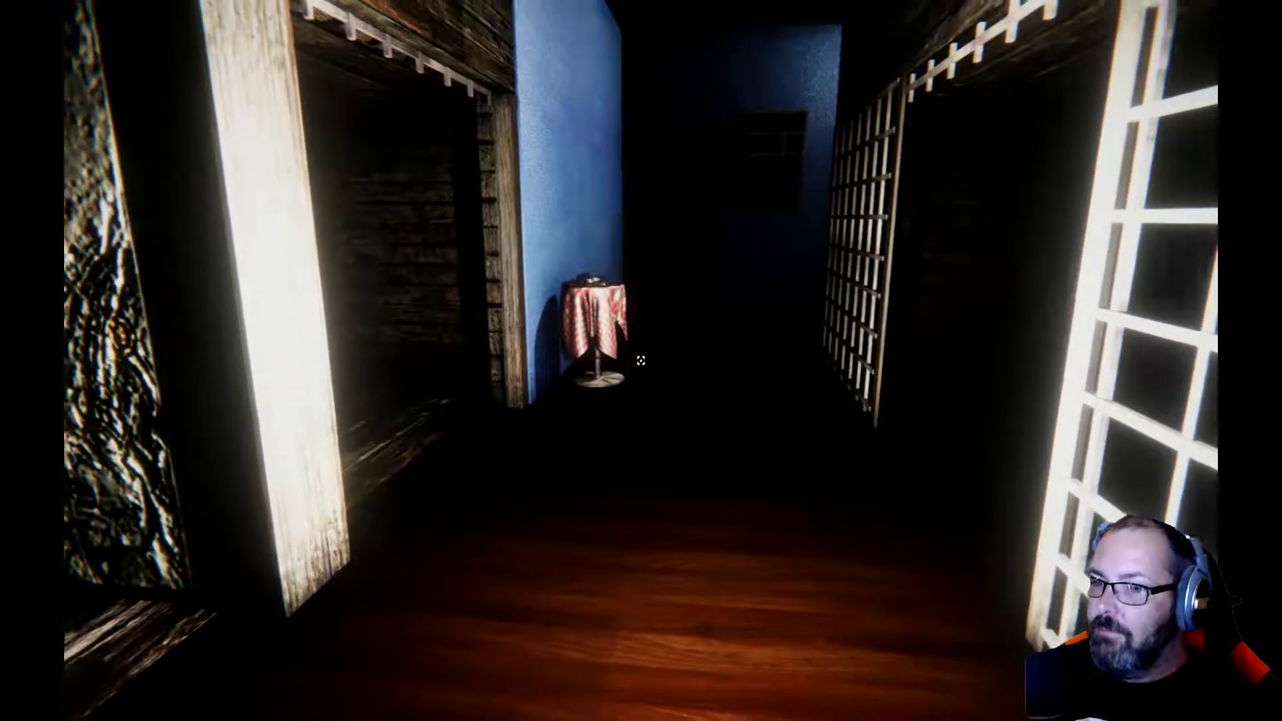
Step: Explore the hallway and wooden-walled rooms, lighting the walls with the flashlight
{"action": "key", "text": "w"}
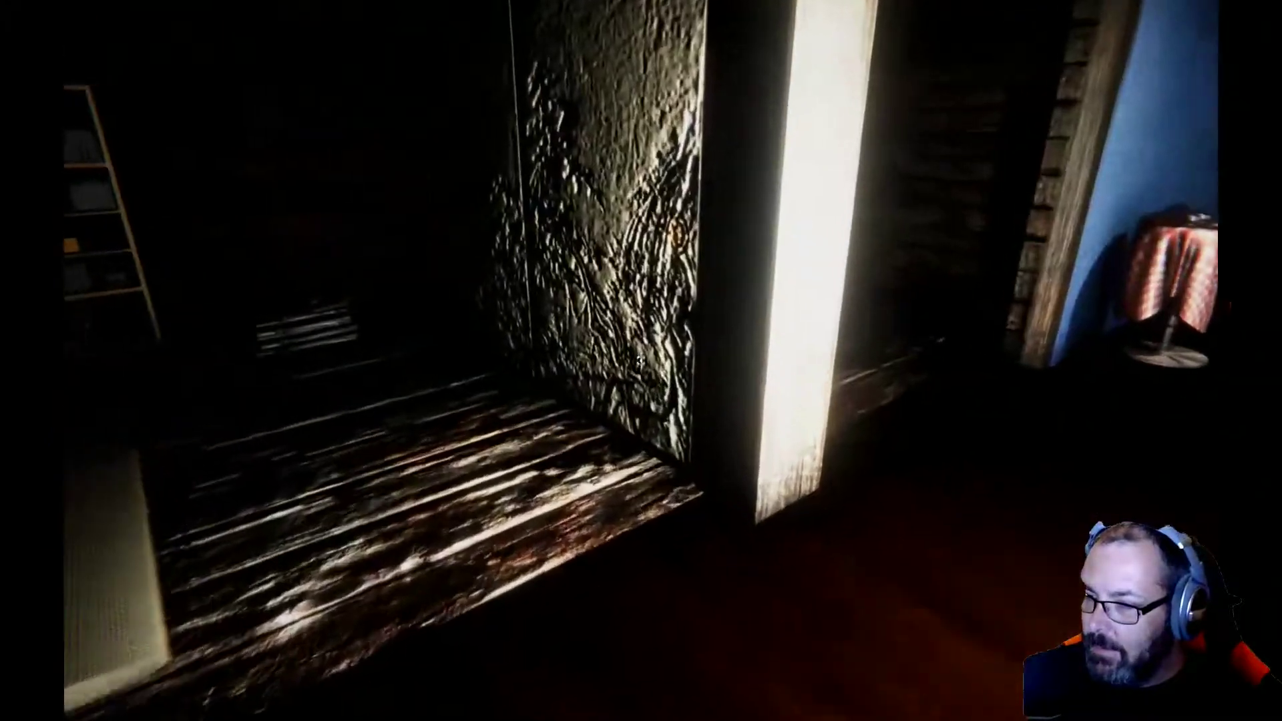
{"action": "key", "text": "w"}
{"action": "key", "text": "f"}
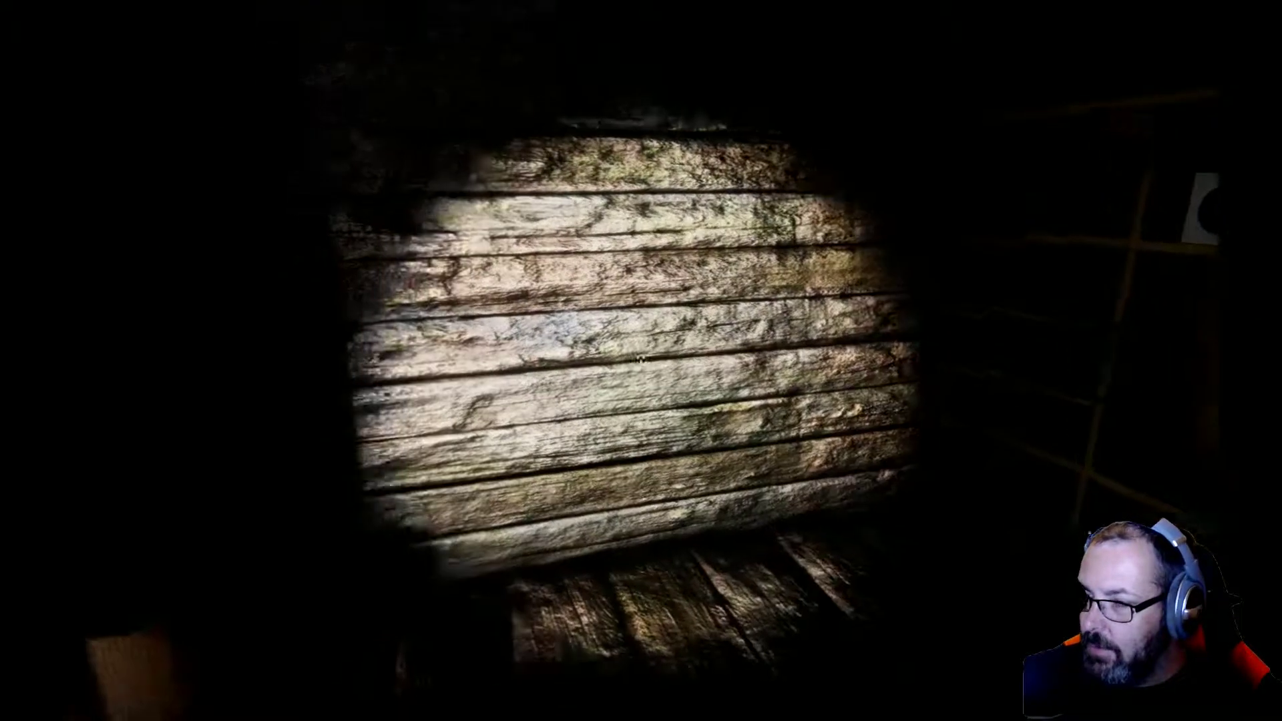
{"action": "key", "text": "w"}
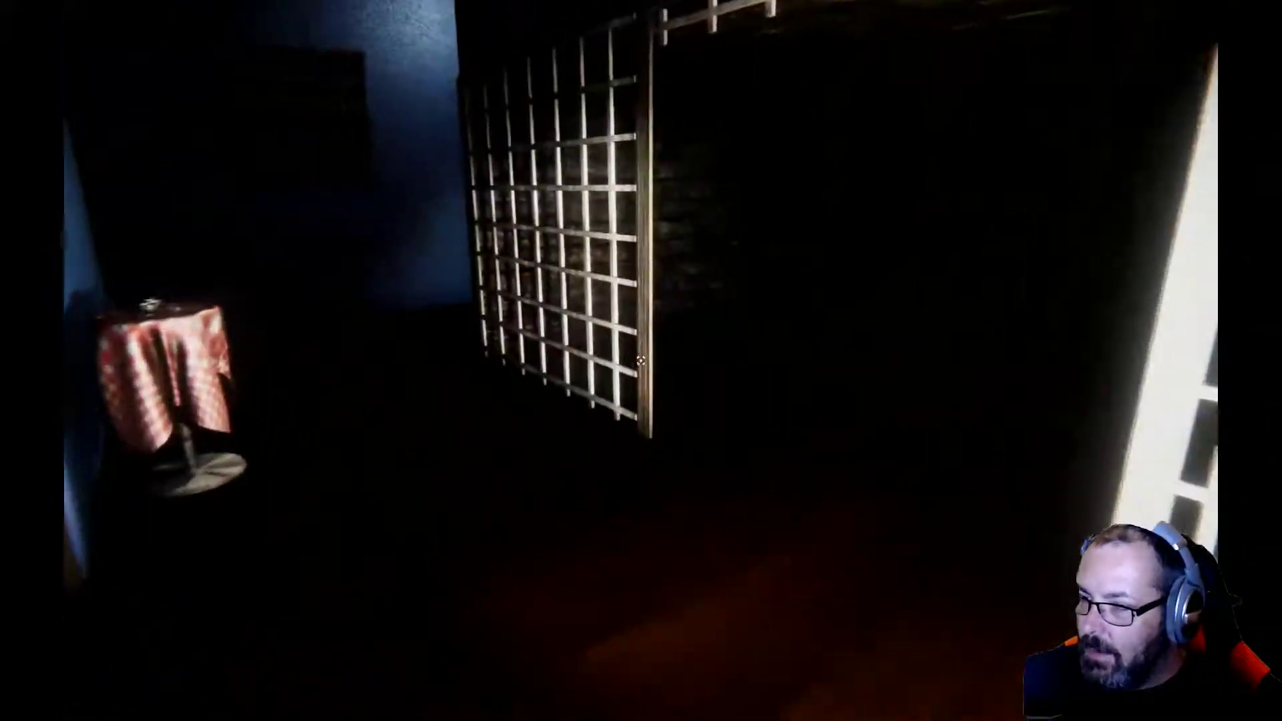
{"action": "key", "text": "f"}
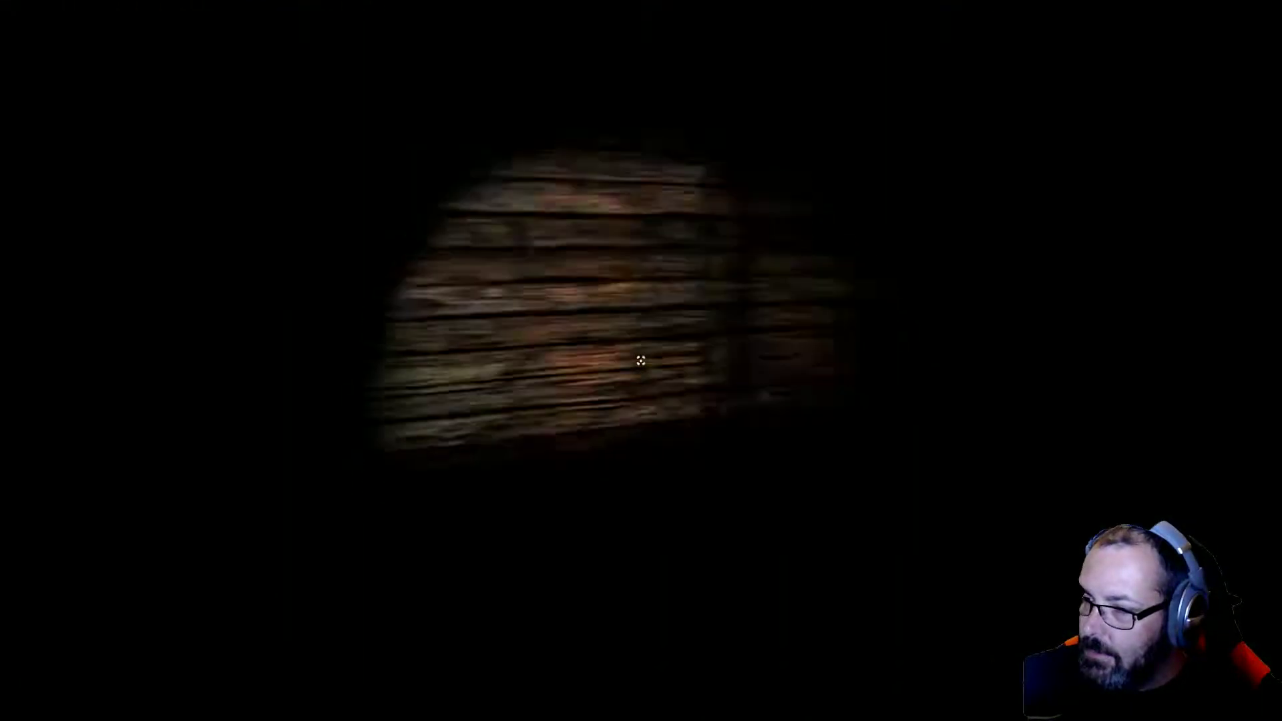
{"action": "key", "text": "w"}
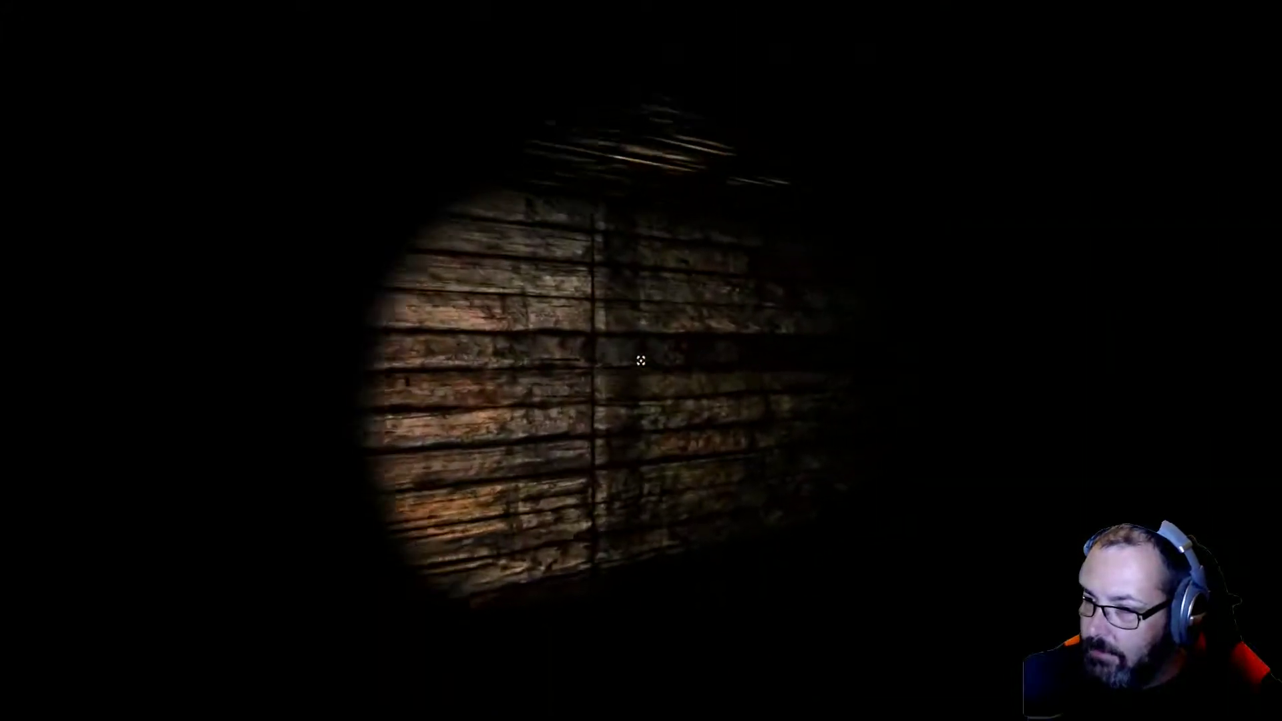
{"action": "key", "text": "w"}
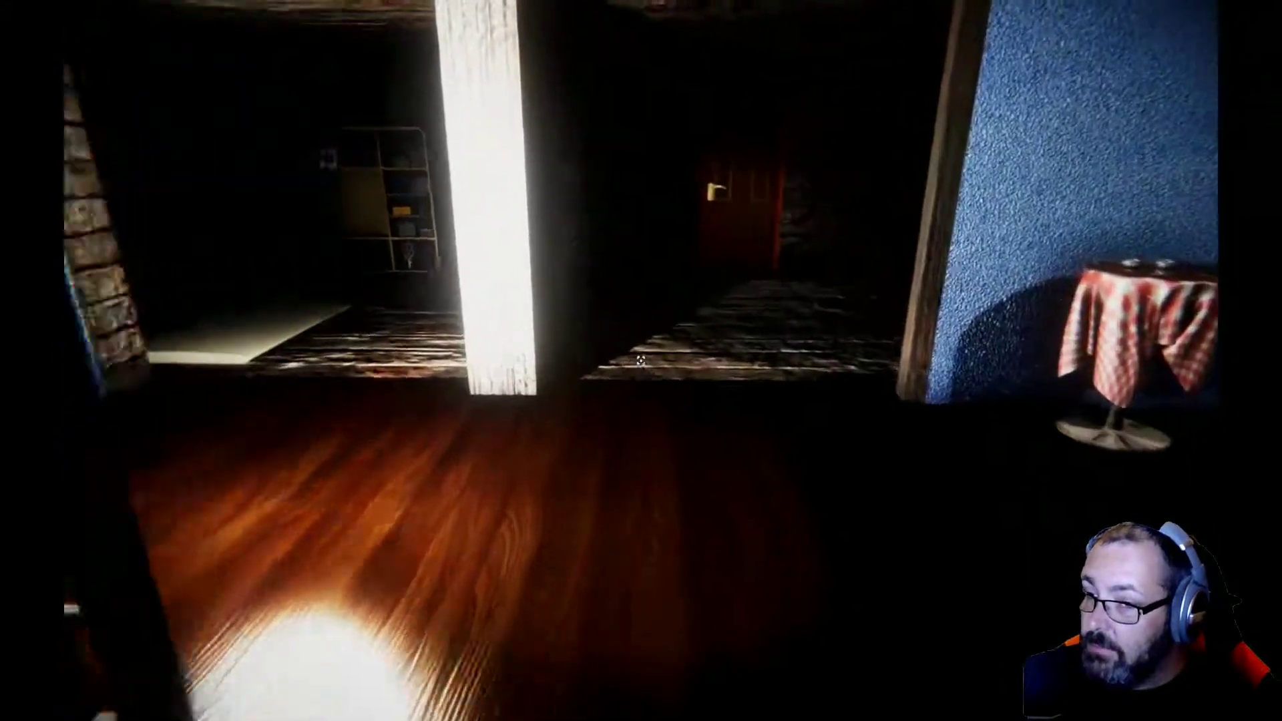
{"action": "key", "text": "w"}
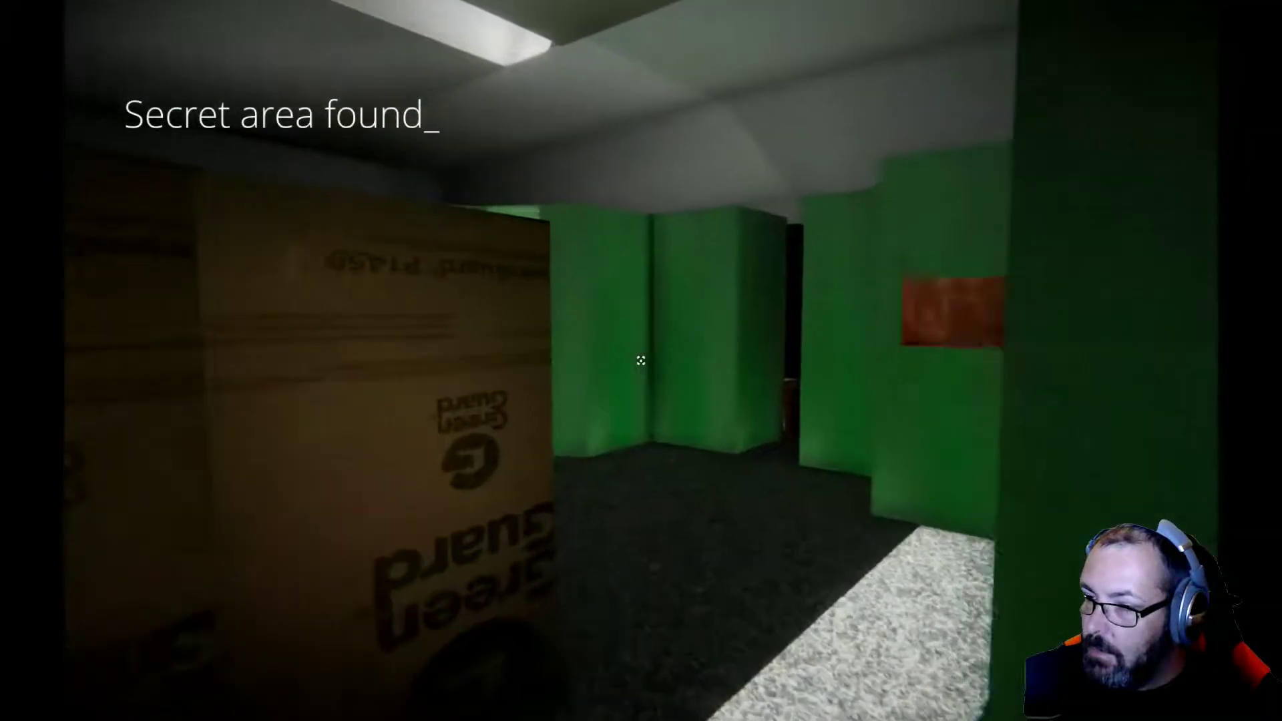
Step: Explore the secret green room and view its hallway and My Place pictures
{"action": "key", "text": "w"}
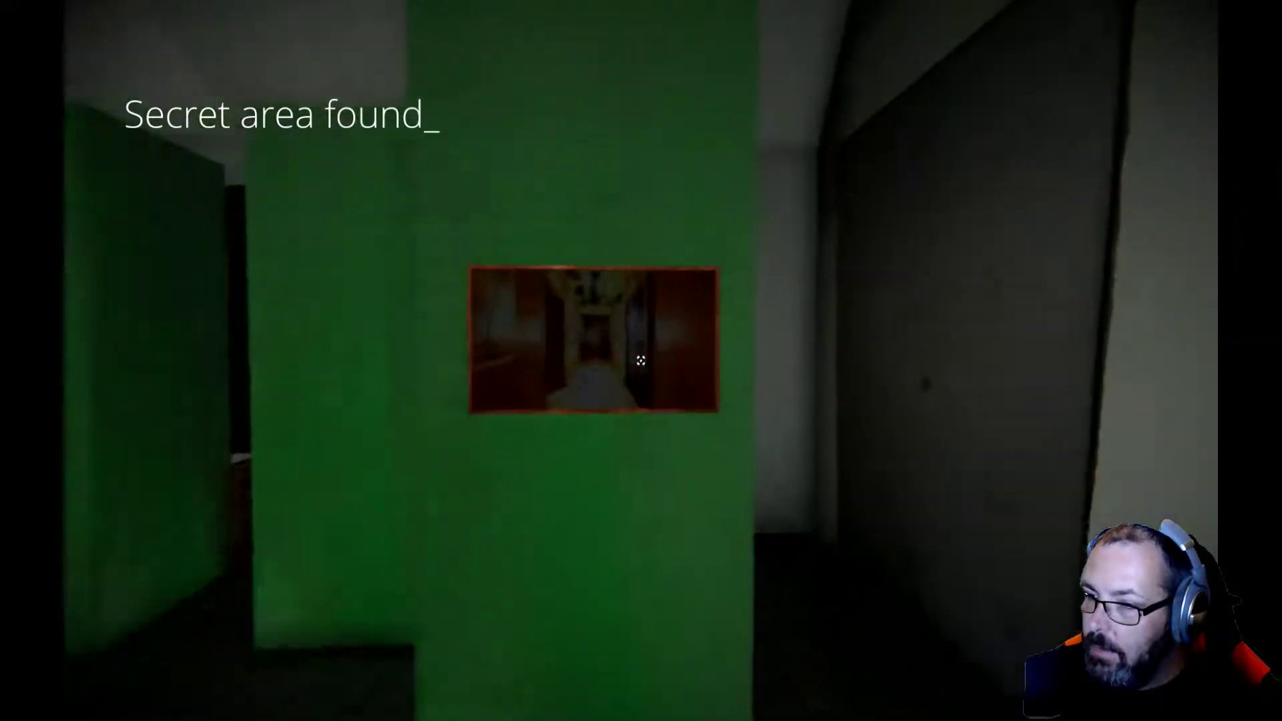
{"action": "key", "text": "w"}
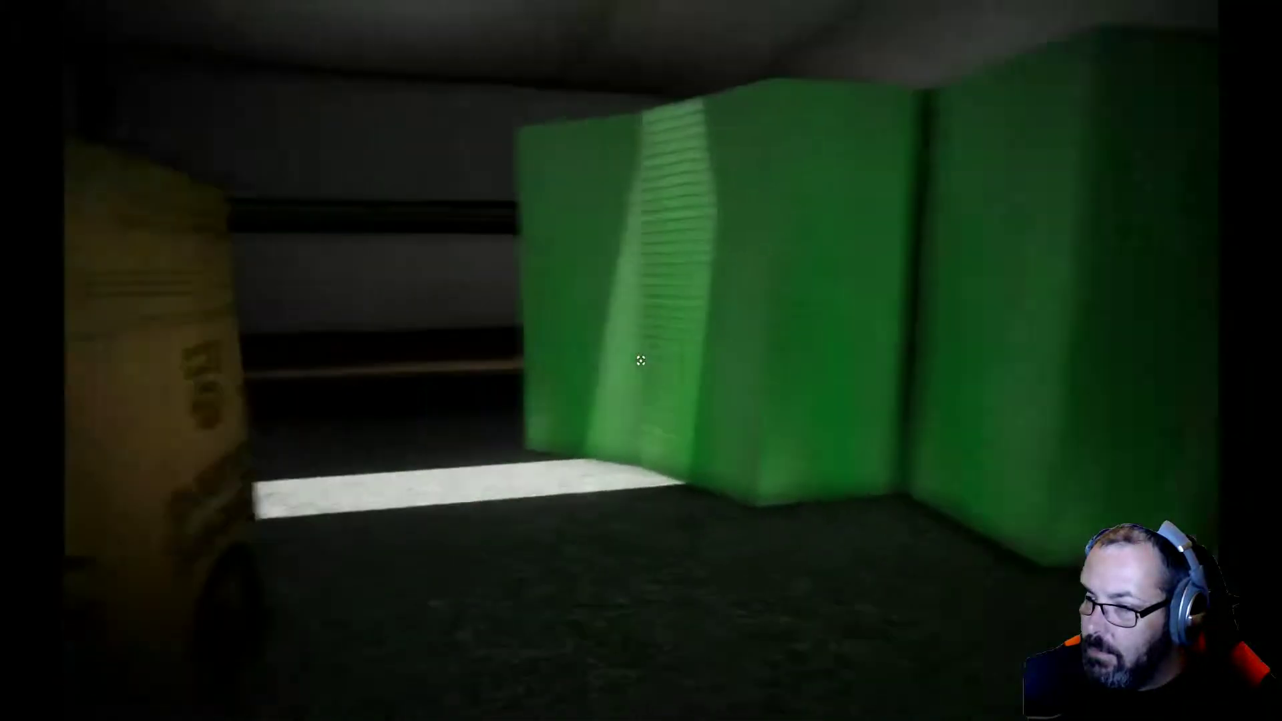
{"action": "key", "text": "w"}
{"action": "key", "text": "s"}
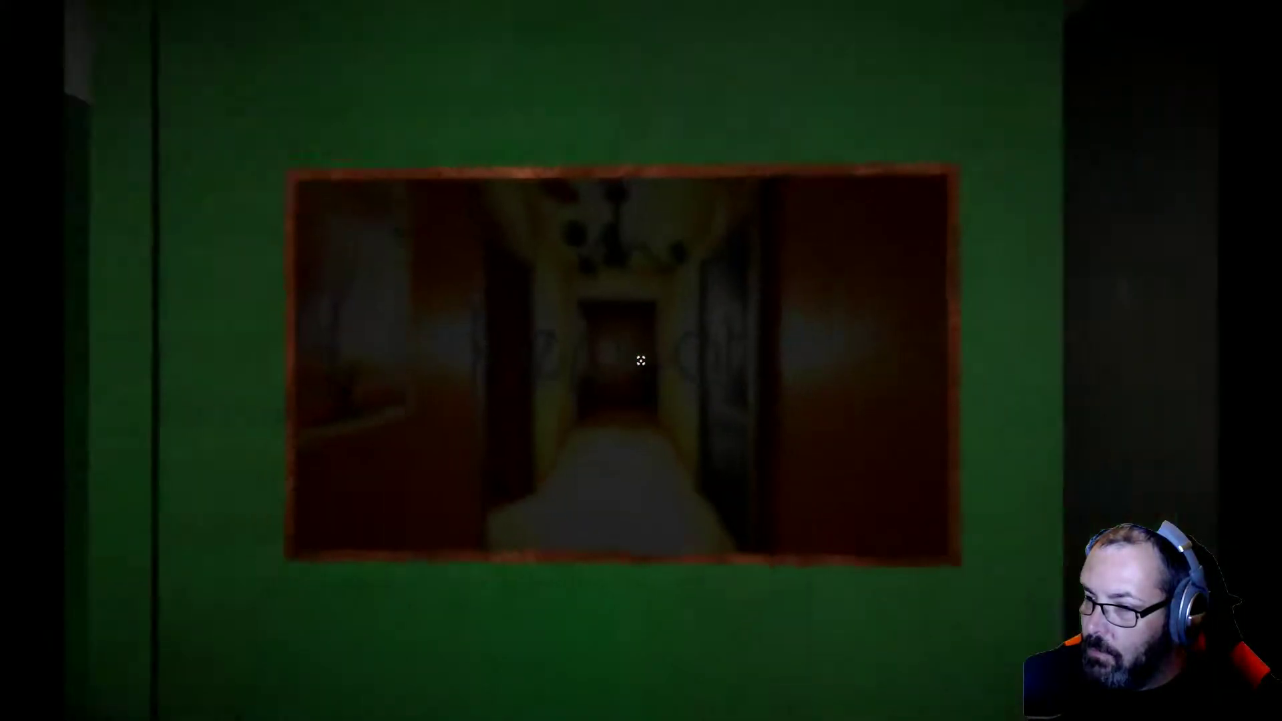
{"action": "key", "text": "w"}
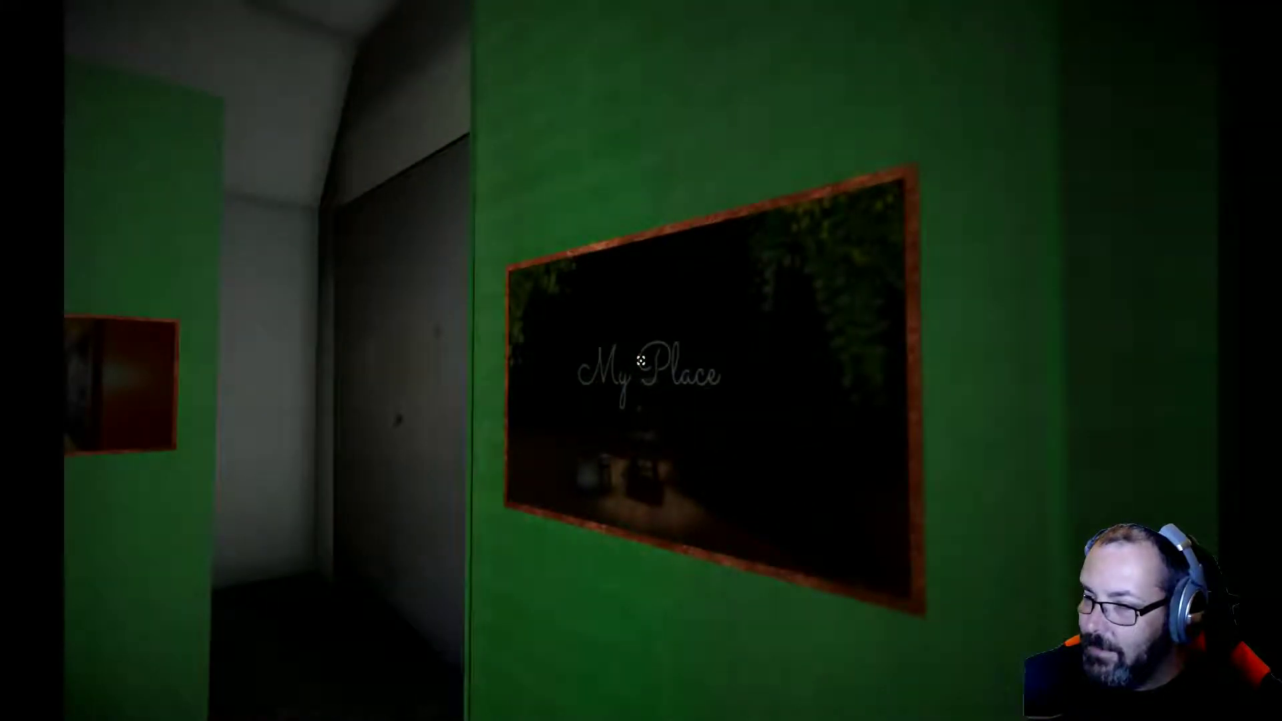
{"action": "key", "text": "w"}
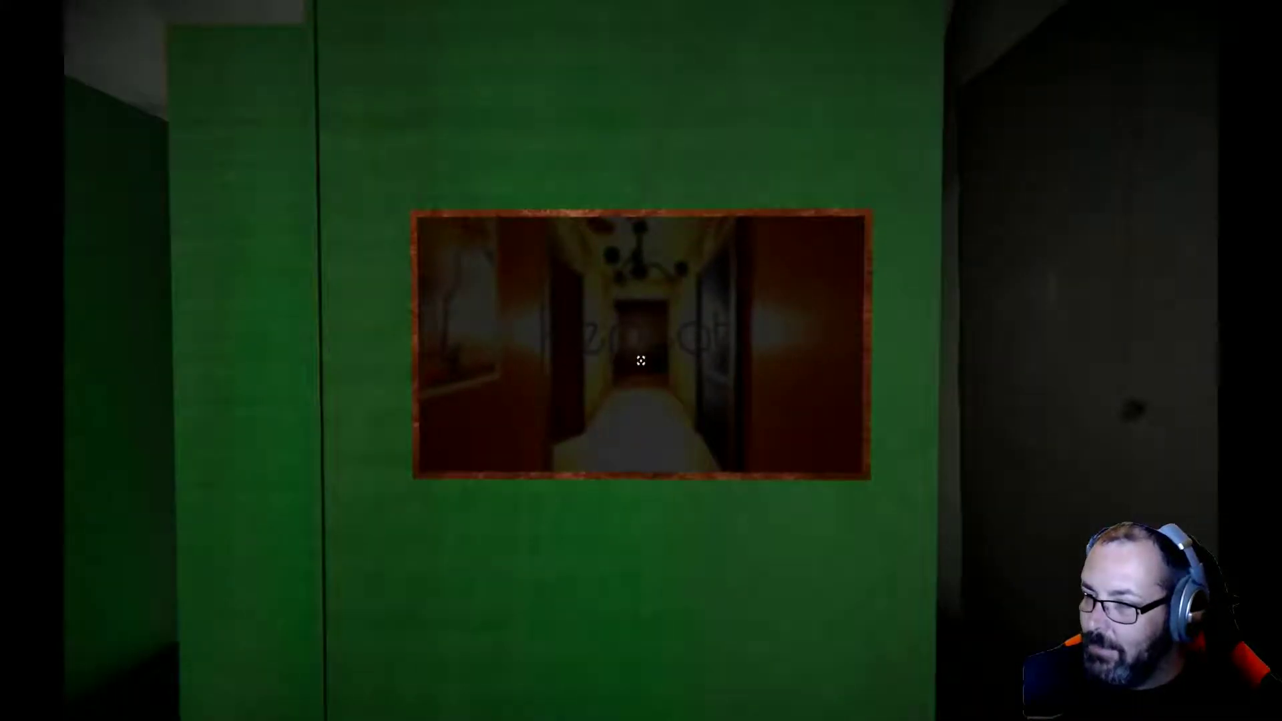
Step: Pass the curtained window into the room with monitors, bed, sun clock and creepy painting
{"action": "key", "text": "w"}
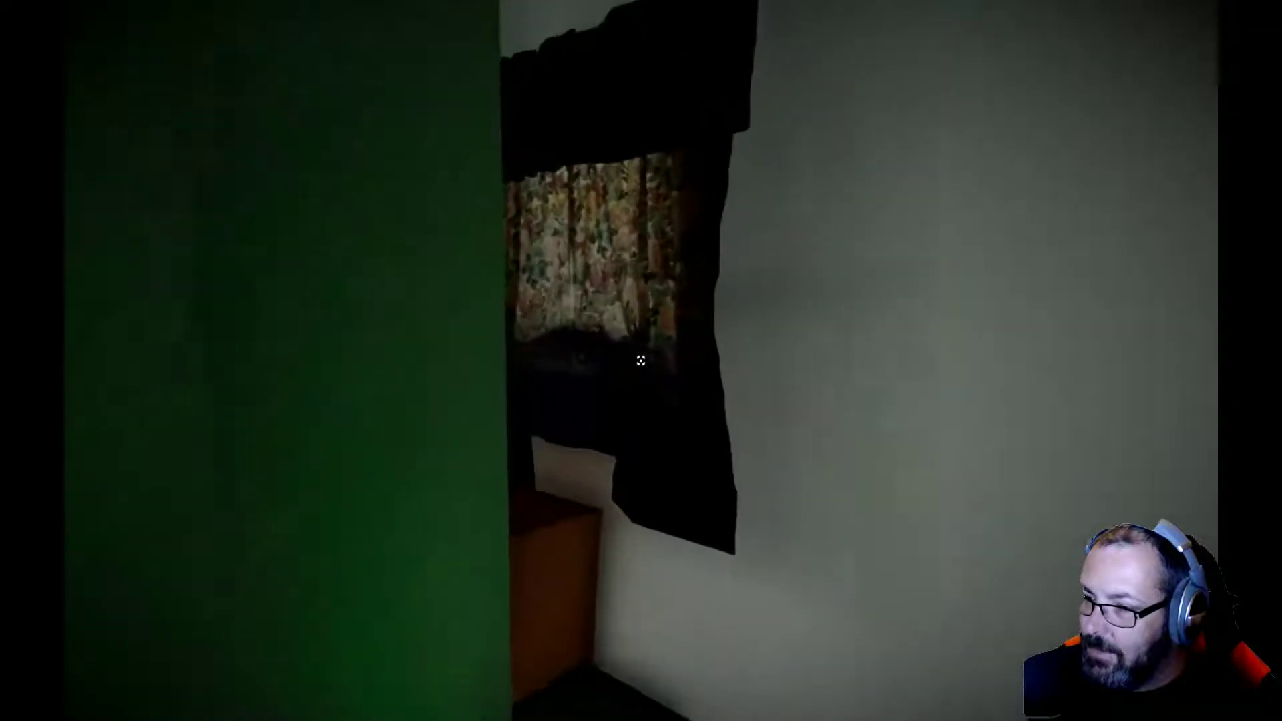
{"action": "key", "text": "a"}
{"action": "key", "text": "w"}
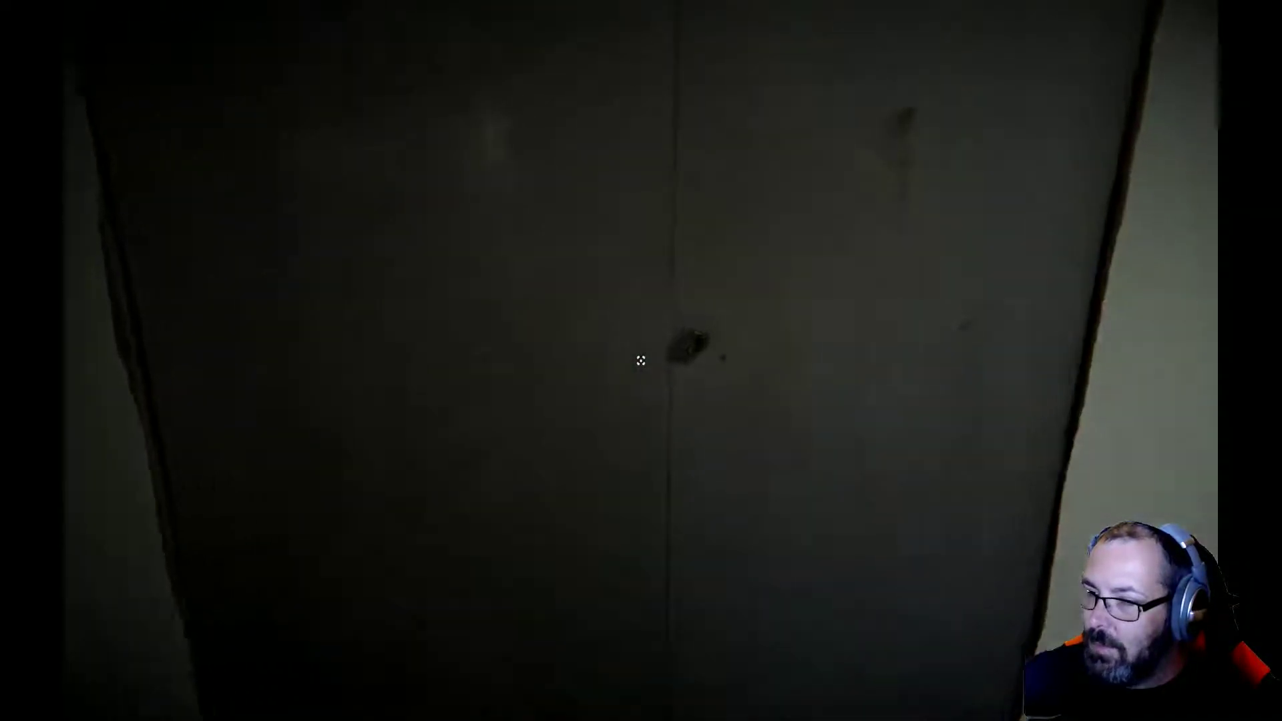
{"action": "key", "text": "w"}
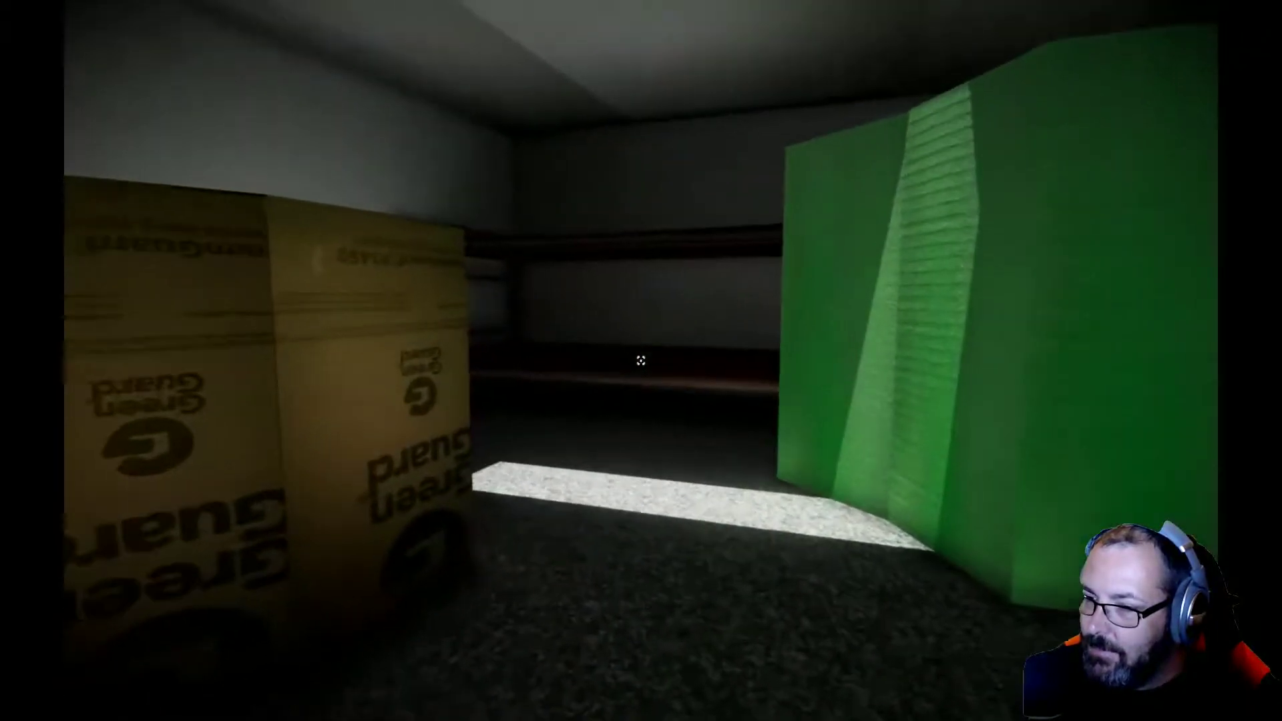
{"action": "key", "text": "w"}
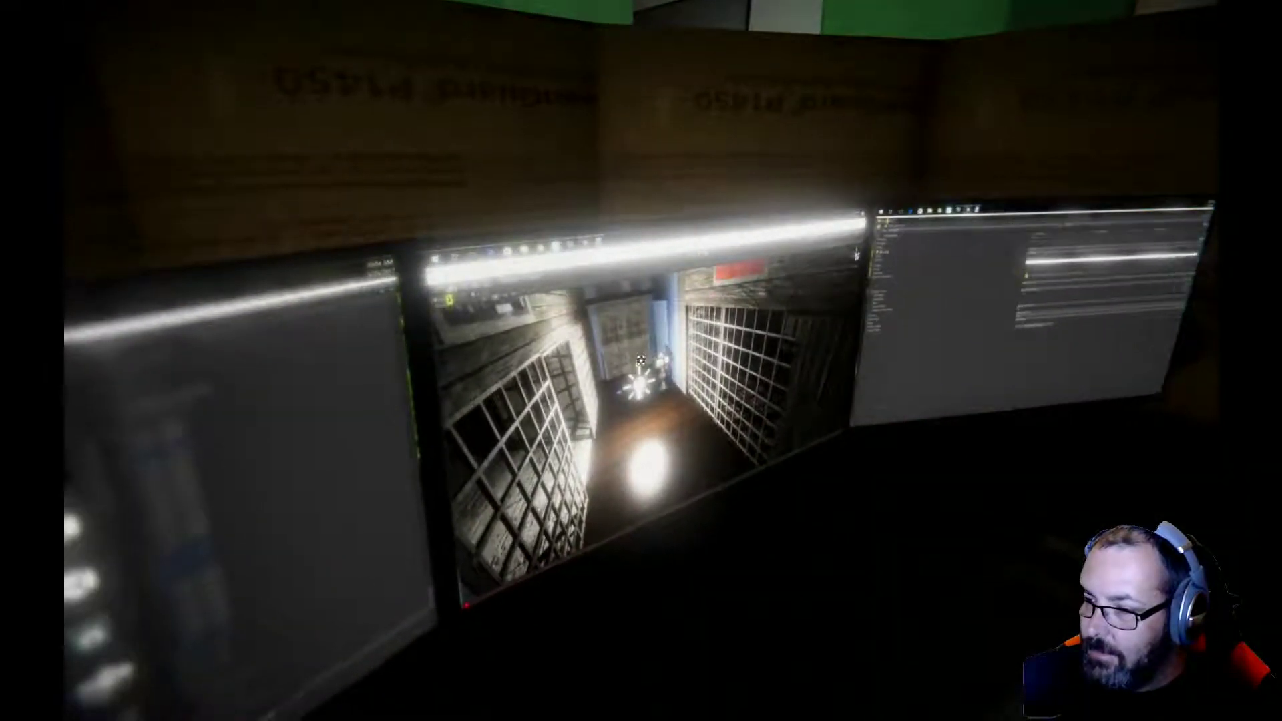
{"action": "key", "text": "w"}
{"action": "key", "text": "w"}
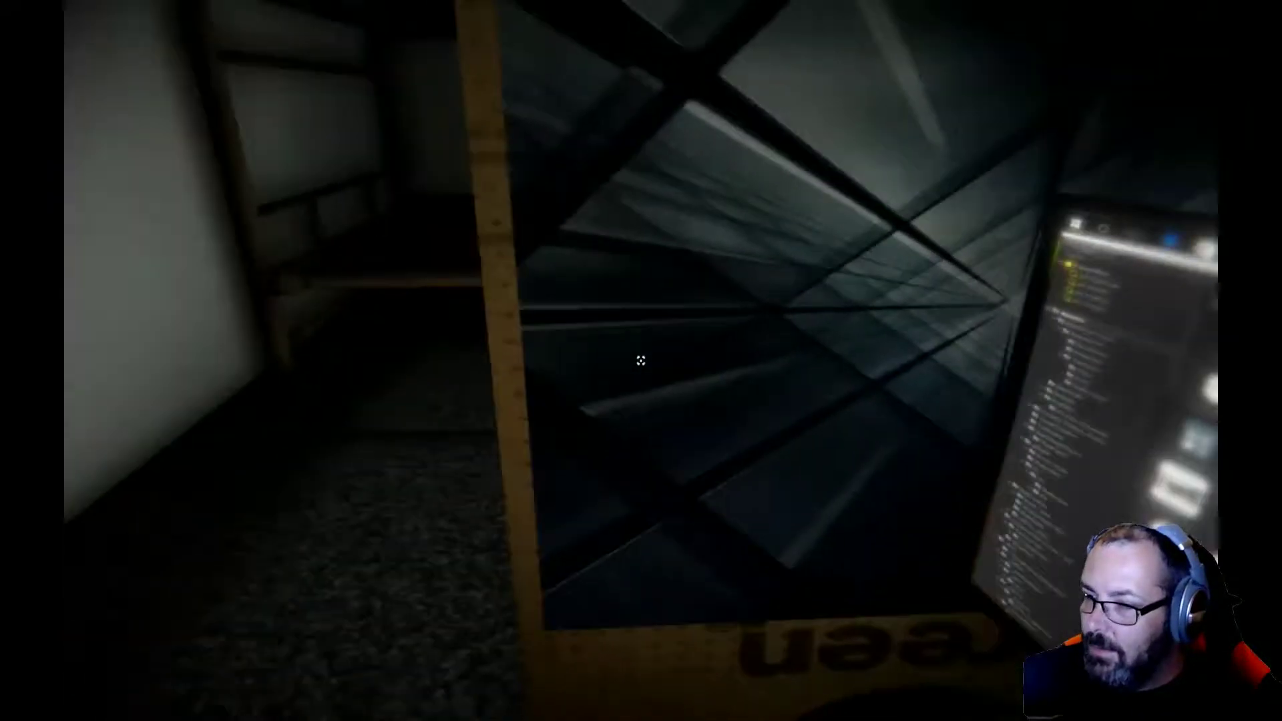
{"action": "key", "text": "w"}
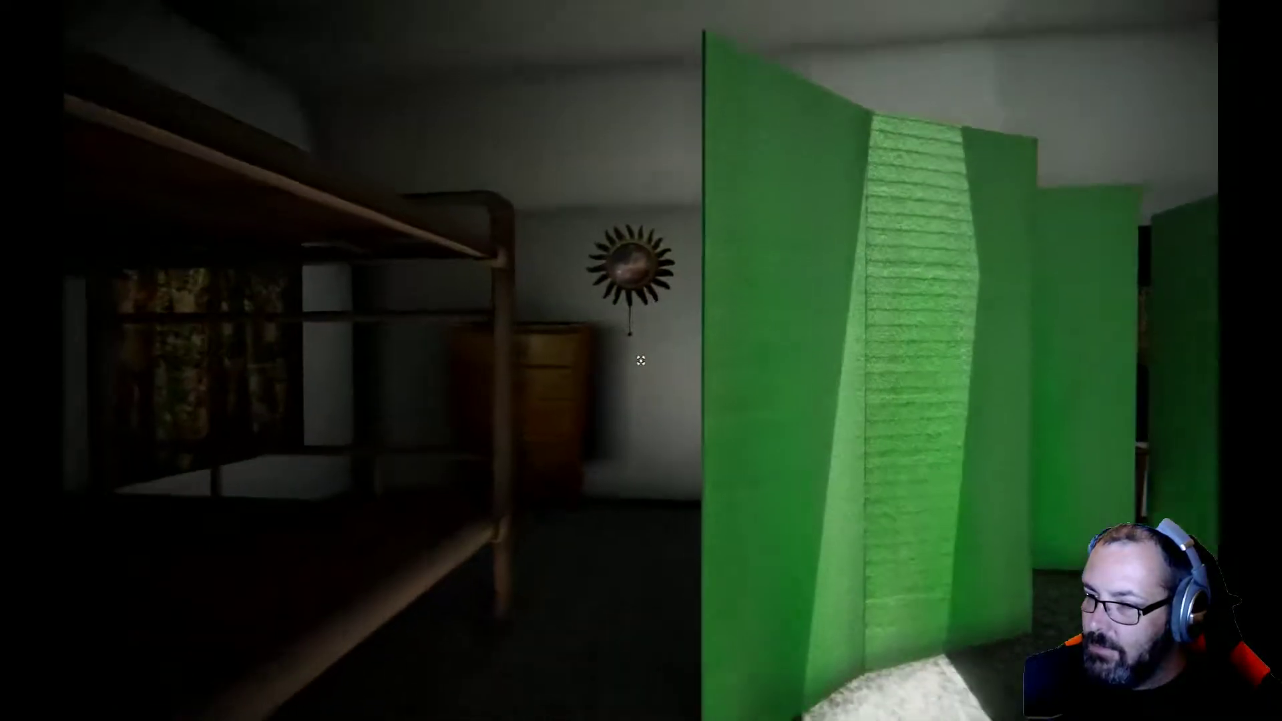
{"action": "key", "text": "w"}
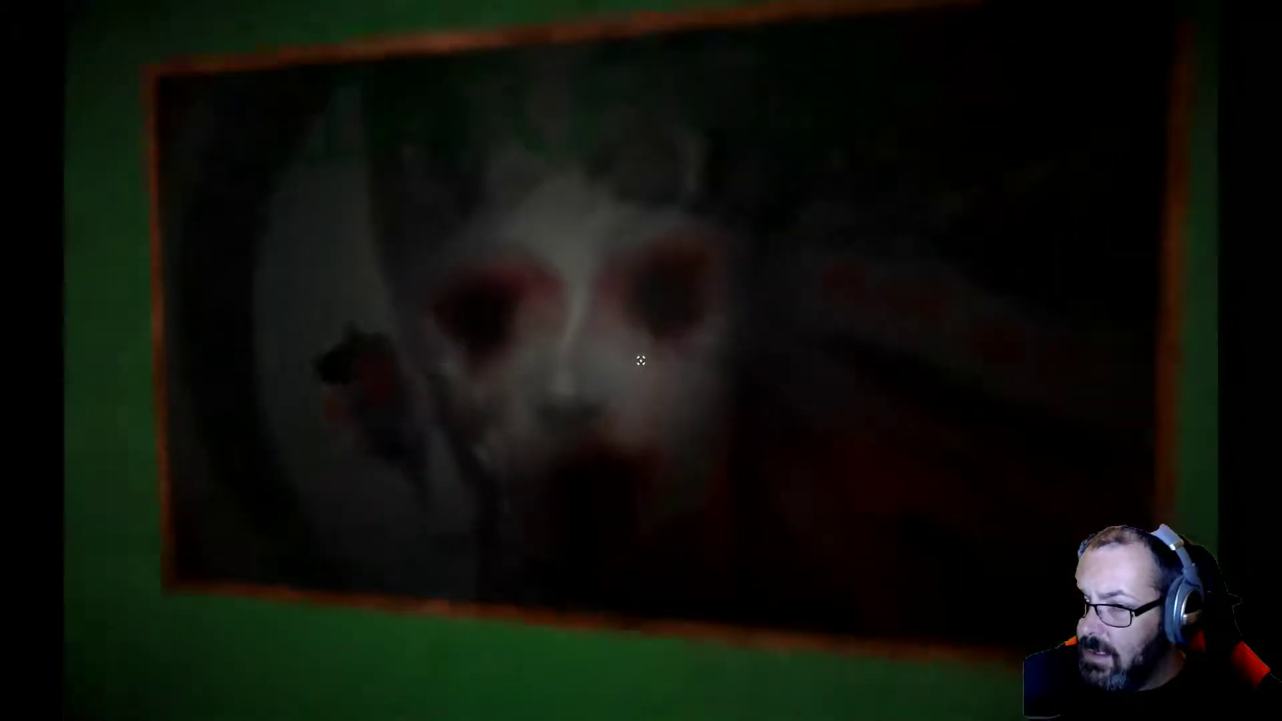
{"action": "key", "text": "s"}
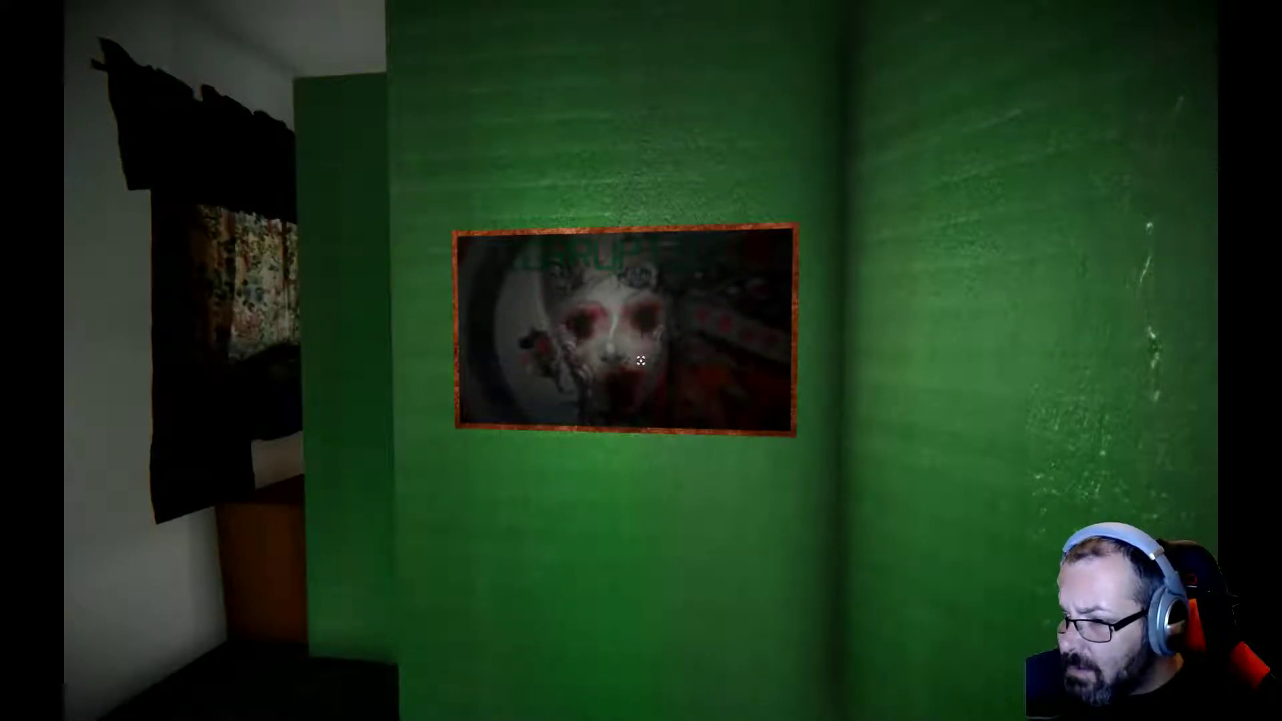
Step: Walk past the bunk beds and green partition, through the boxes toward the door
{"action": "key", "text": "w"}
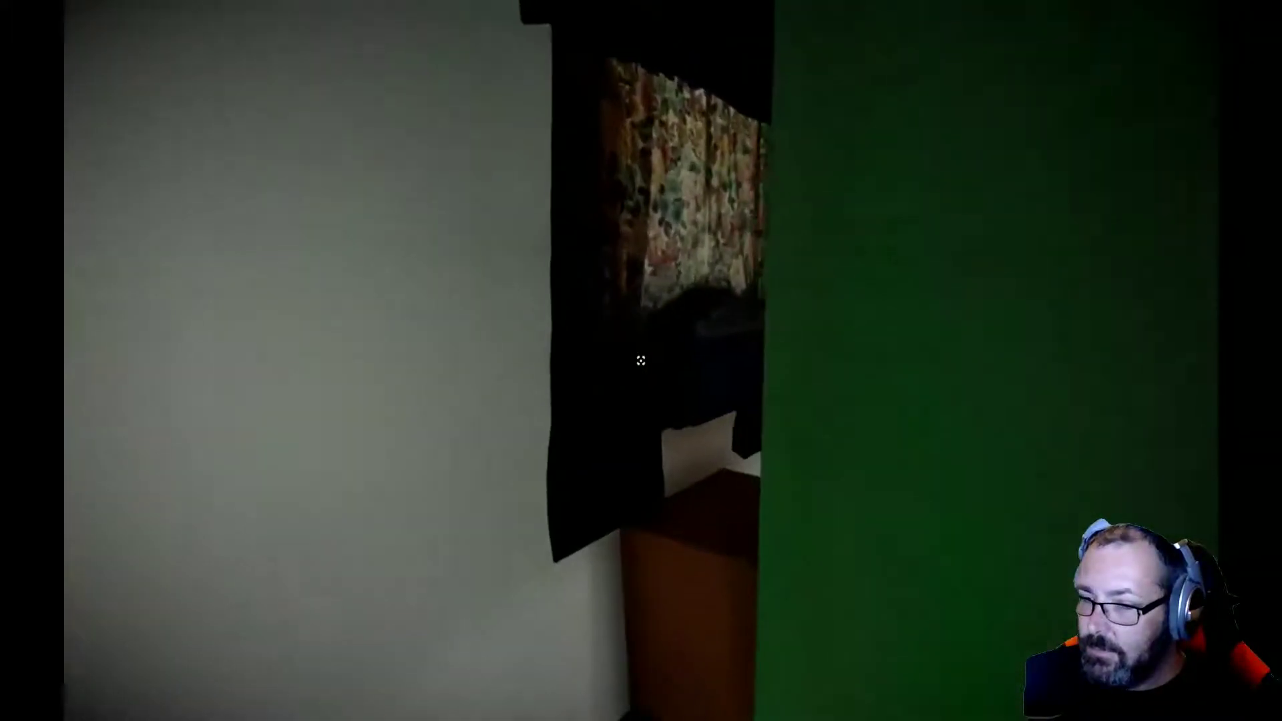
{"action": "key", "text": "w"}
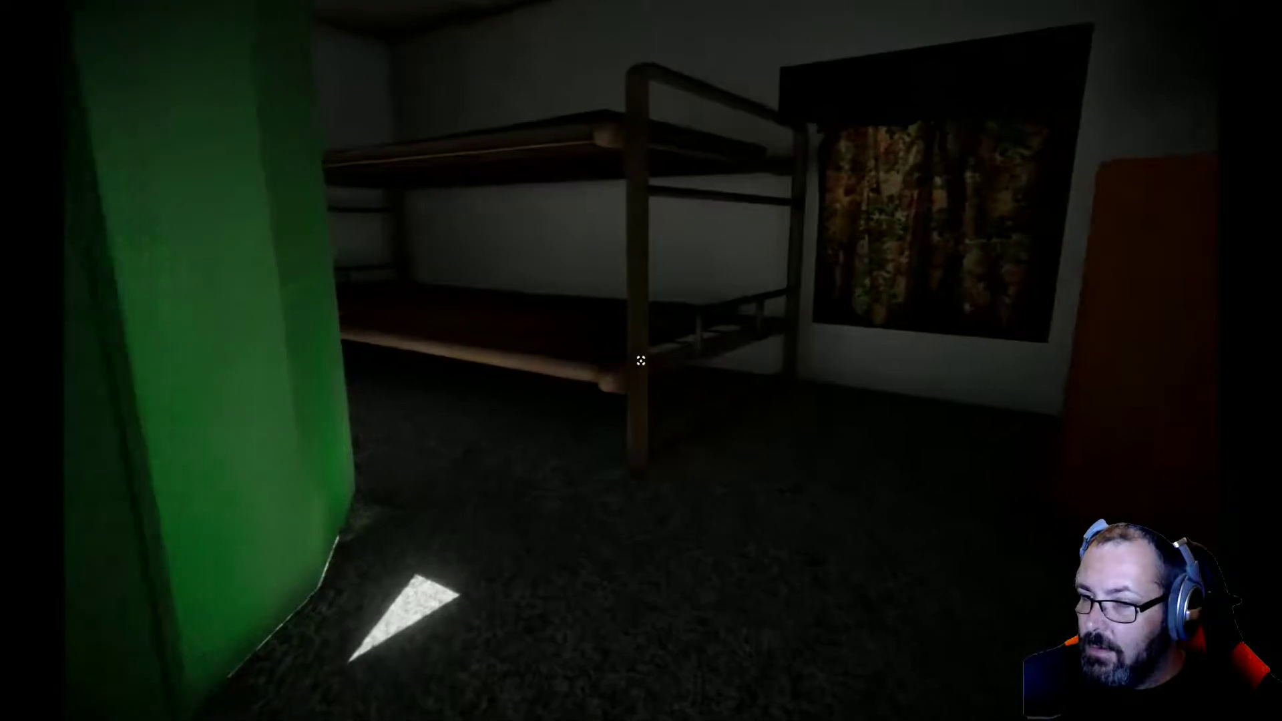
{"action": "key", "text": "w"}
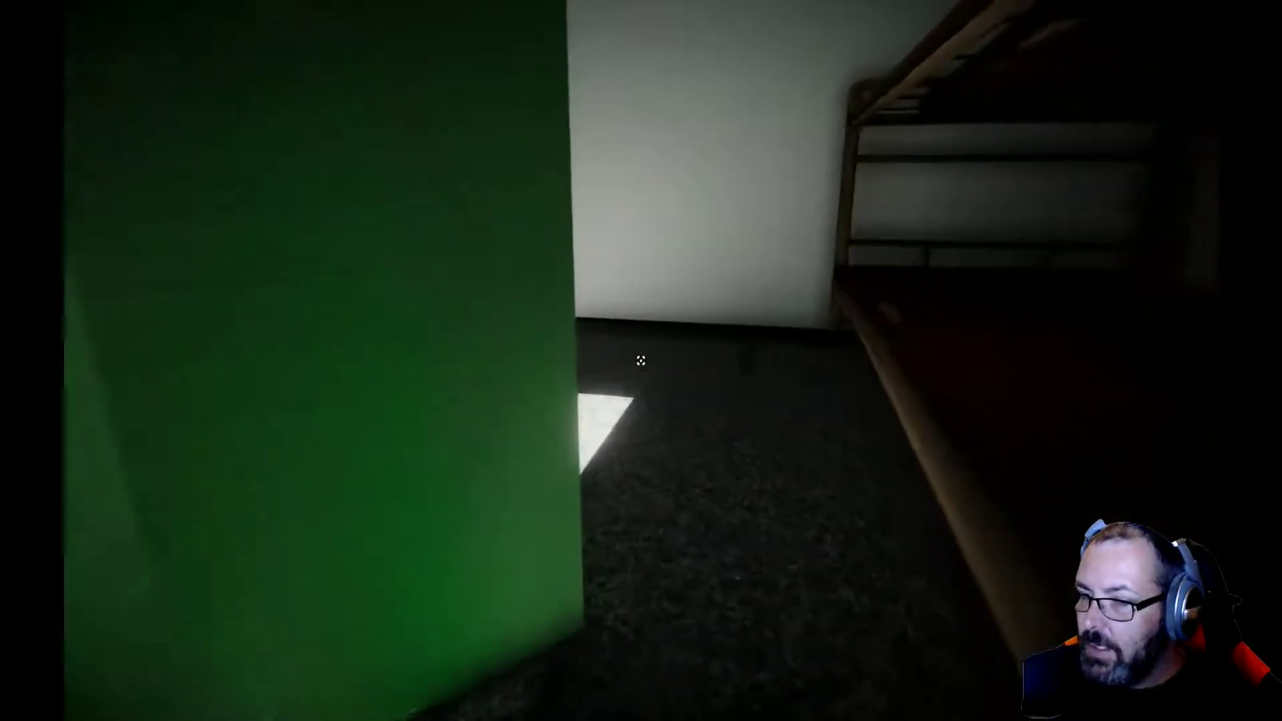
{"action": "key", "text": "w"}
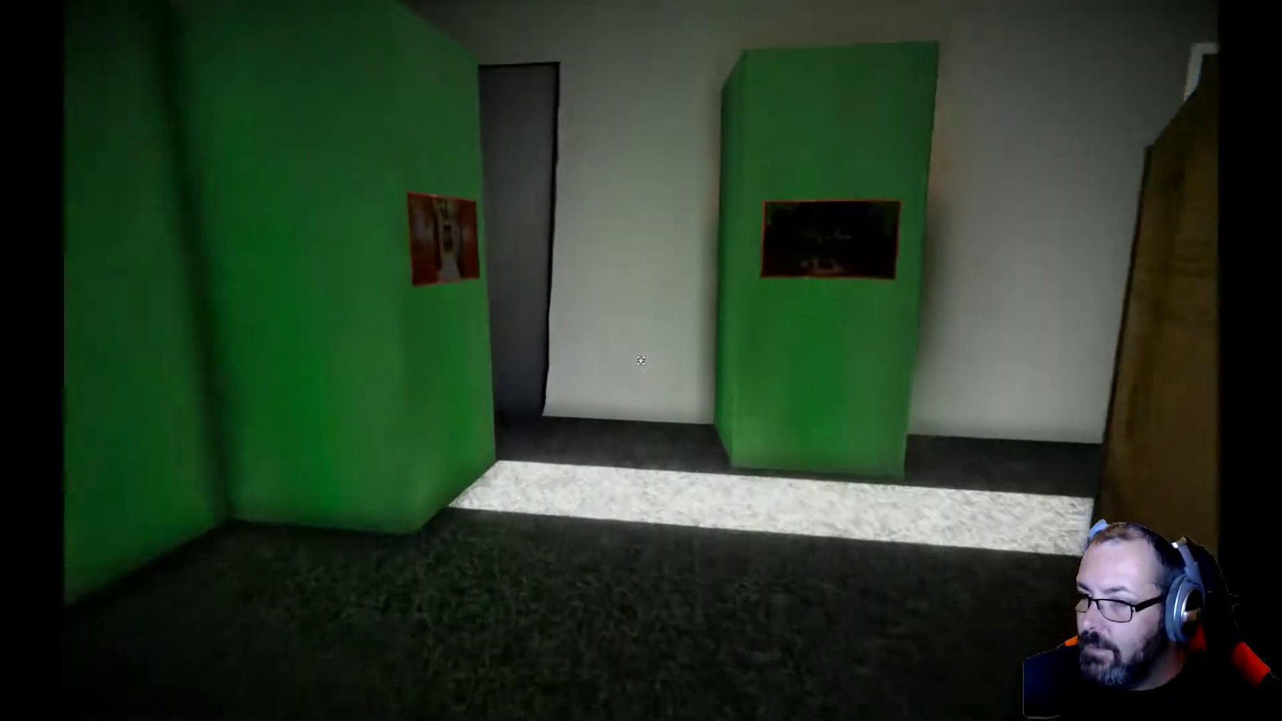
{"action": "key", "text": "w"}
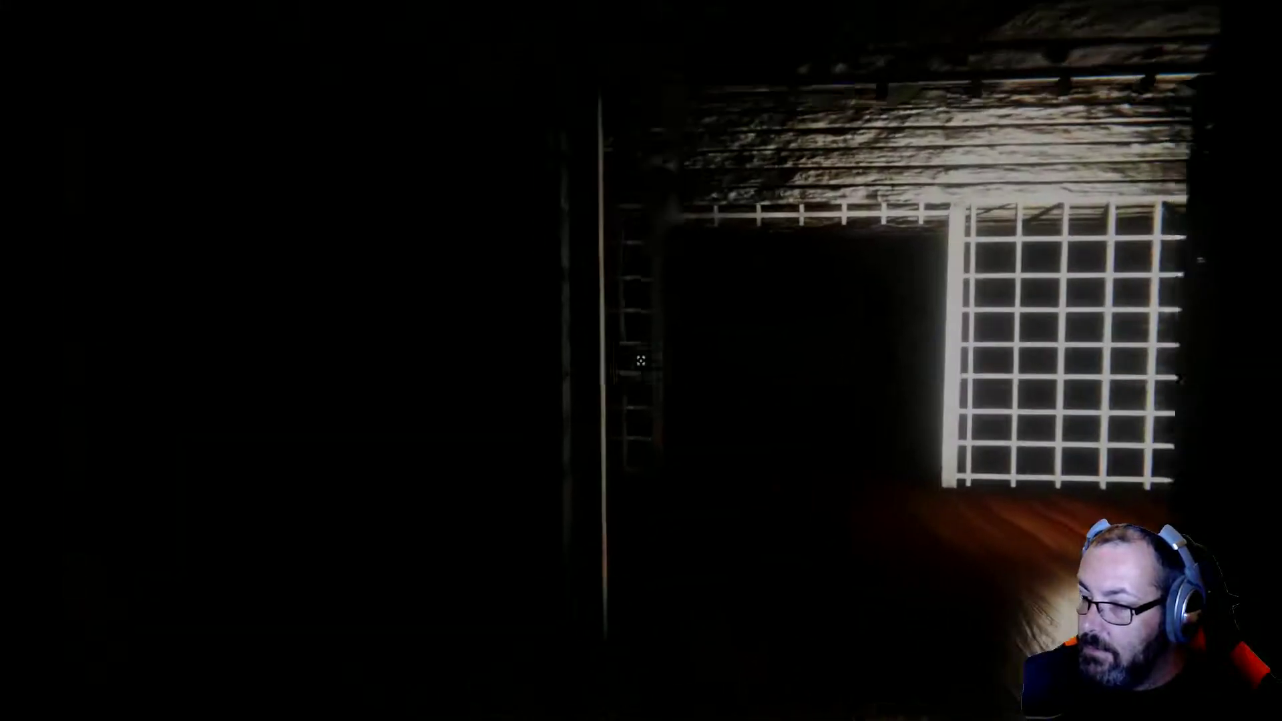
{"action": "key", "text": "w"}
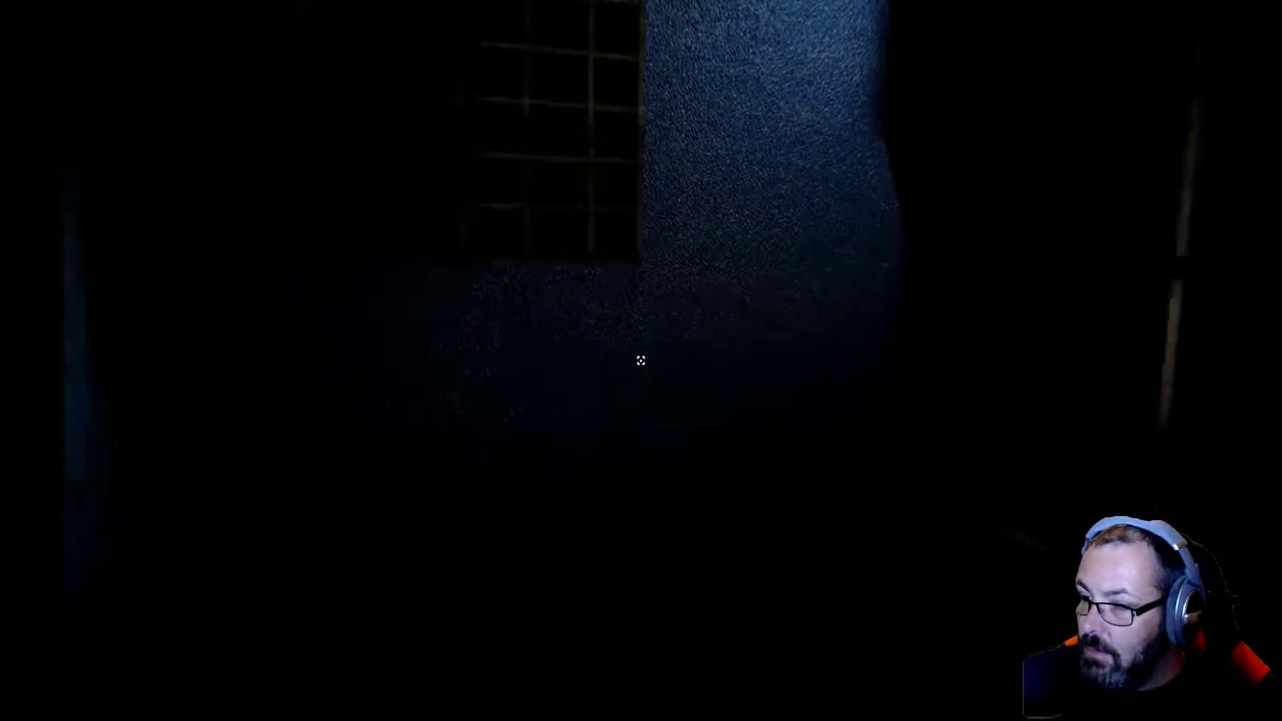
Step: Cross the dark barred room into the next area and reach the stained-glass door
{"action": "key", "text": "e"}
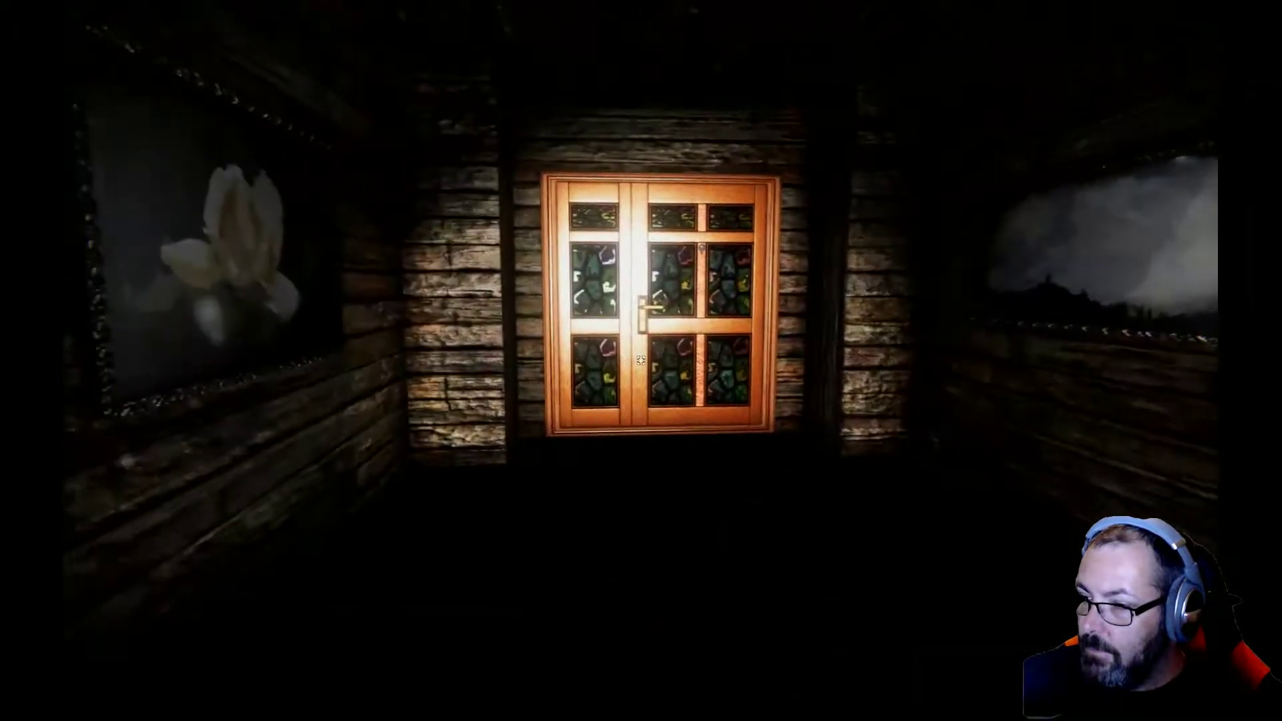
{"action": "key", "text": "w"}
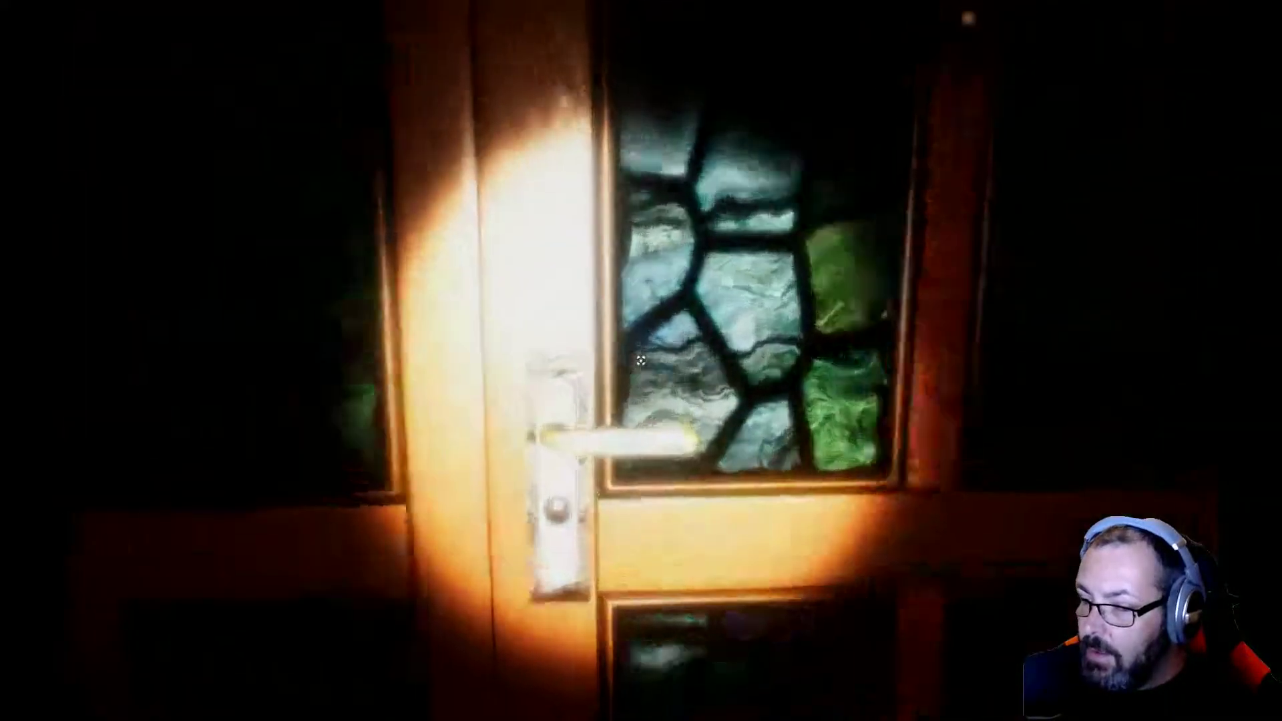
{"action": "key", "text": "w"}
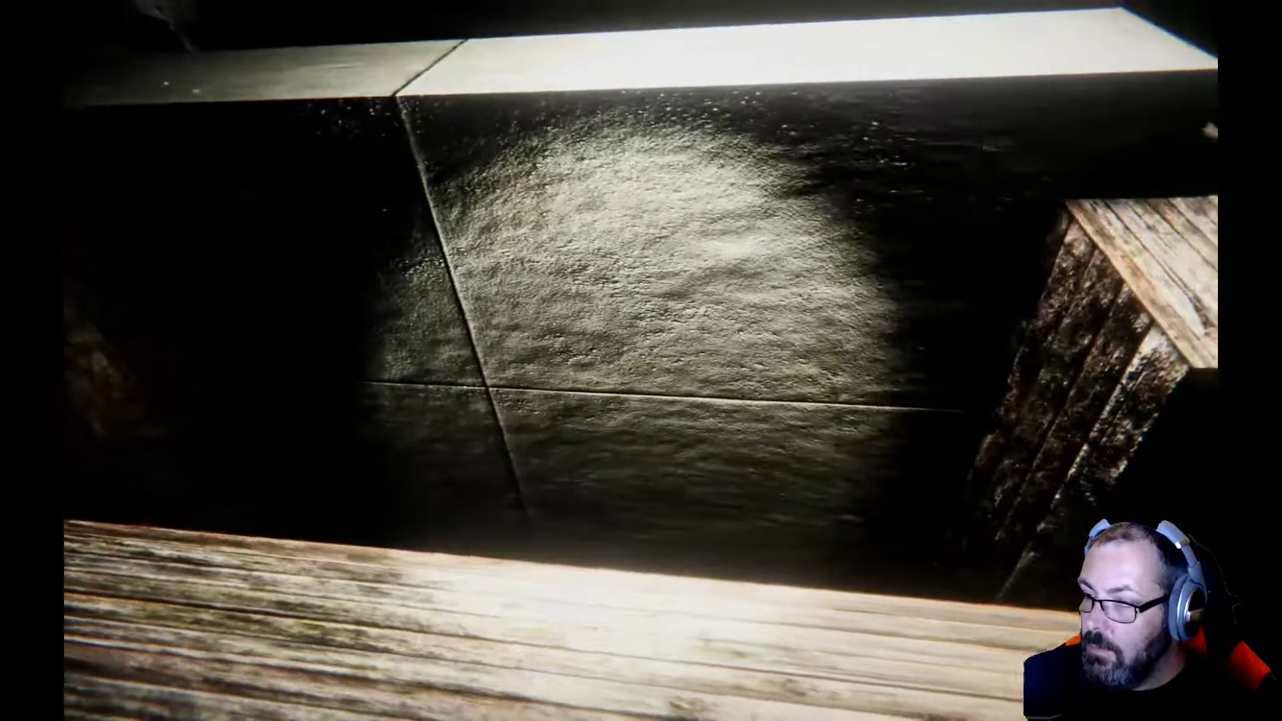
Step: Back away along the wooden walkway toward the lit door in the brick wall
{"action": "key", "text": "s"}
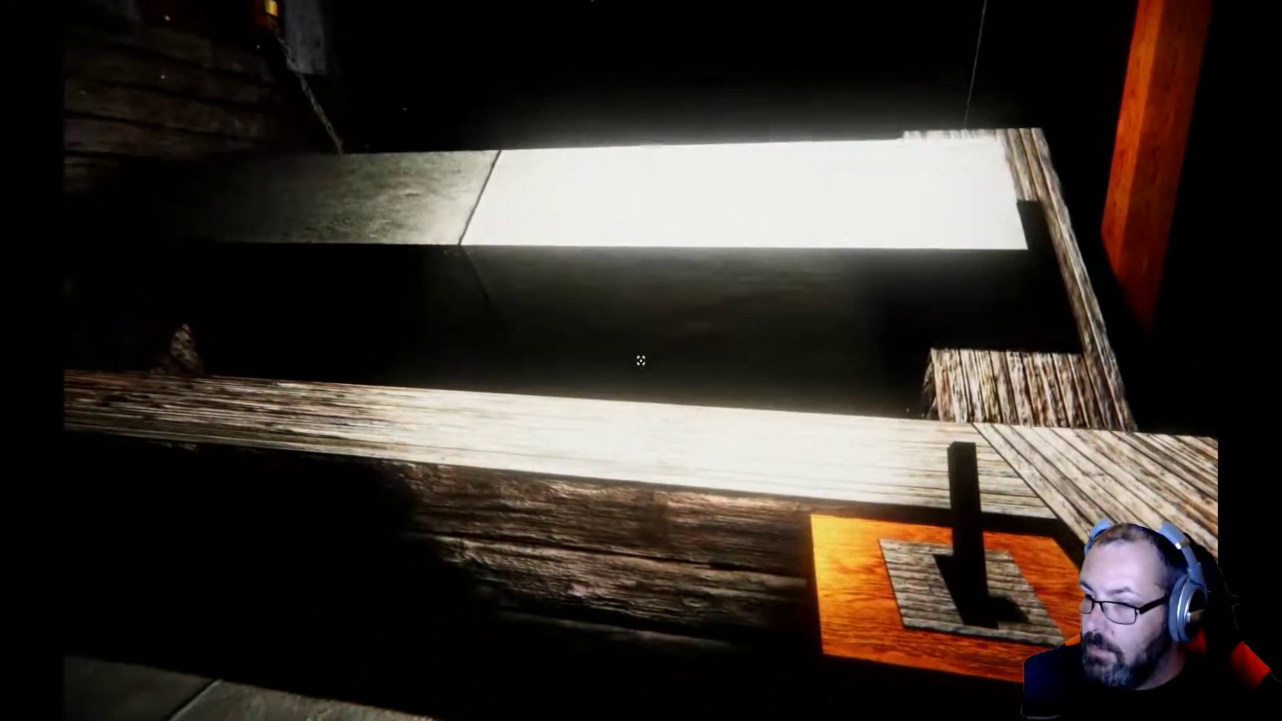
{"action": "key", "text": "s"}
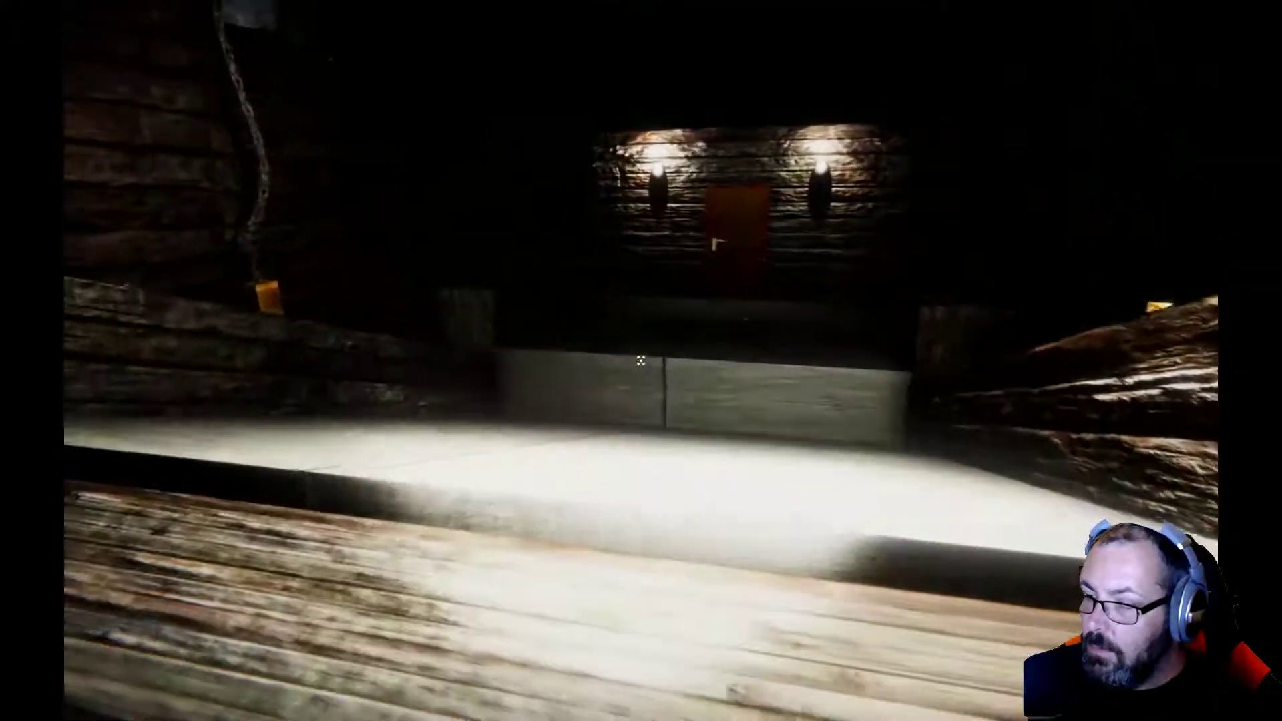
{"action": "key", "text": "s"}
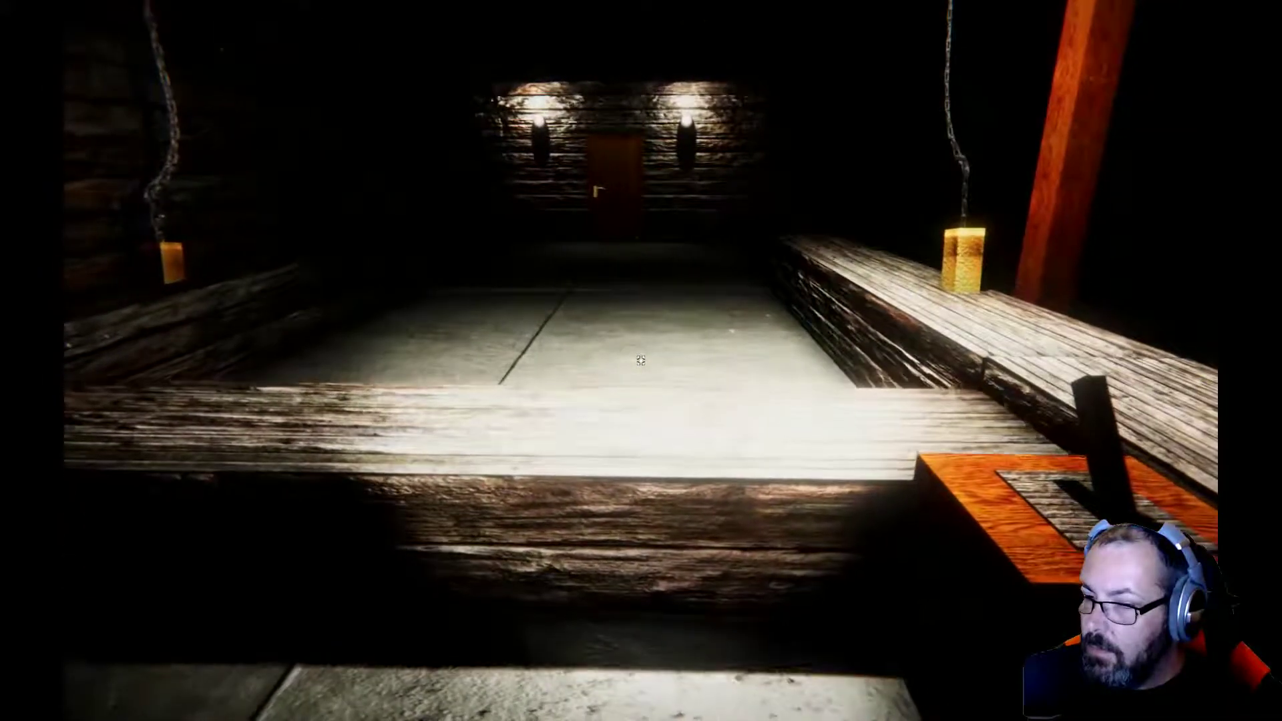
{"action": "key", "text": "w"}
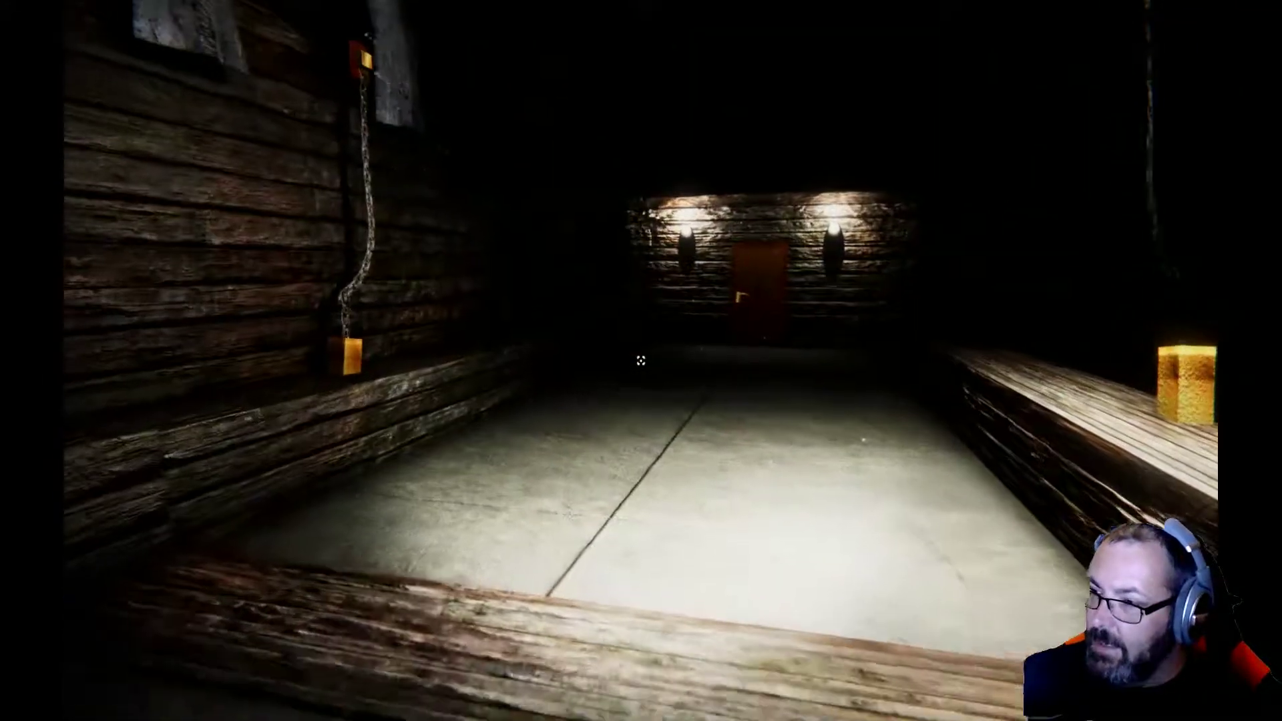
{"action": "key", "text": "w"}
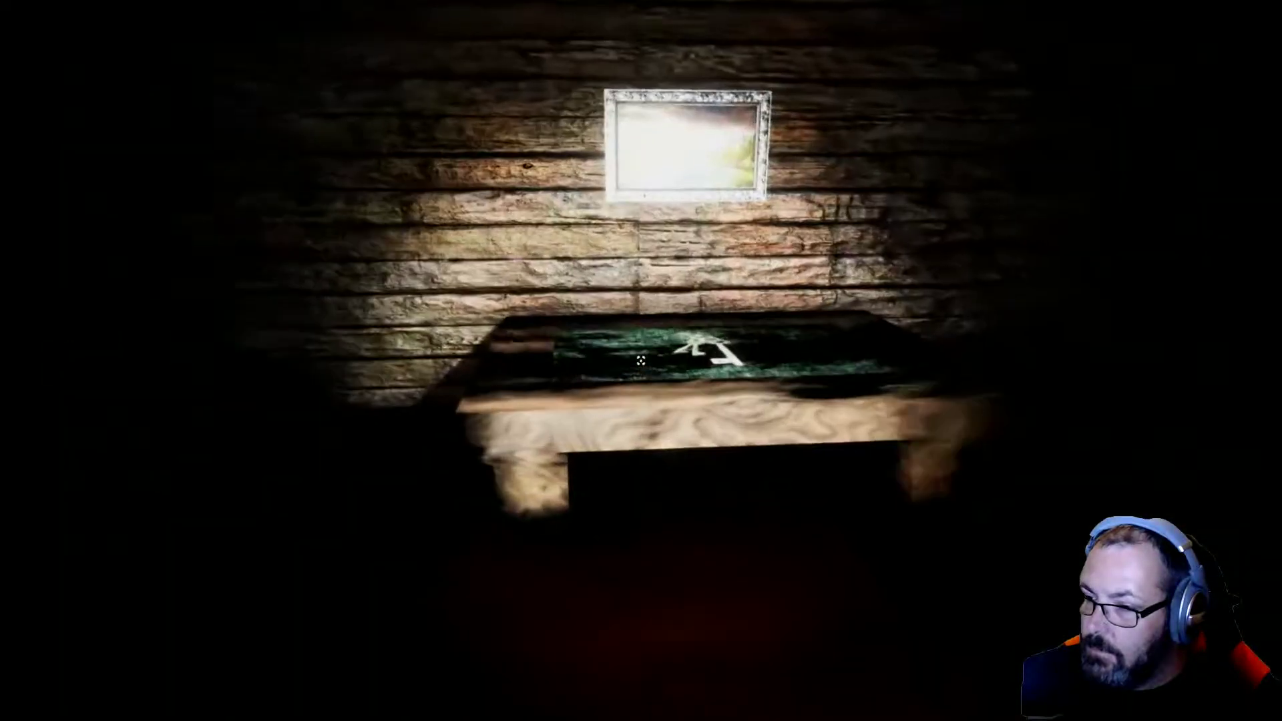
Step: Pick up the basement key from the table by the window
{"action": "key", "text": "w"}
{"action": "key", "text": "e"}
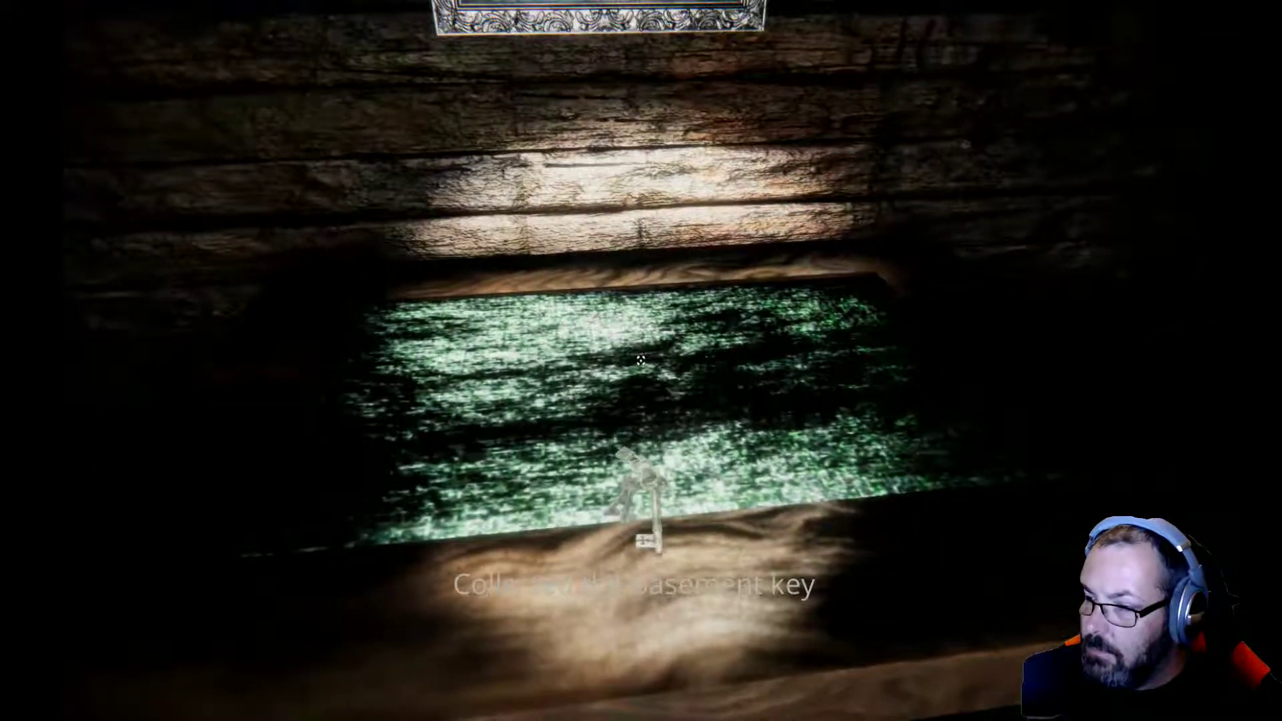
{"action": "key", "text": "w"}
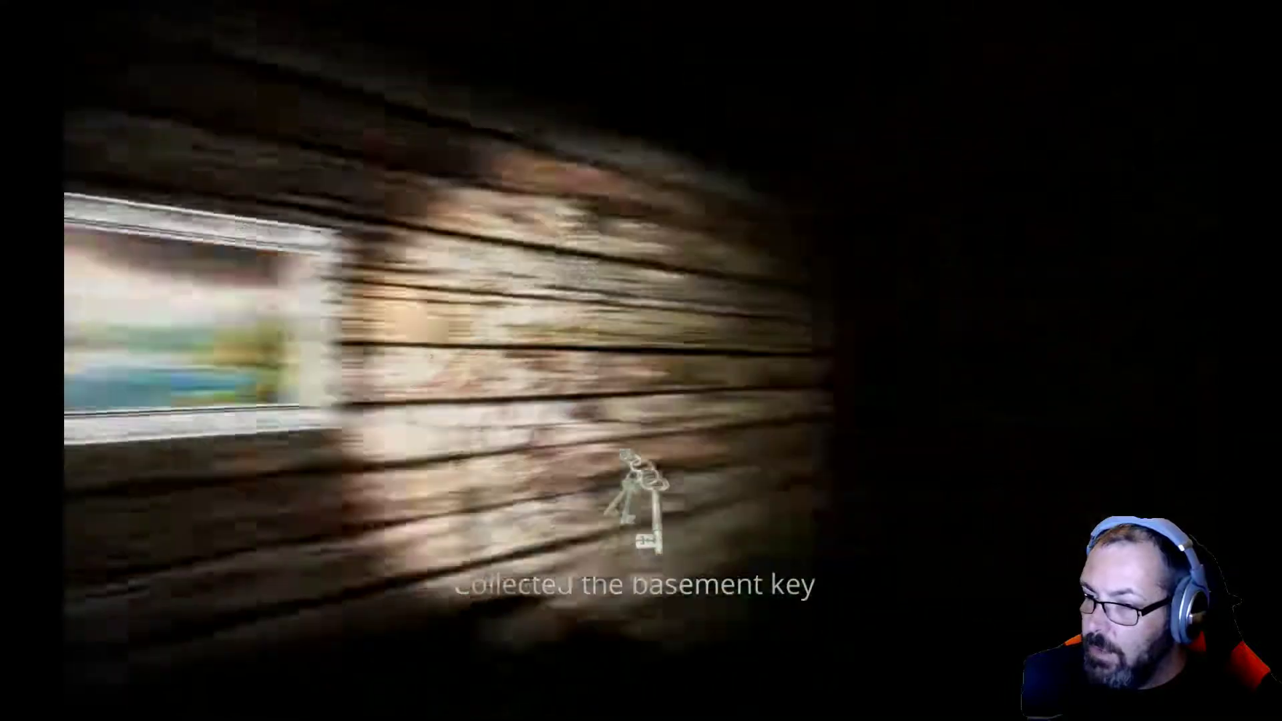
{"action": "key", "text": "w"}
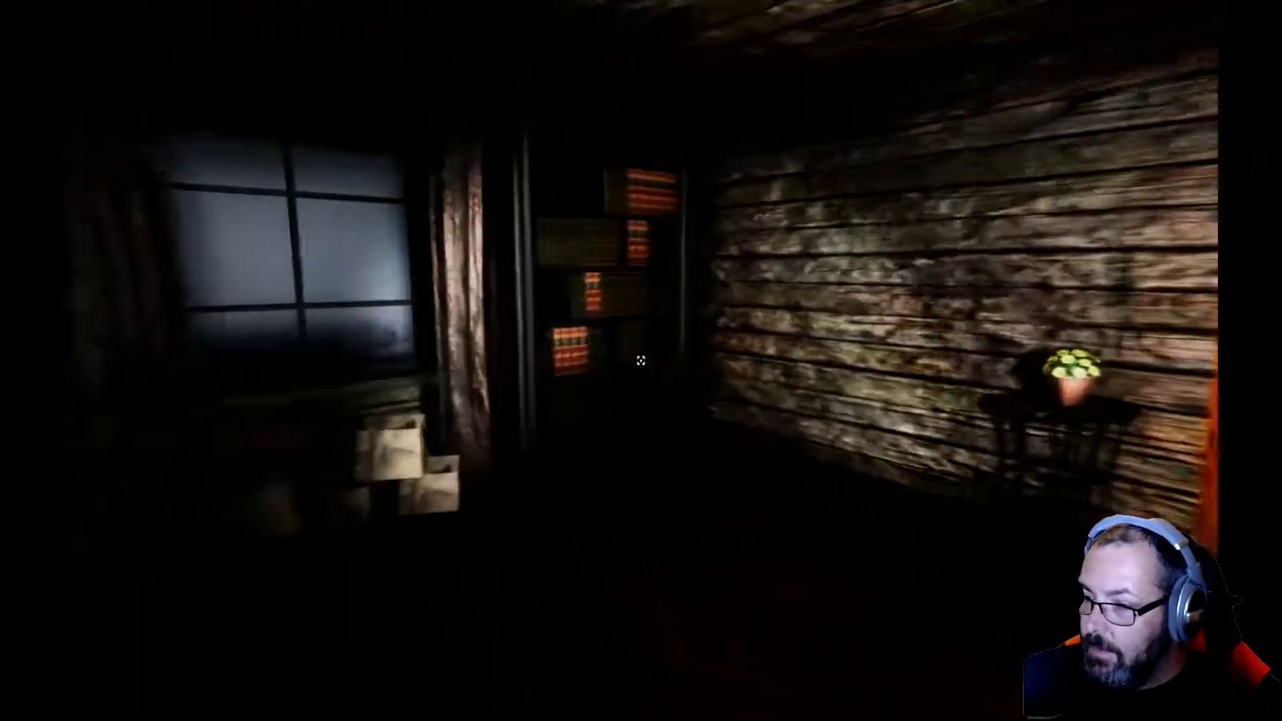
{"action": "key", "text": "w"}
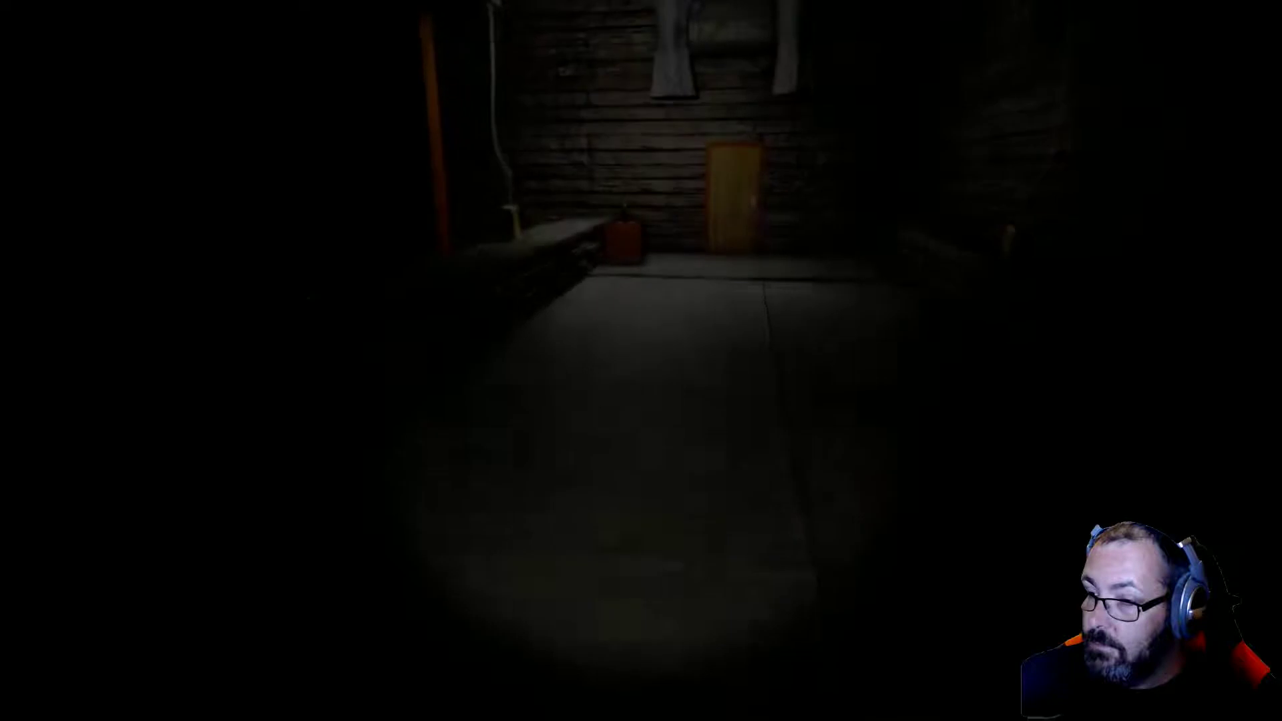
Step: Move toward the orange door and equip the keys from the inventory
{"action": "key", "text": "w"}
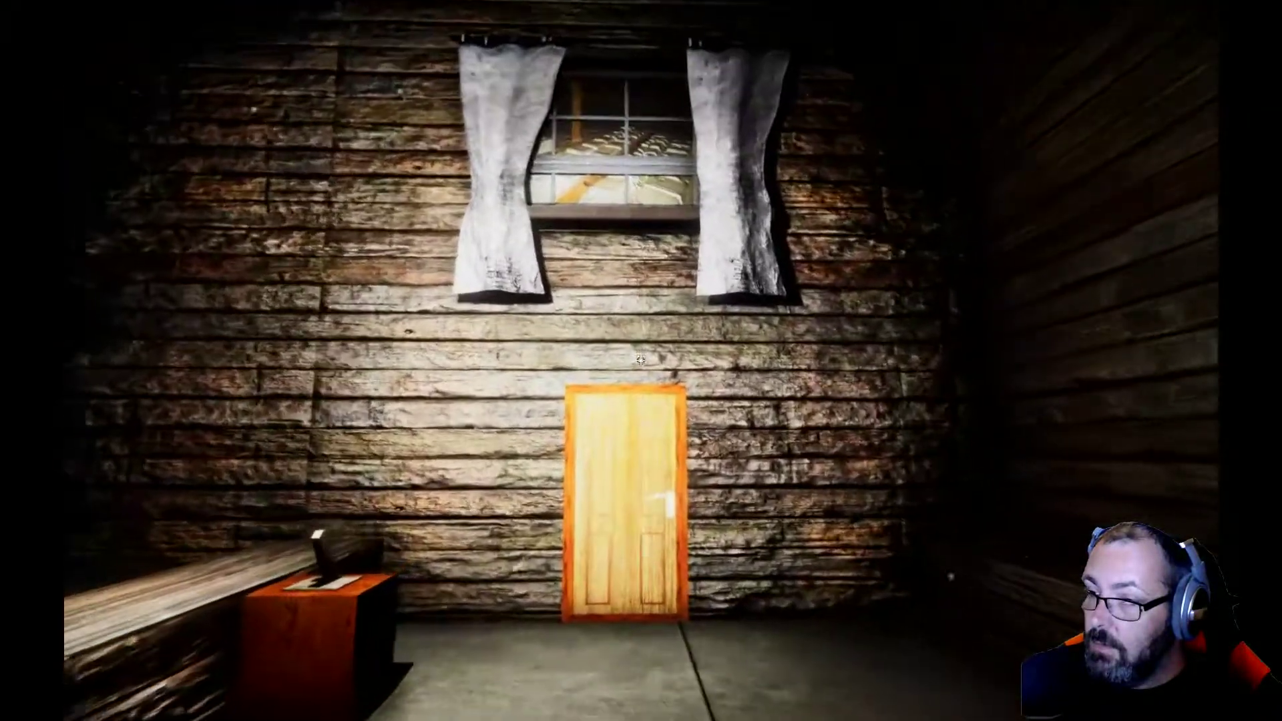
{"action": "key", "text": "w"}
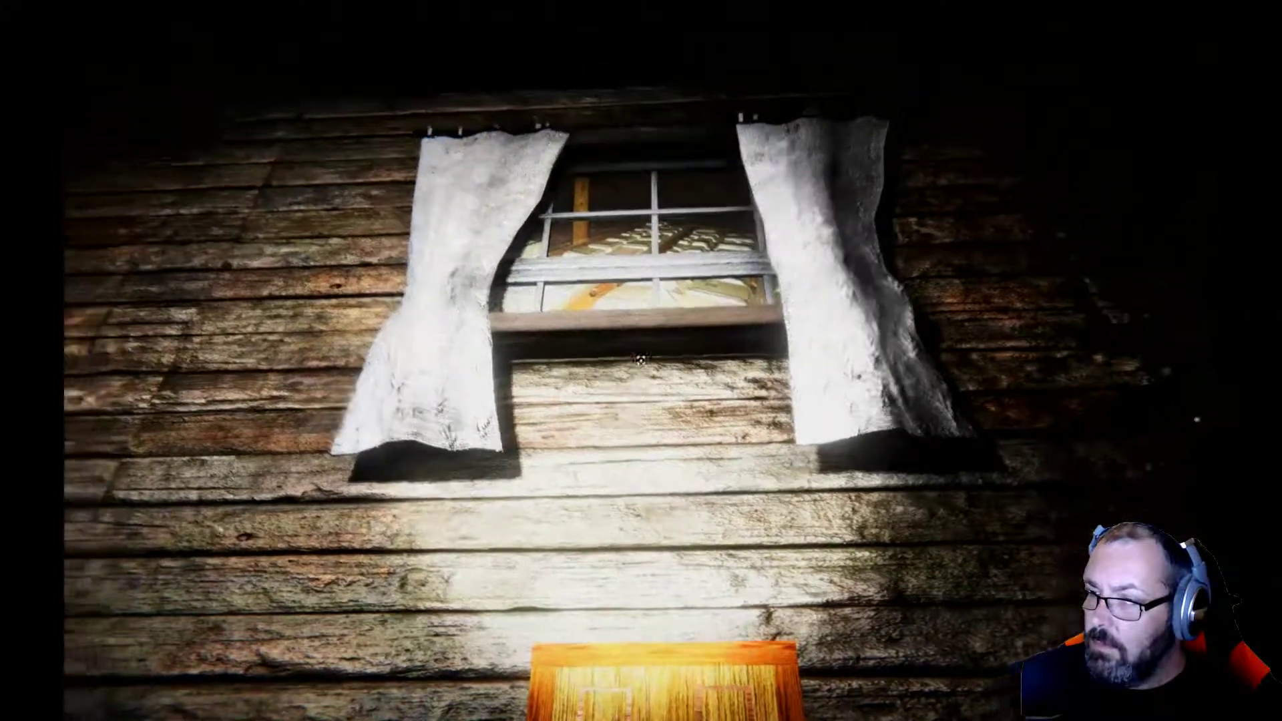
{"action": "key", "text": "s"}
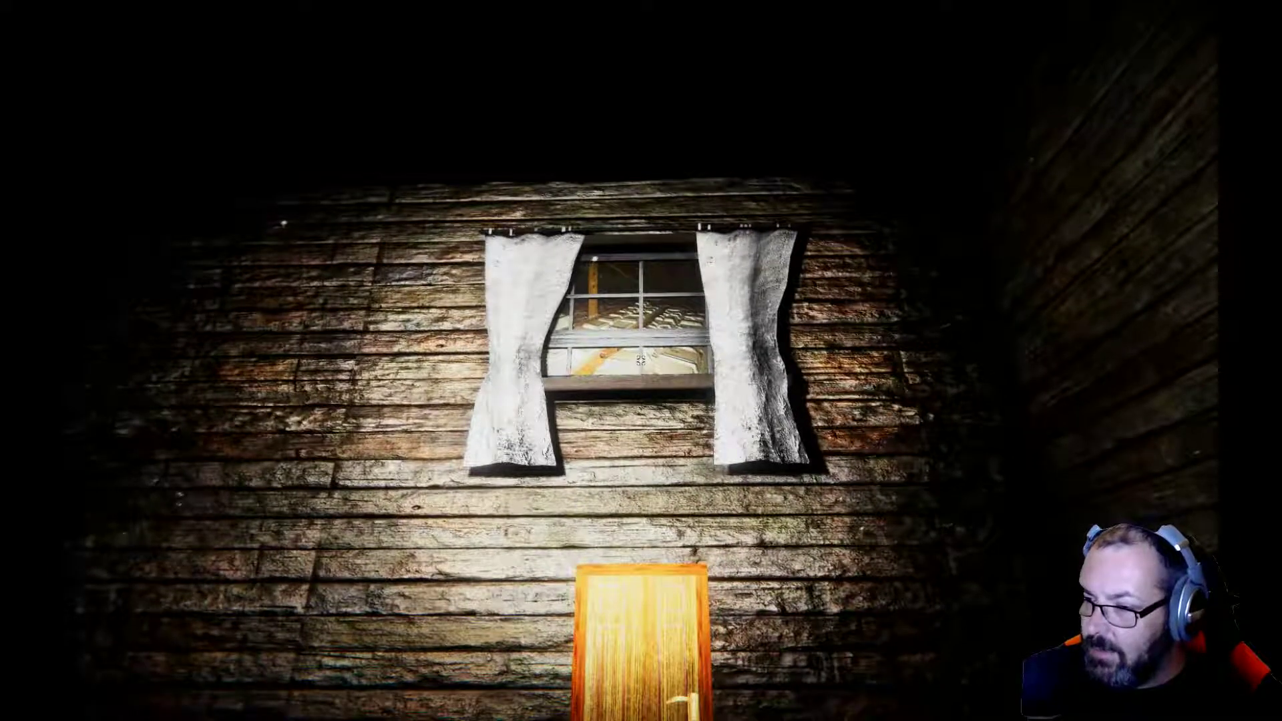
{"action": "key", "text": "d"}
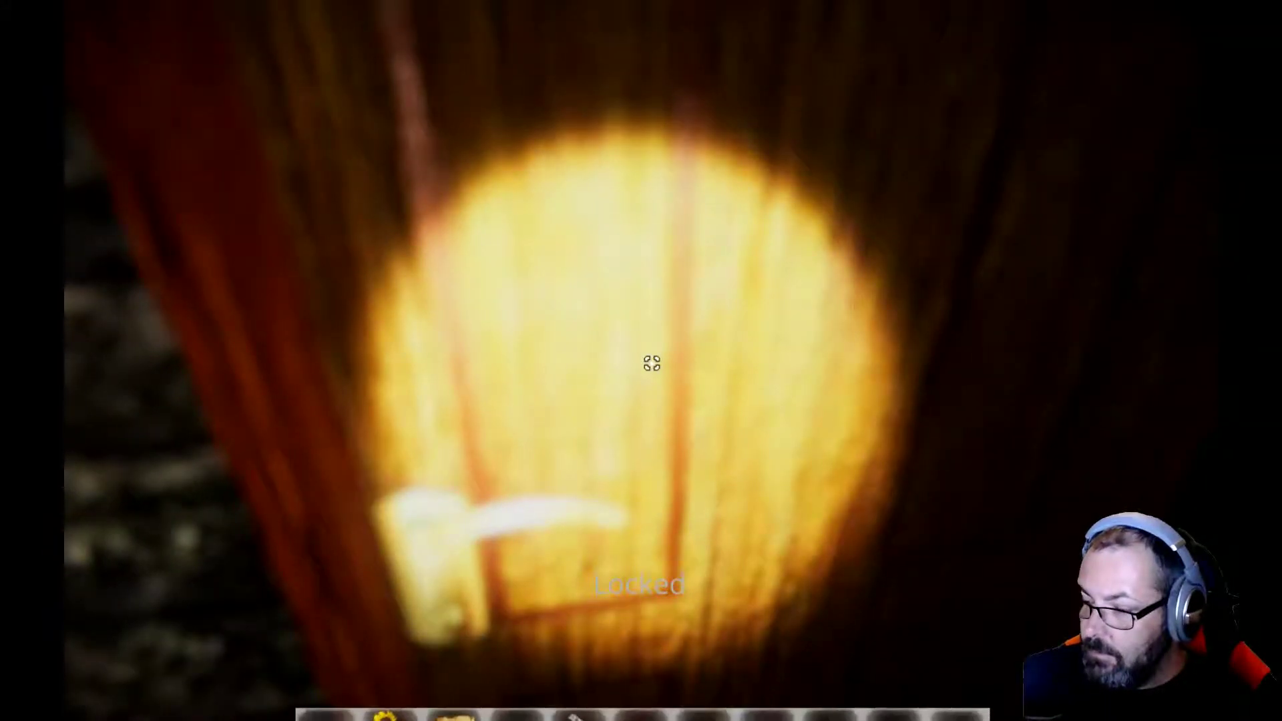
{"action": "left_click", "coordinate": [579, 683]}
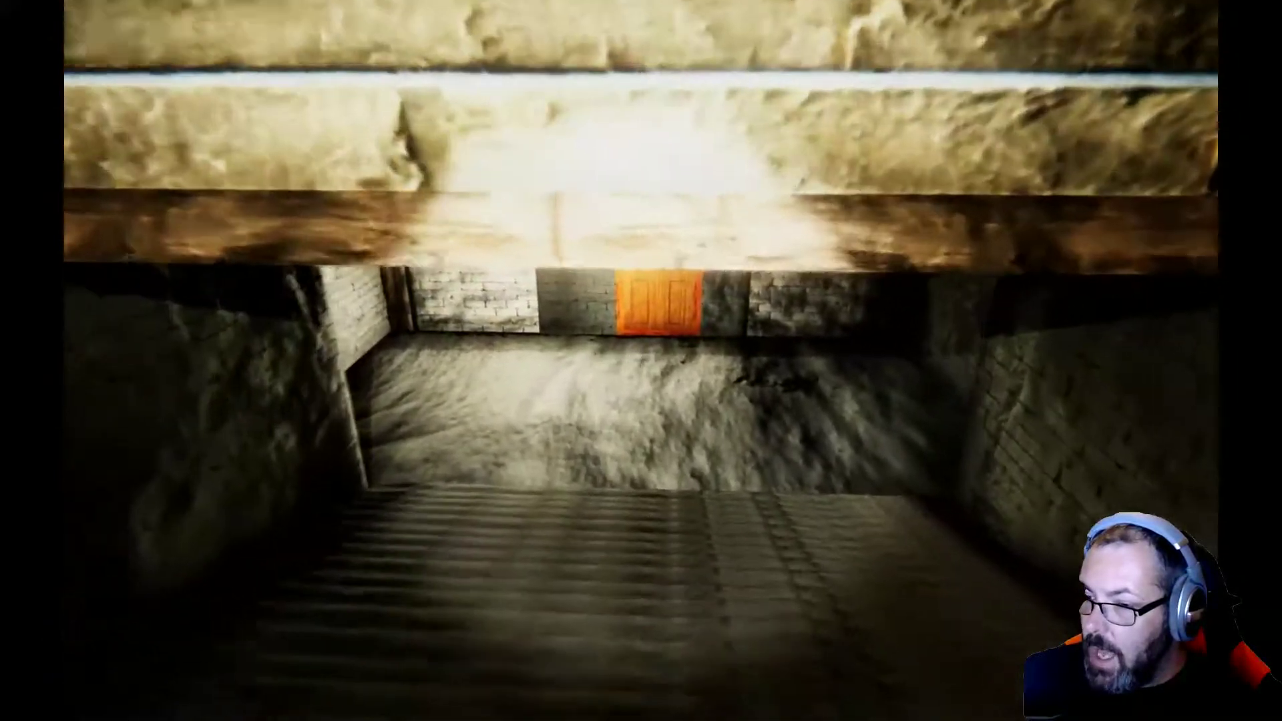
Step: Walk into the basement and pick up the light heart key from the floor
{"action": "key", "text": "w"}
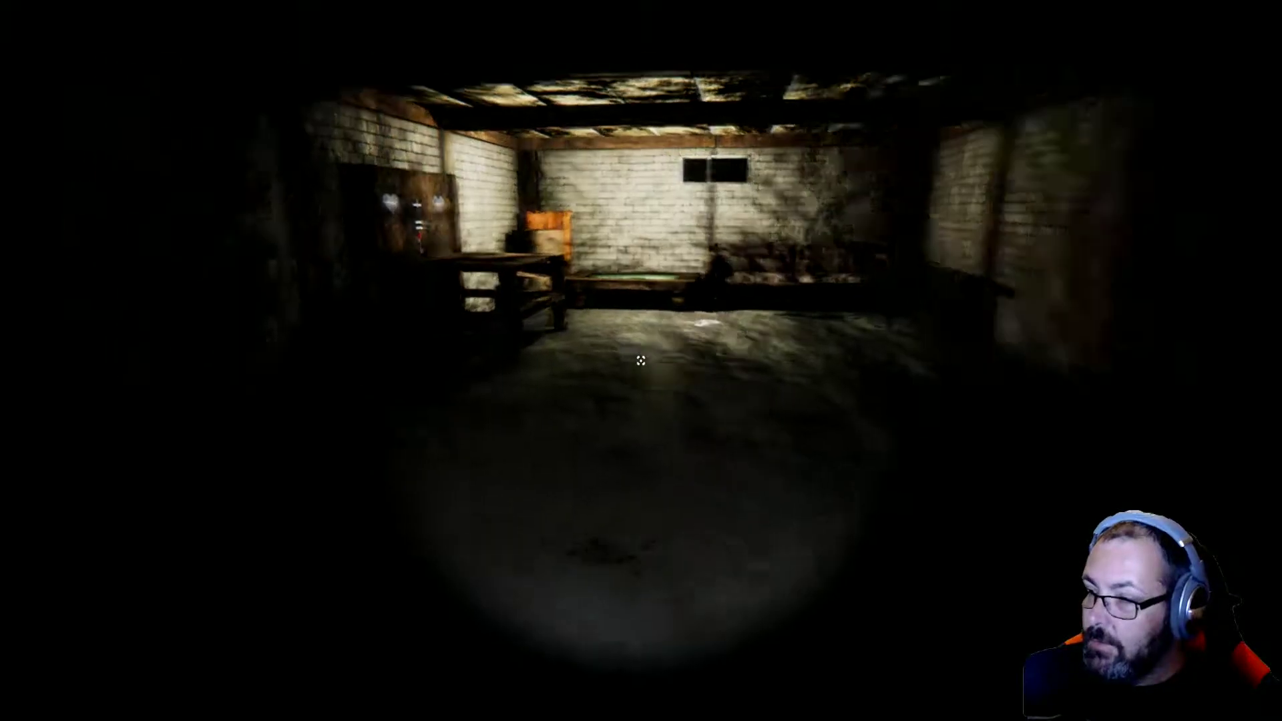
{"action": "key", "text": "w"}
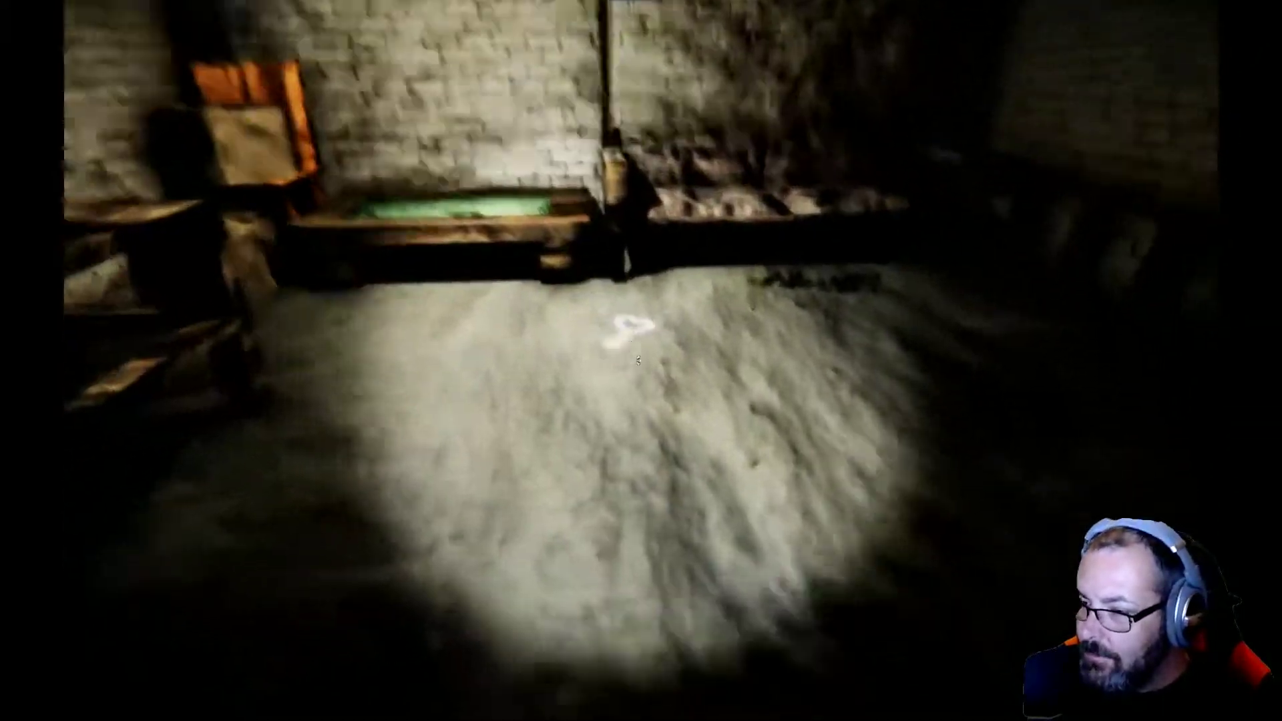
{"action": "key", "text": "e"}
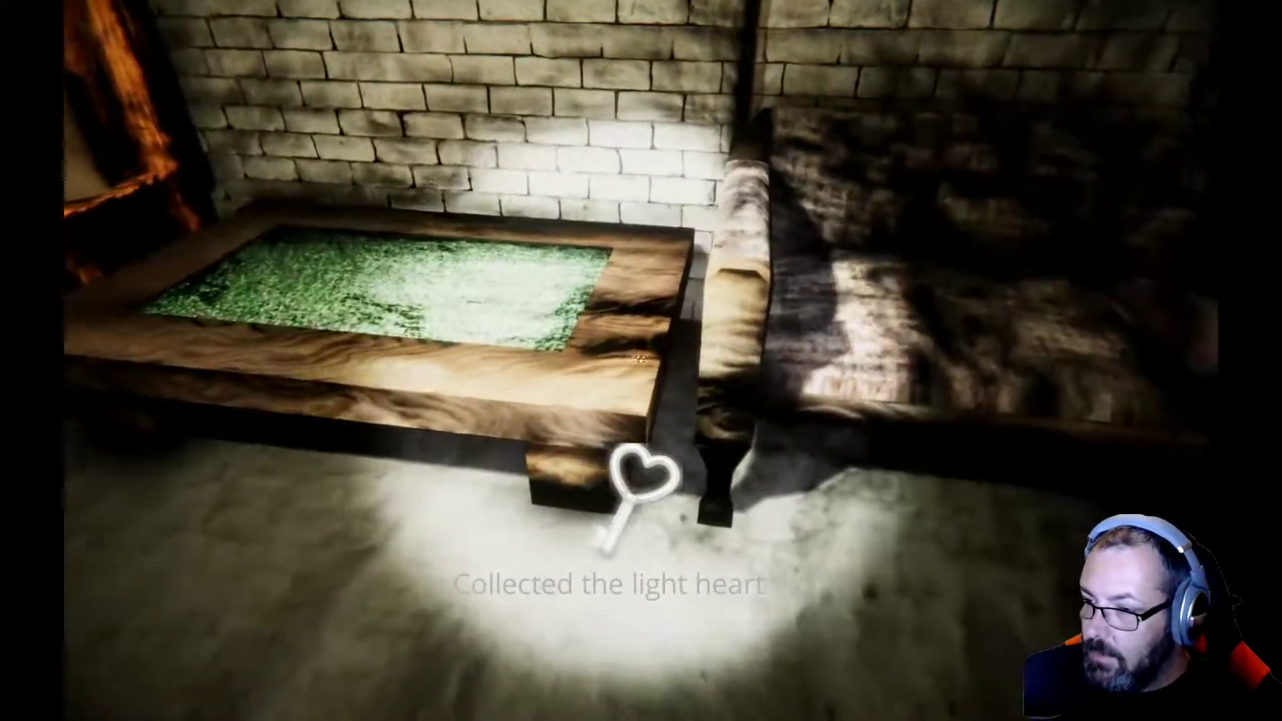
Step: Check the heart-combining crafting bench and leave without combining anything
{"action": "key", "text": "w"}
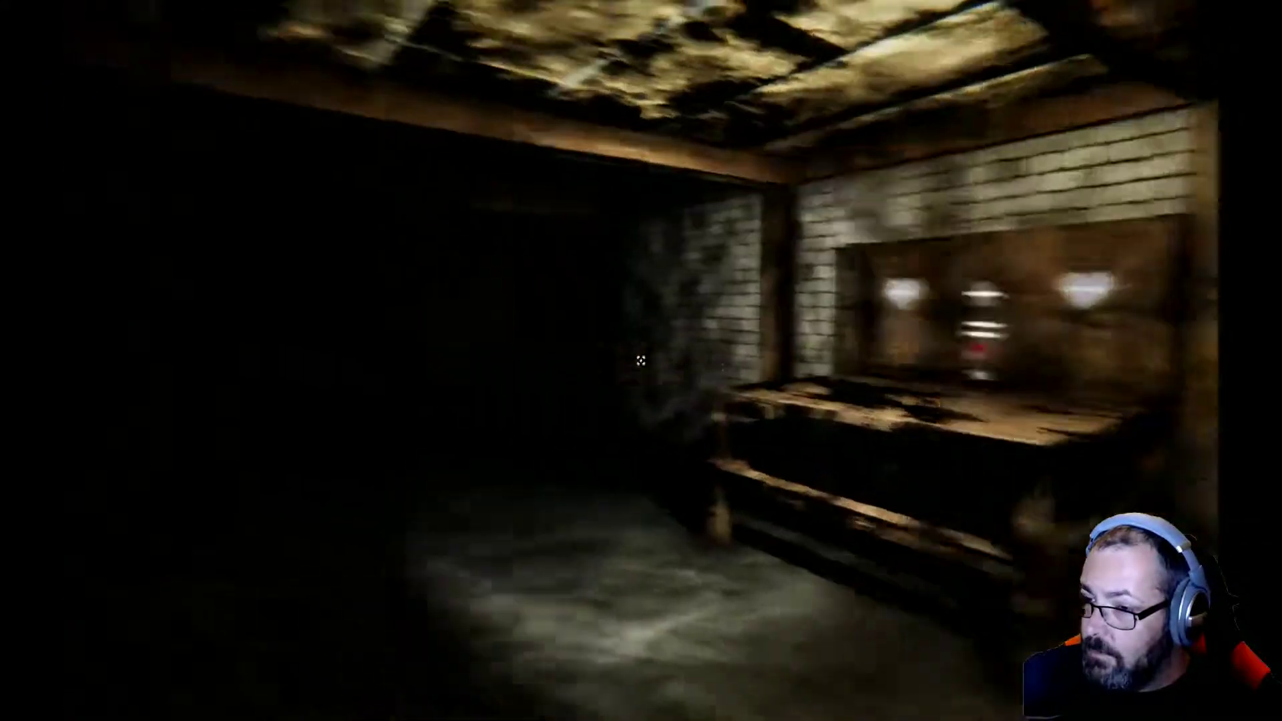
{"action": "key", "text": "w"}
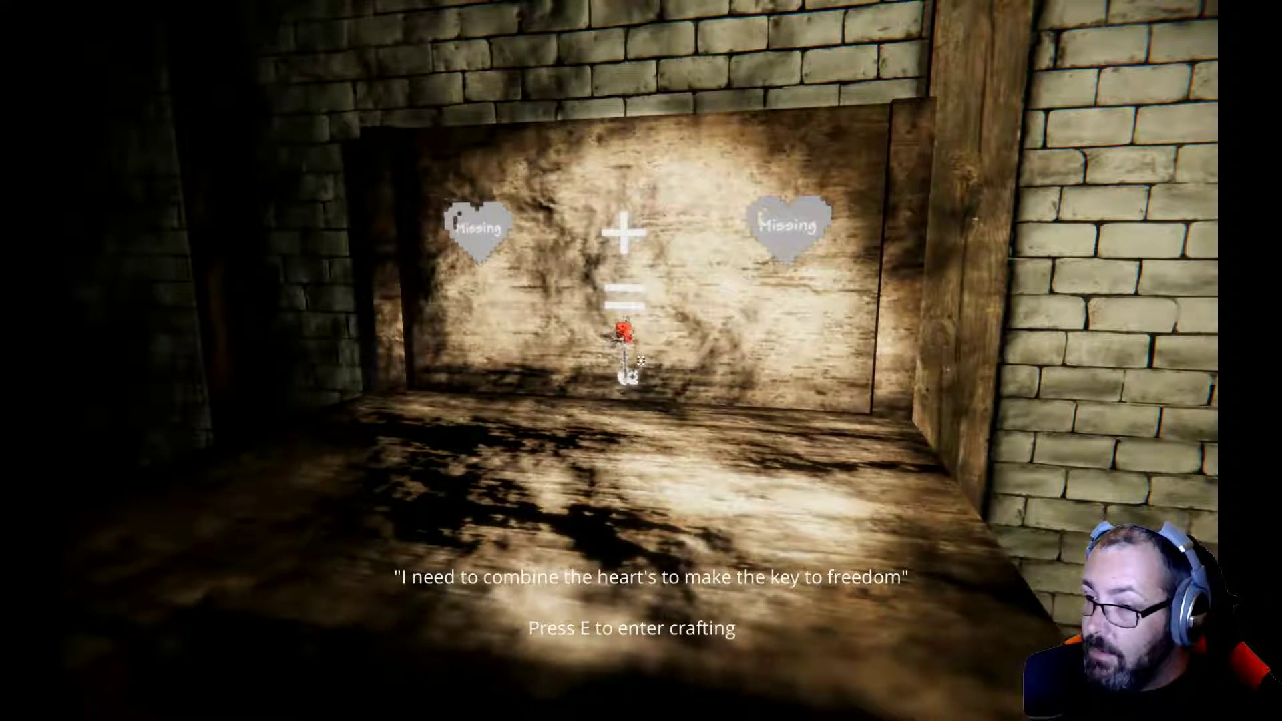
{"action": "key", "text": "e"}
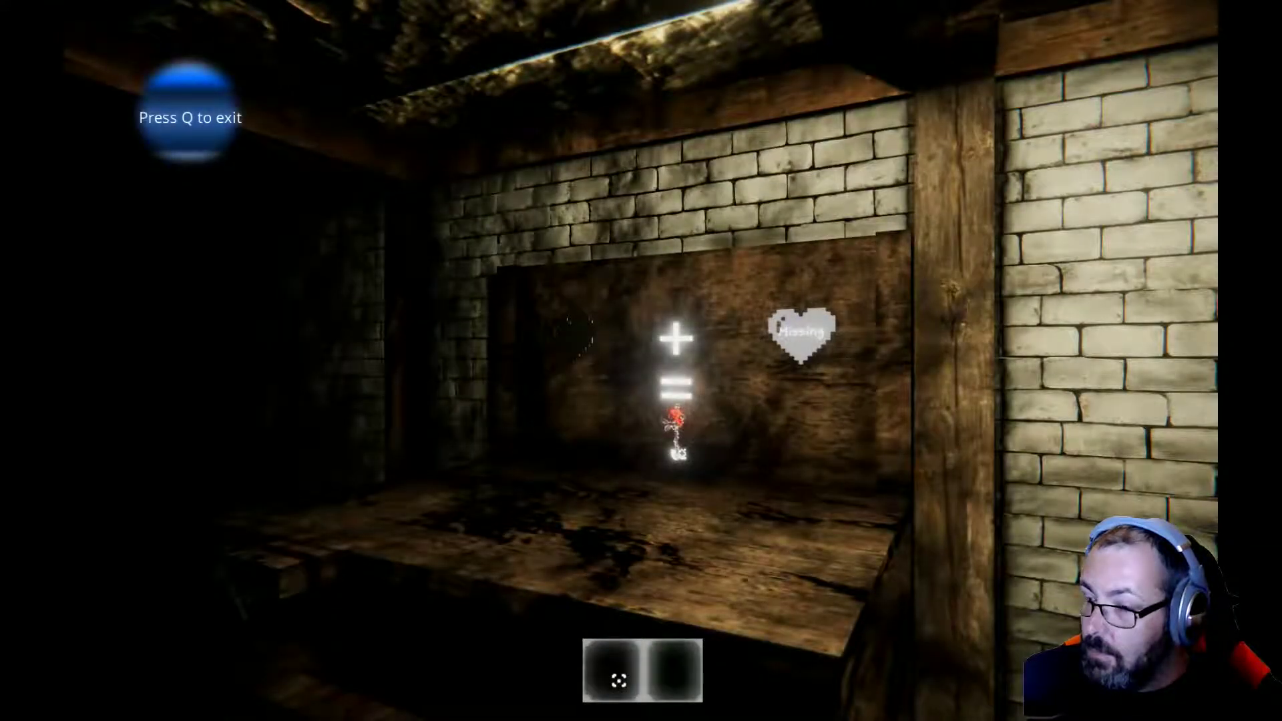
{"action": "key", "text": "q"}
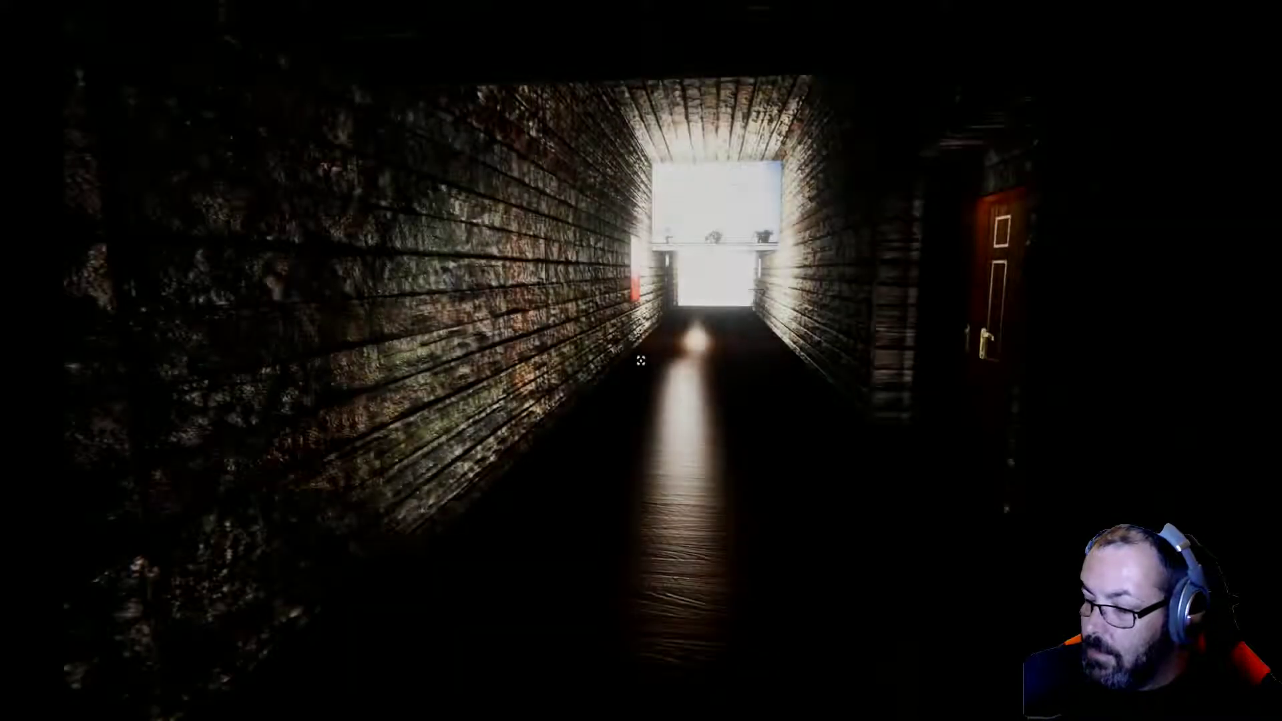
Step: Glance at the inventory, walk past the red painting, and enter the yellow door
{"action": "key", "text": "w"}
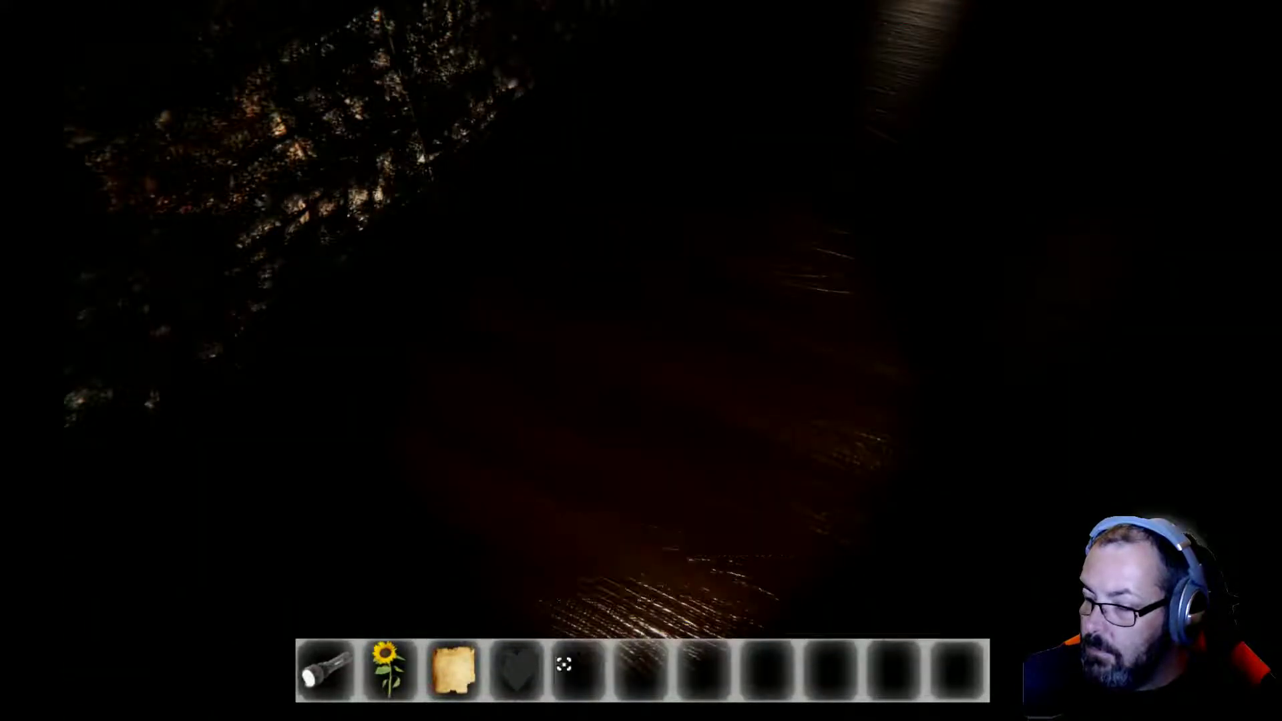
{"action": "key", "text": "Tab"}
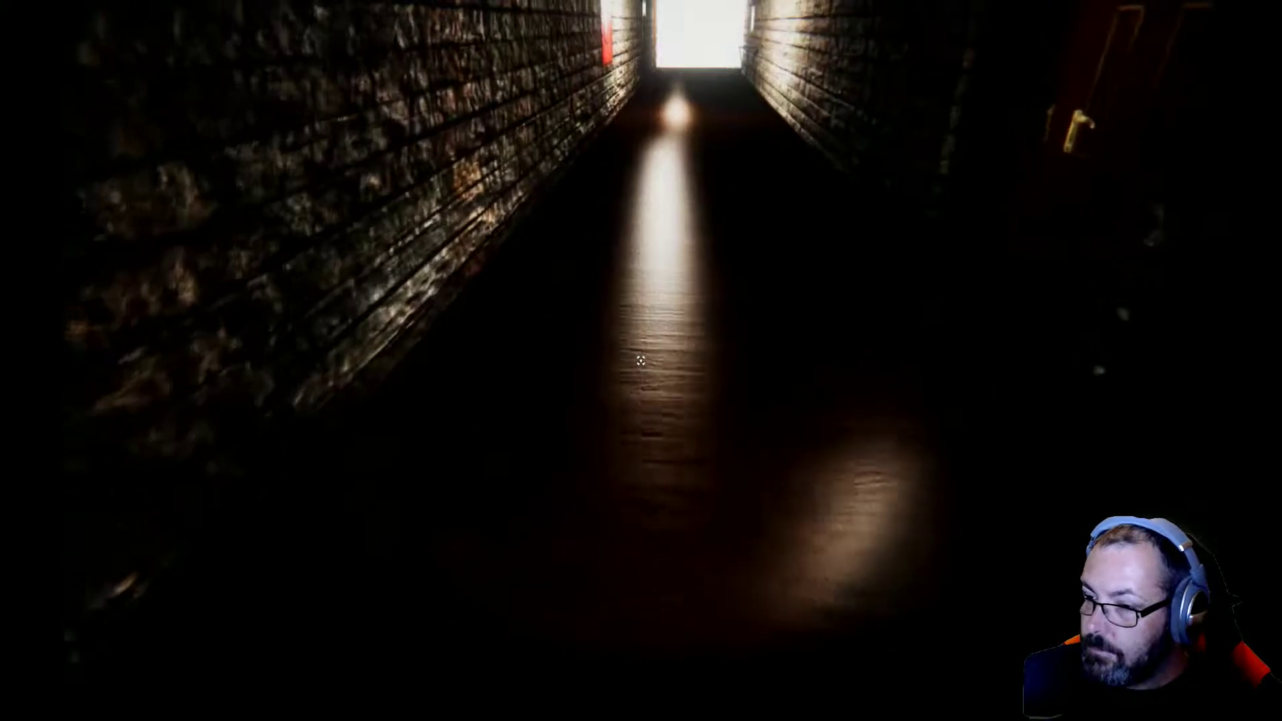
{"action": "key", "text": "w"}
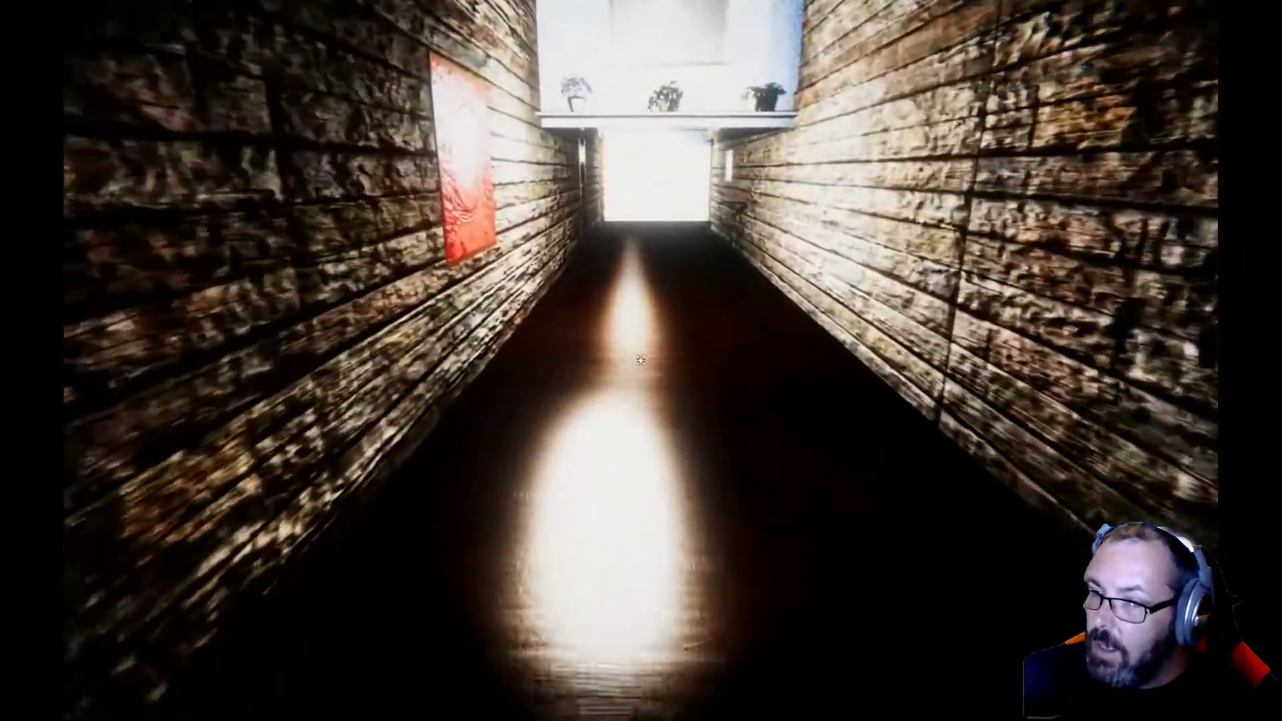
{"action": "key", "text": "w"}
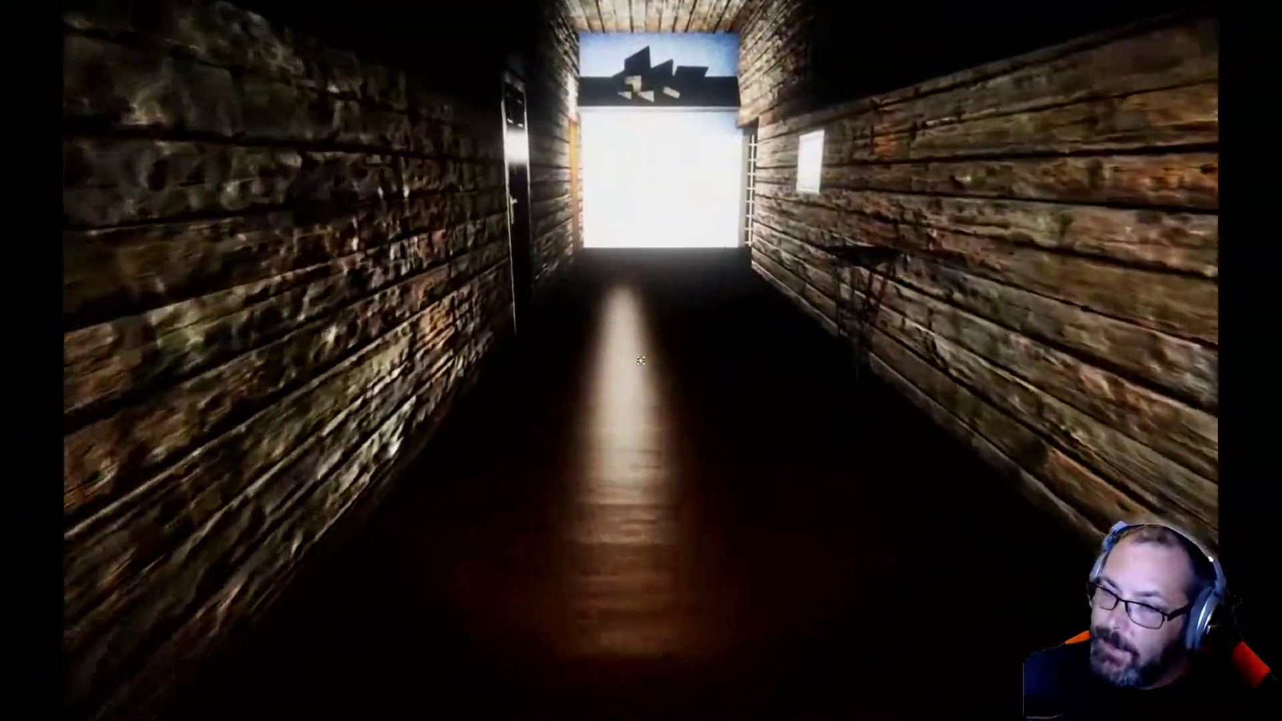
{"action": "key", "text": "w"}
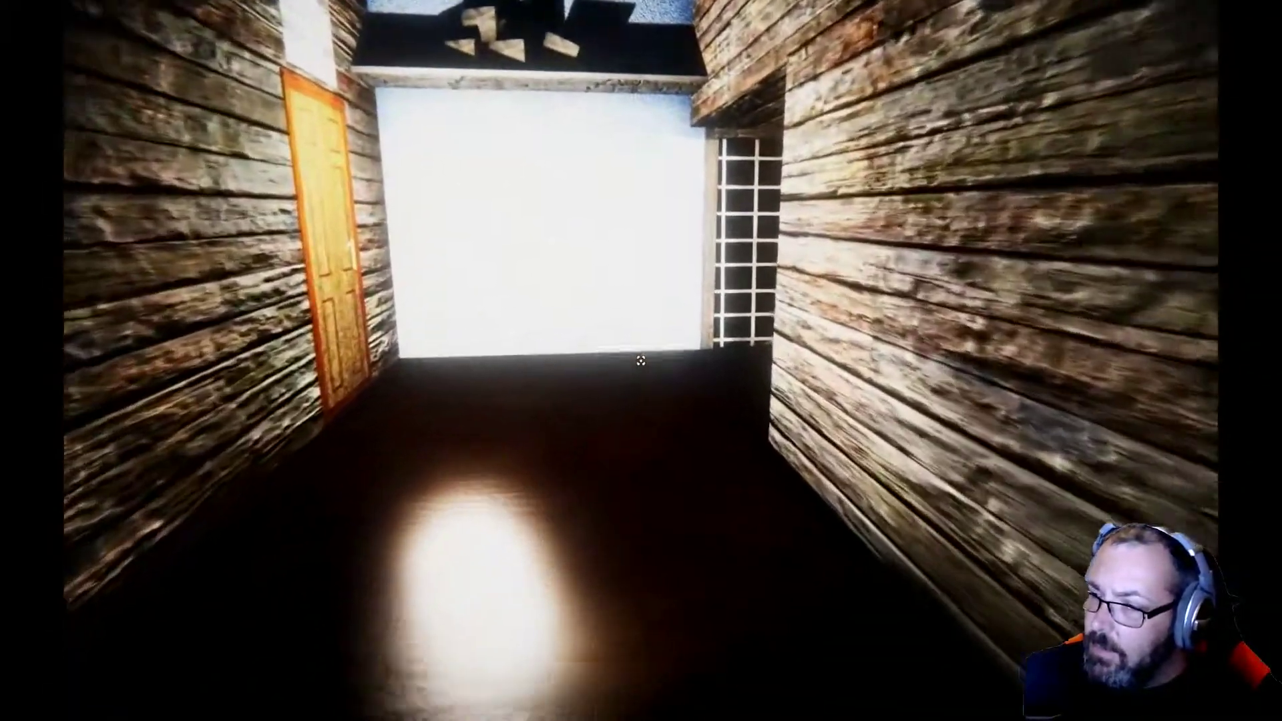
{"action": "key", "text": "w"}
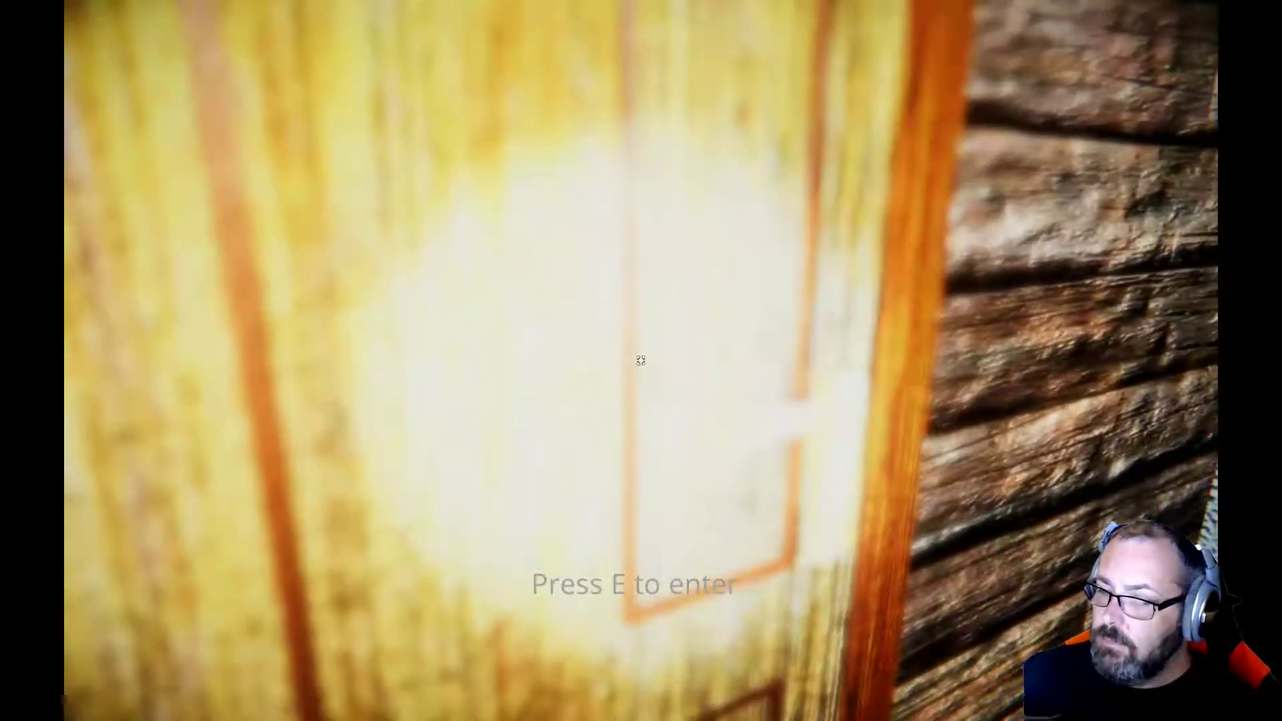
{"action": "key", "text": "e"}
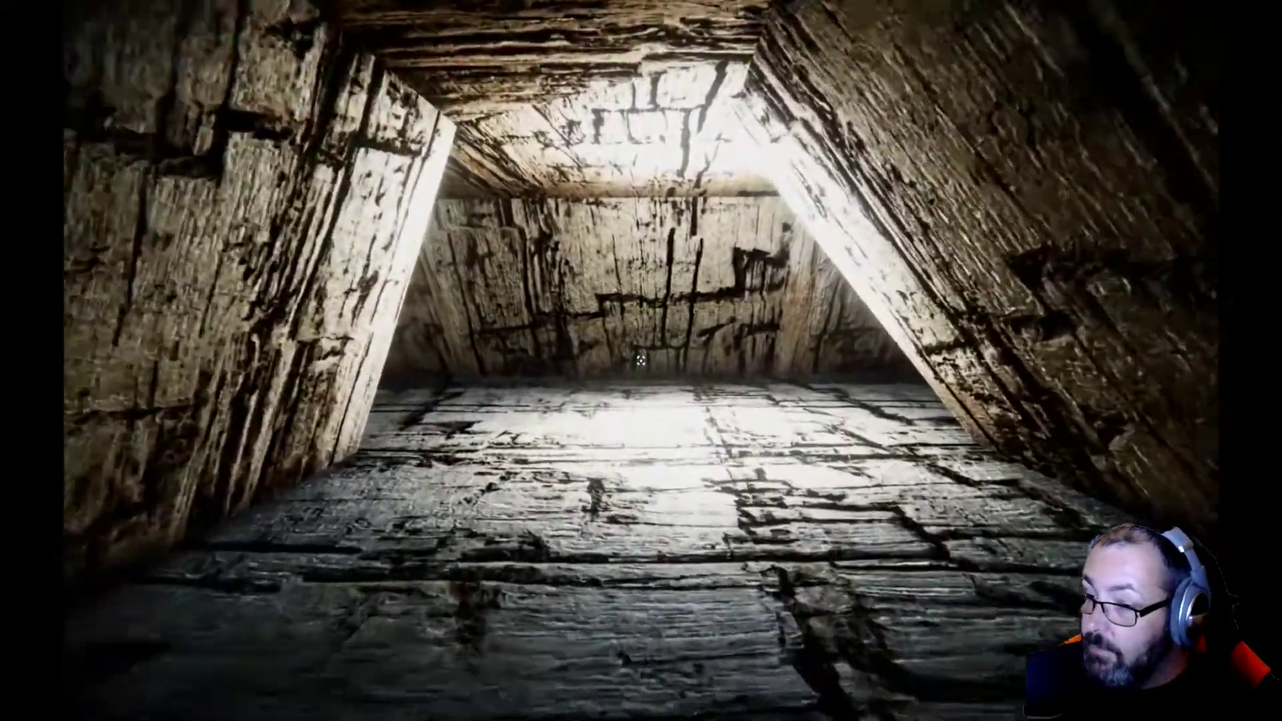
Step: Walk the dark red-walled tunnel to the grey stone enclosure above the red corridor
{"action": "key", "text": "w"}
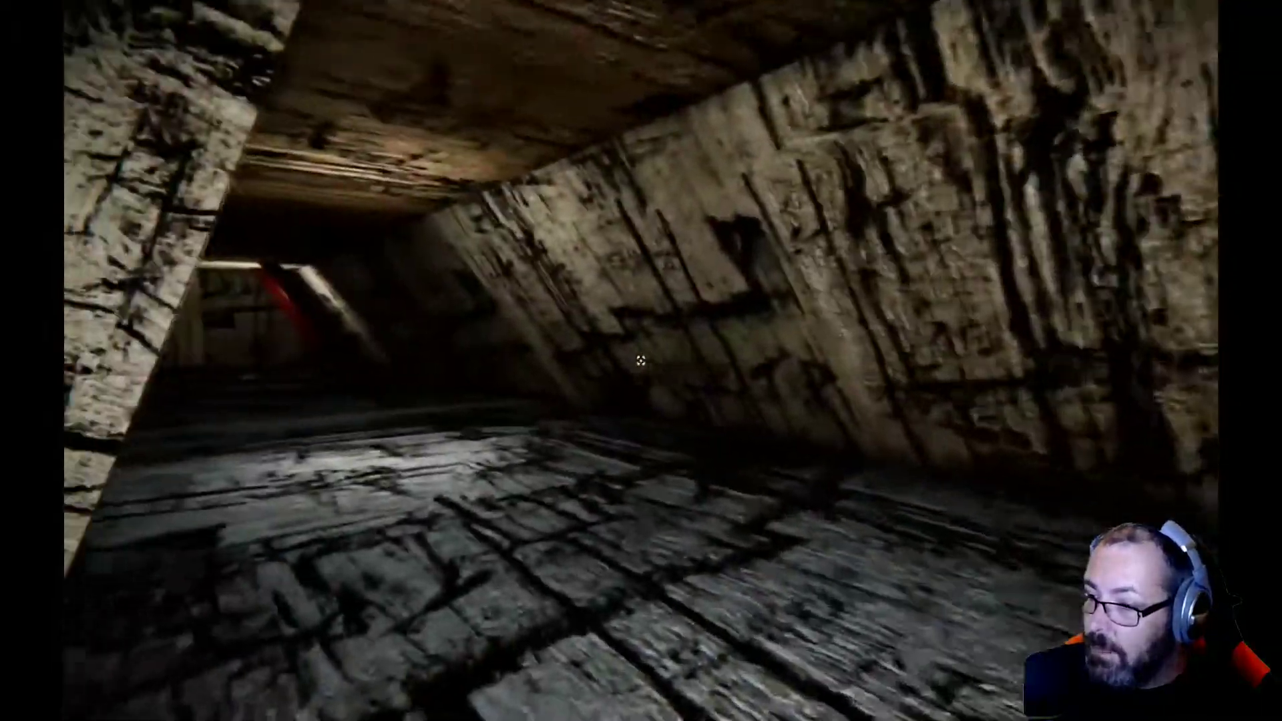
{"action": "key", "text": "w"}
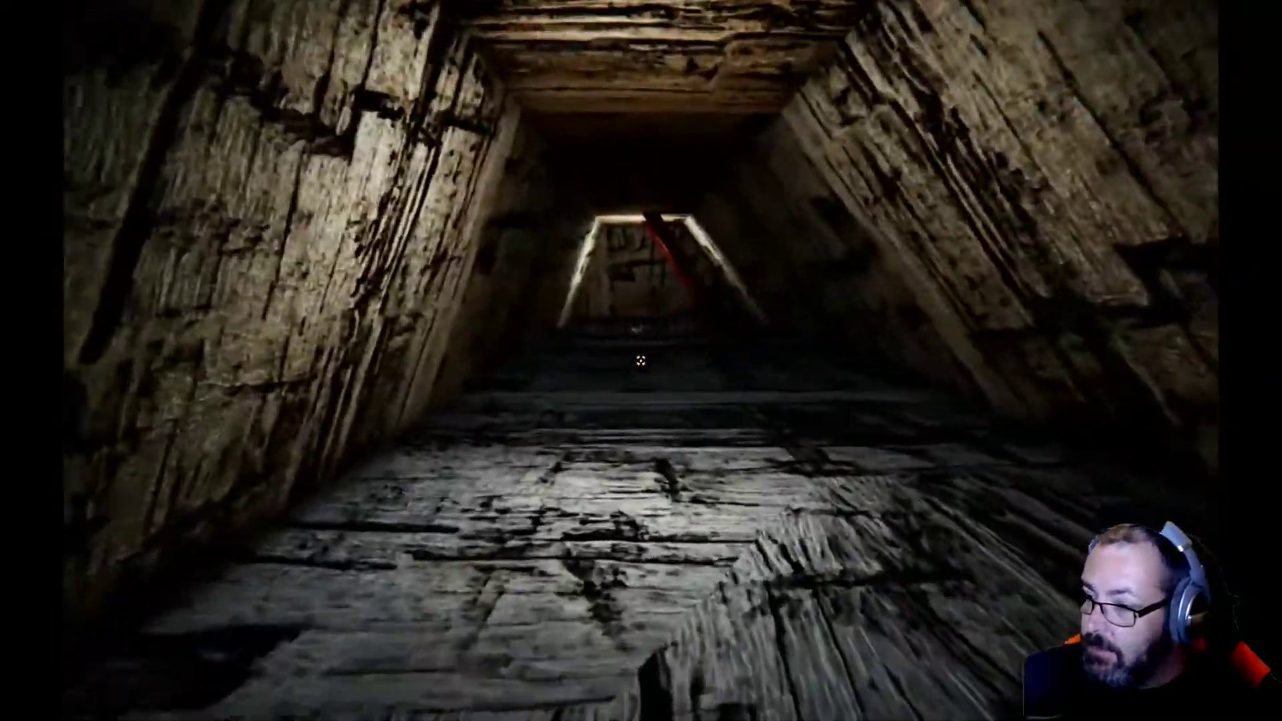
{"action": "key", "text": "w"}
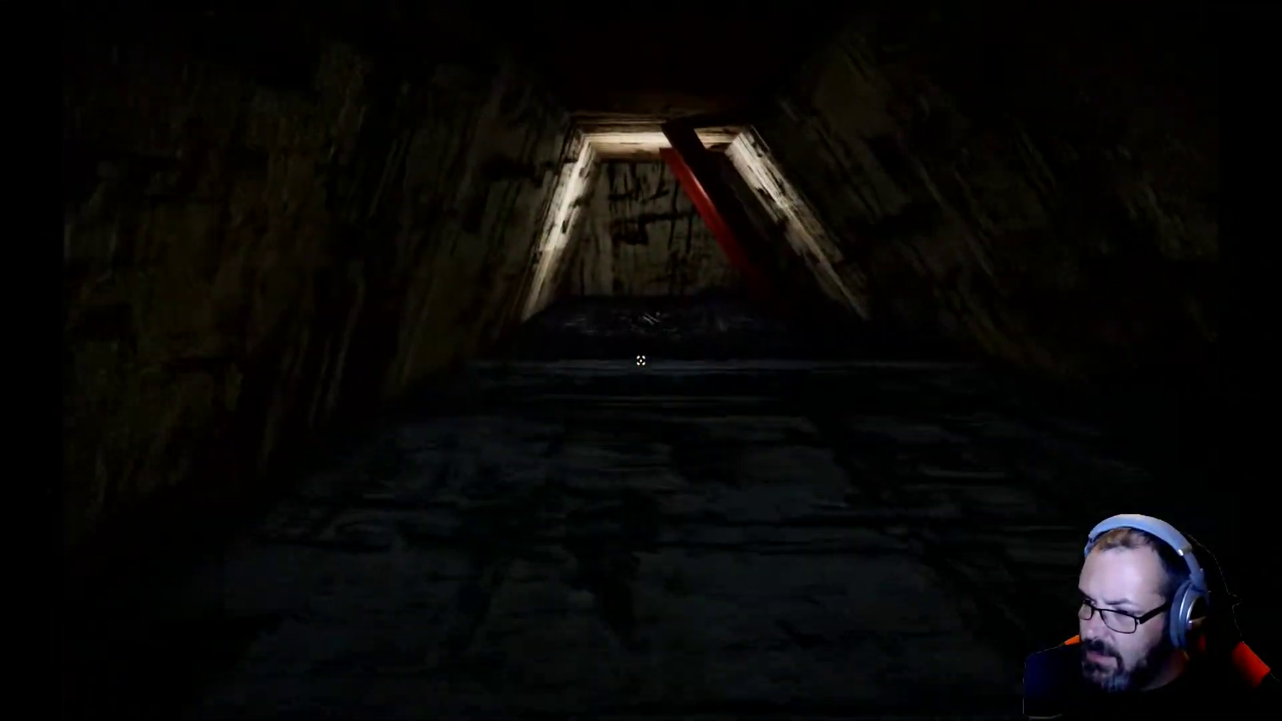
{"action": "key", "text": "w"}
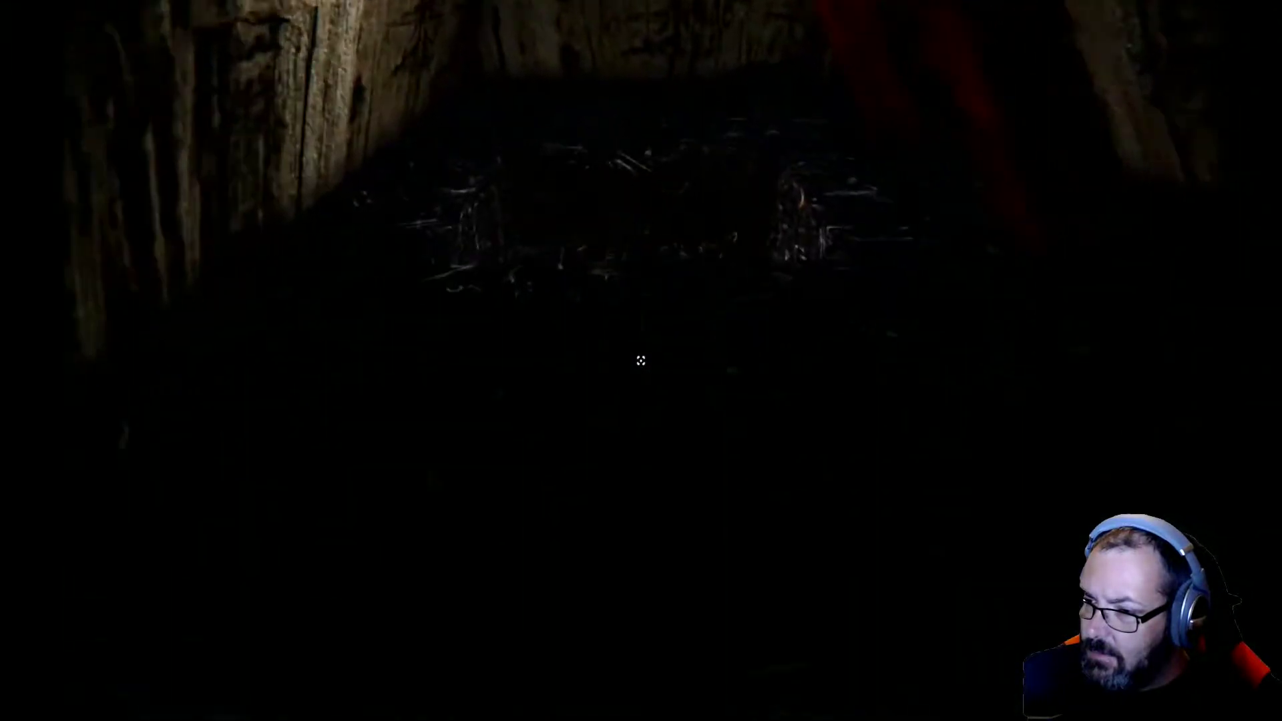
{"action": "key", "text": "w"}
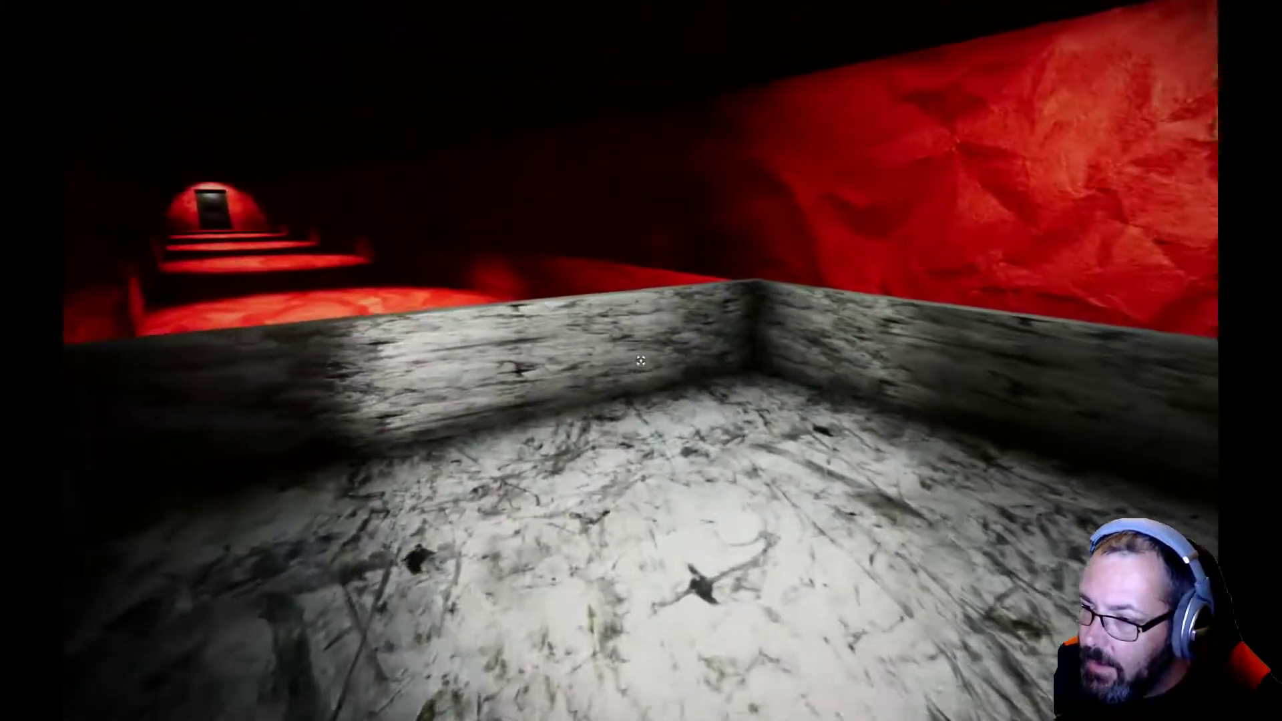
Step: Drop from the ledge and walk the red corridor to the distant door
{"action": "left_click_drag", "start_coordinate": [640, 360], "coordinate": [640, 360]}
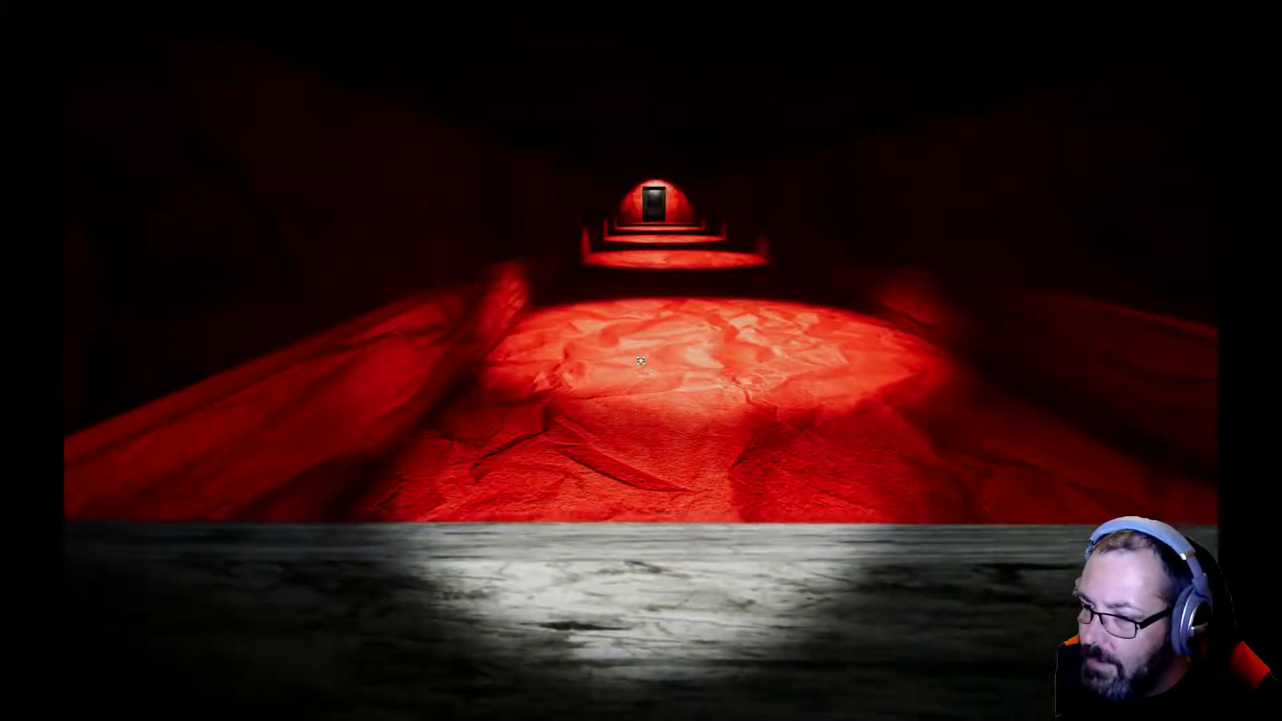
{"action": "key", "text": "w"}
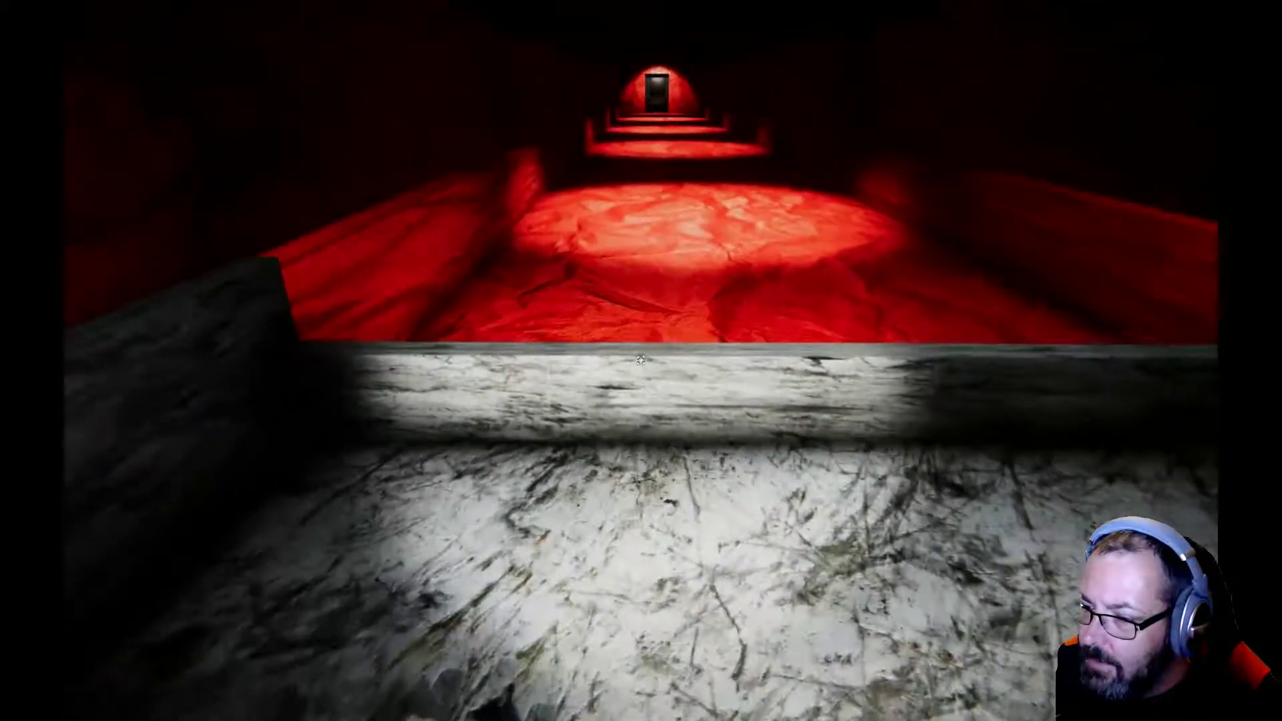
{"action": "key", "text": "w"}
{"action": "key", "text": "w"}
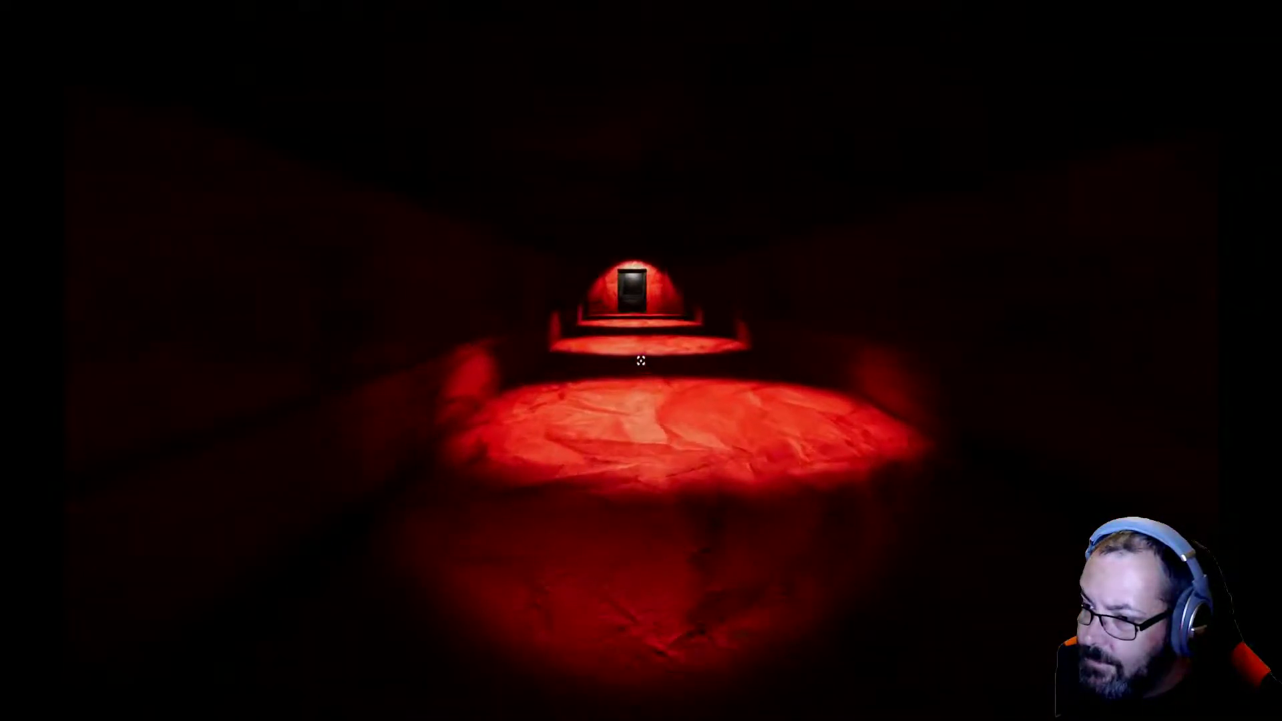
{"action": "key", "text": "w"}
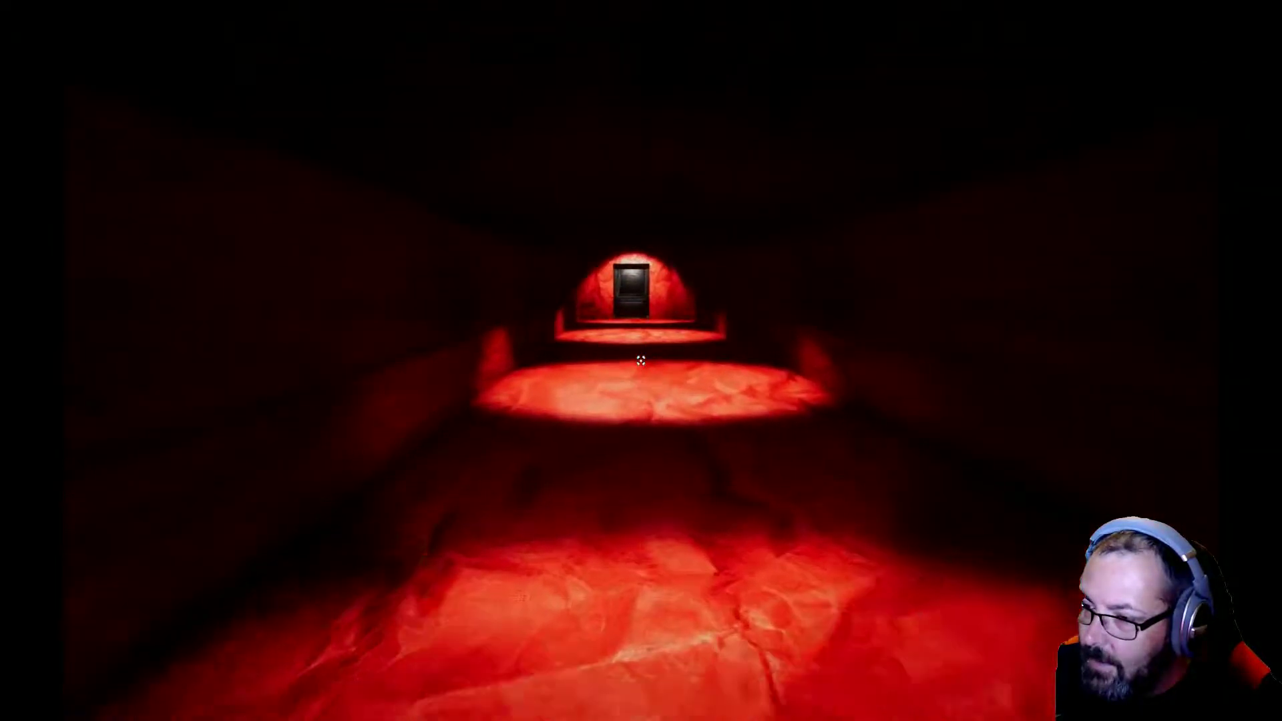
{"action": "key", "text": "w"}
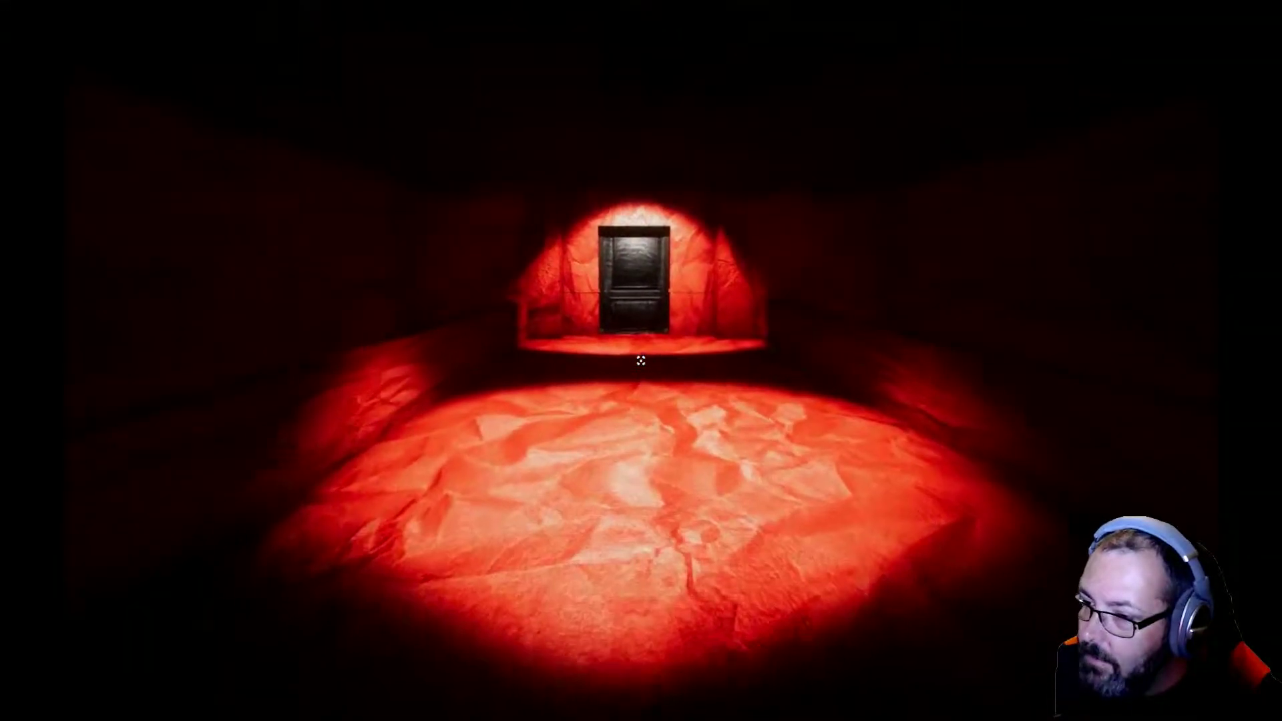
{"action": "key", "text": "w"}
{"action": "key", "text": "w"}
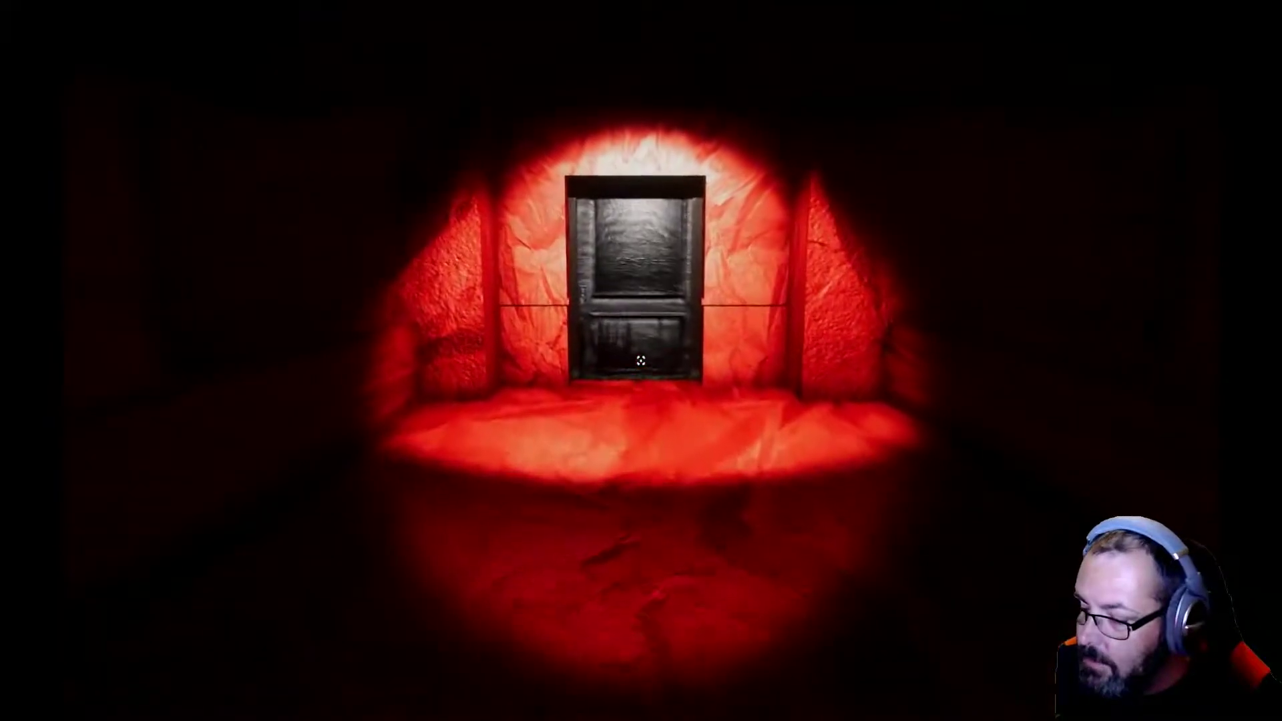
{"action": "key", "text": "w"}
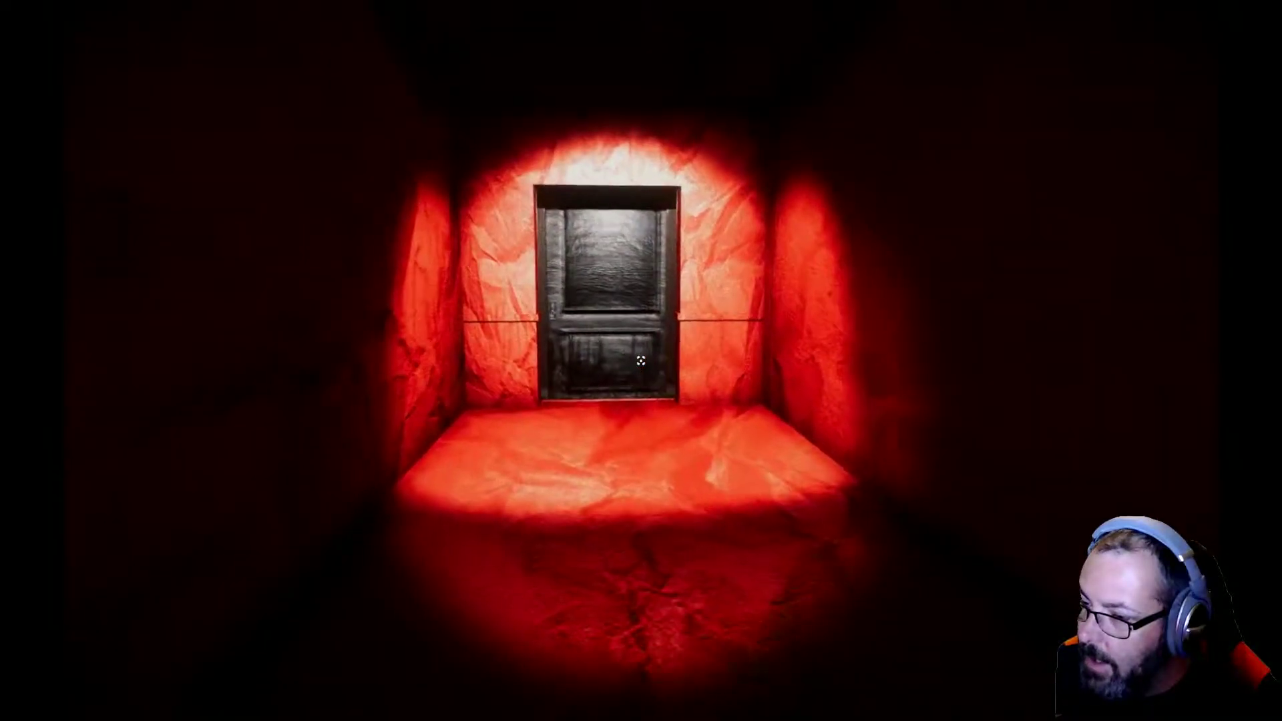
Step: Open the next door and look around the red room
{"action": "key", "text": "w"}
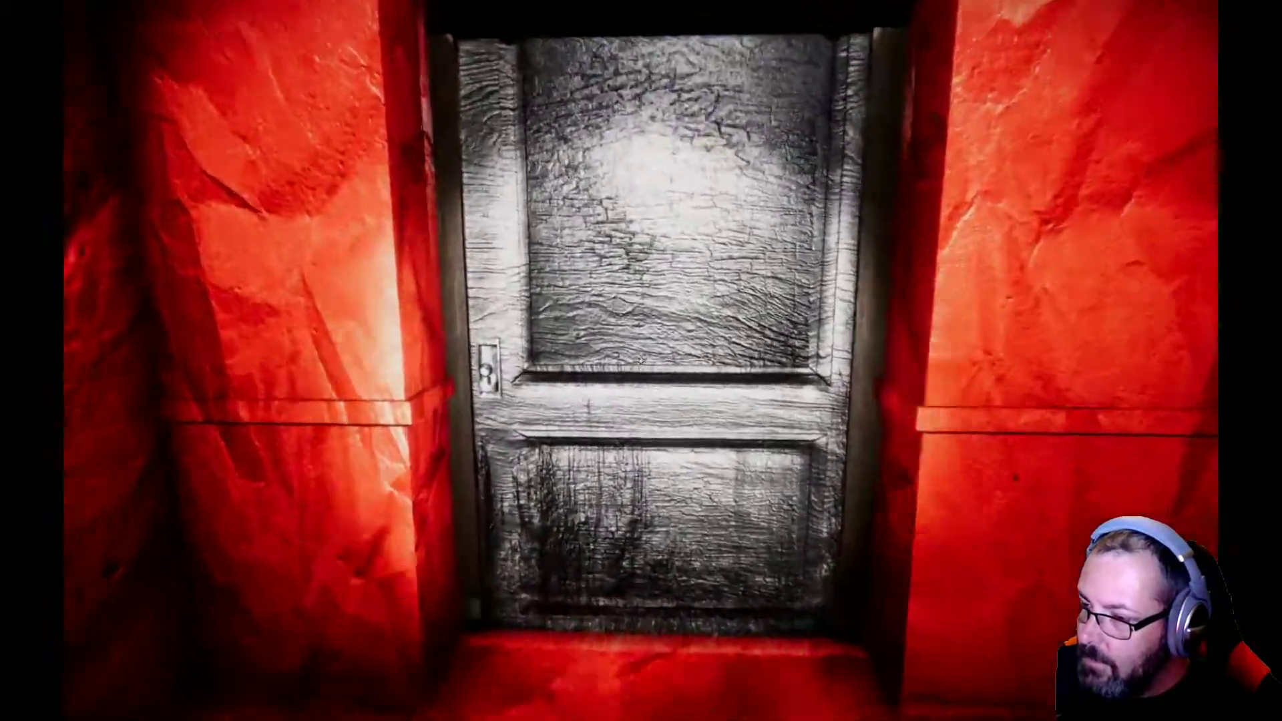
{"action": "key", "text": "w"}
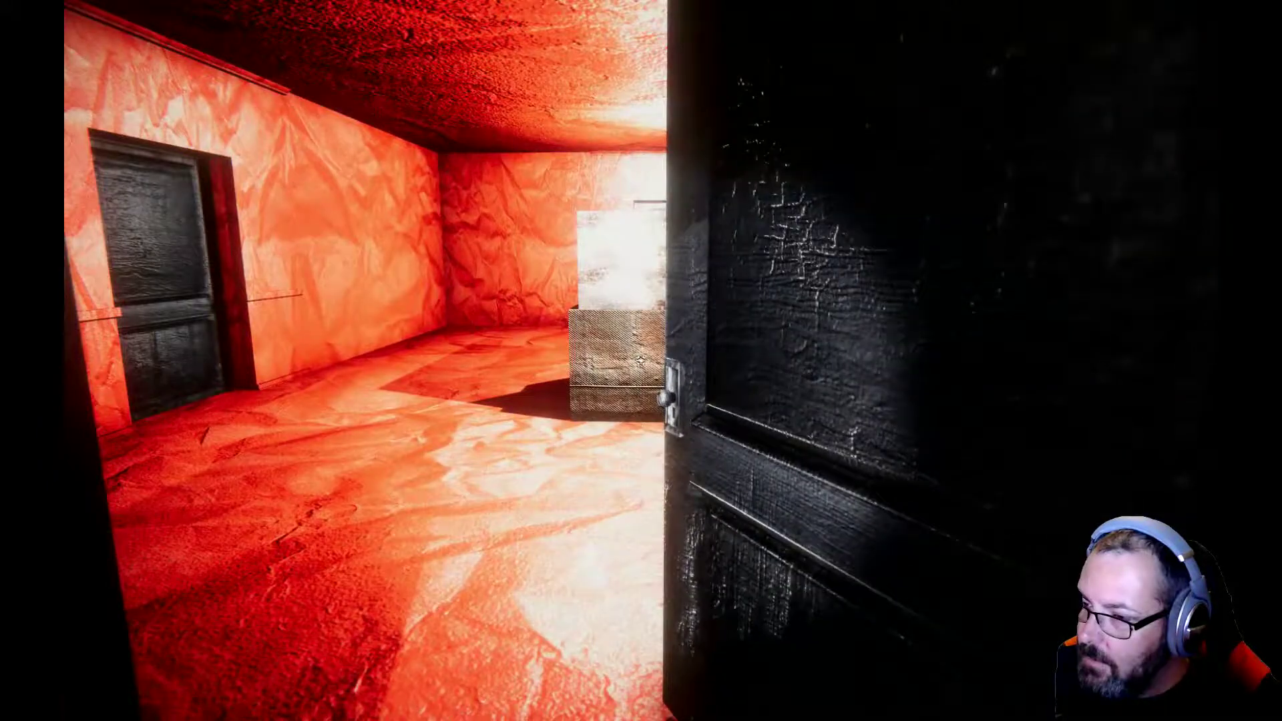
{"action": "key", "text": "w"}
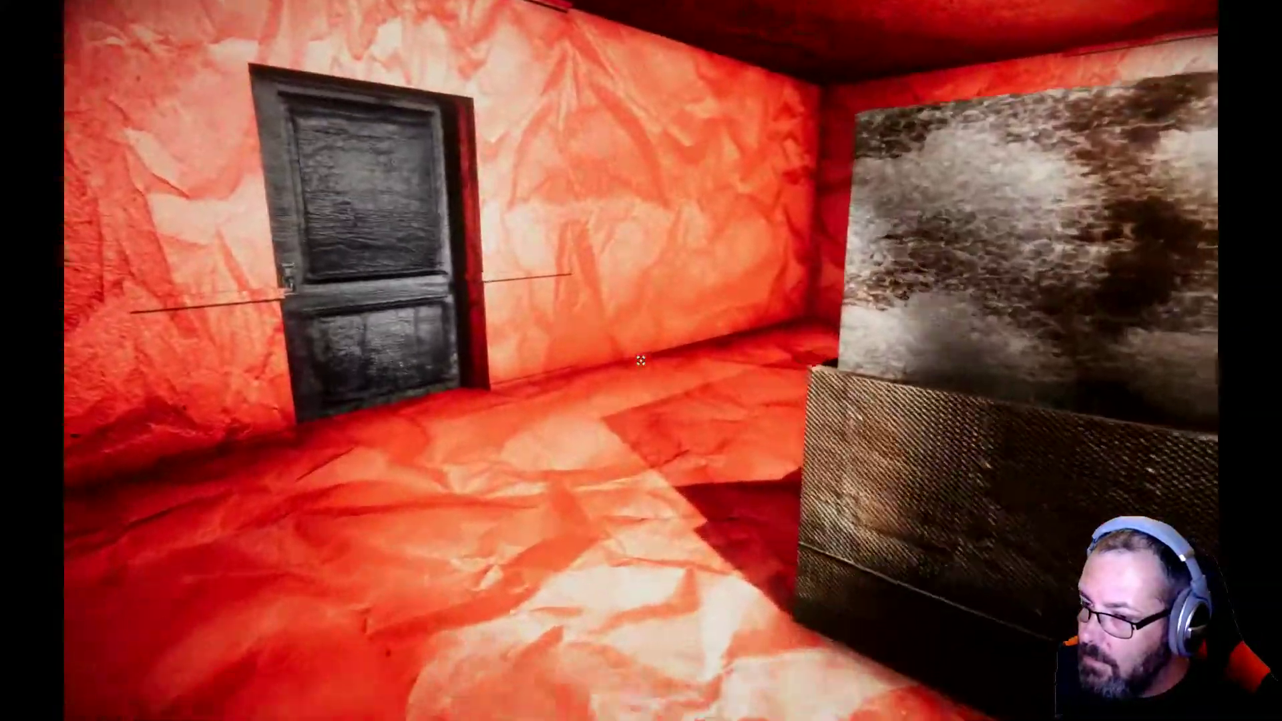
{"action": "key", "text": "w"}
{"action": "key", "text": "w"}
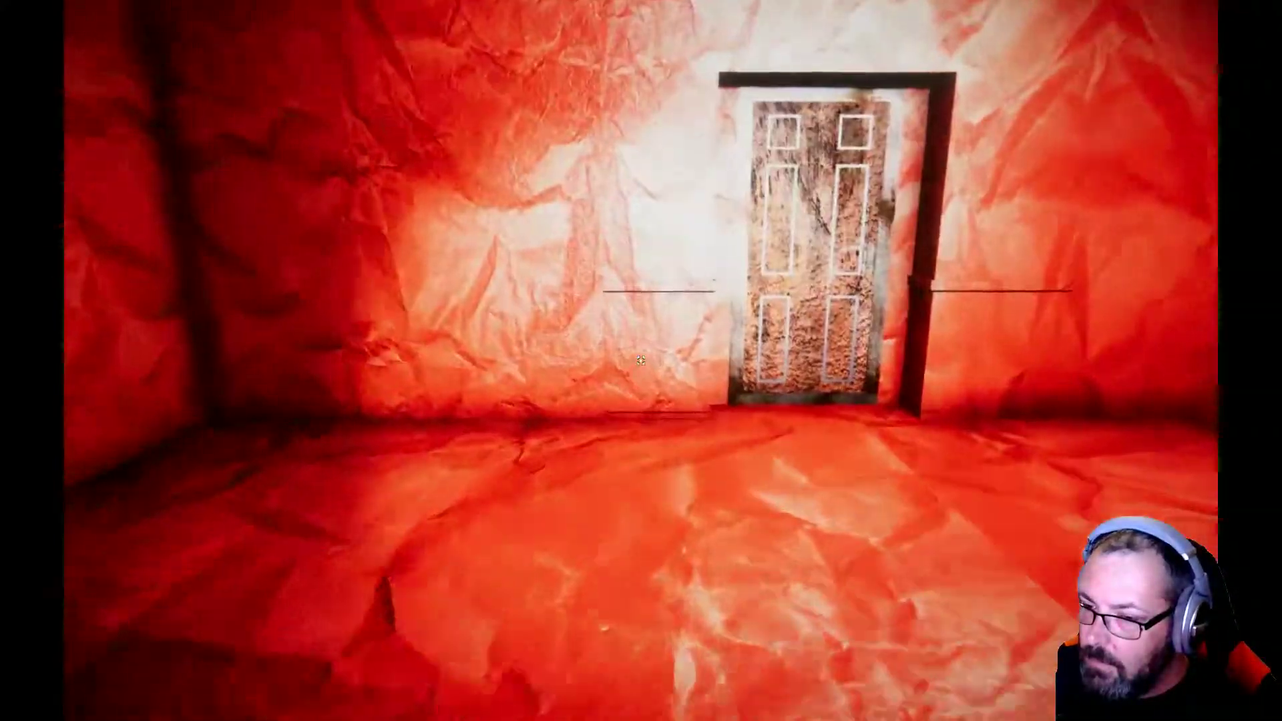
{"action": "key", "text": "w"}
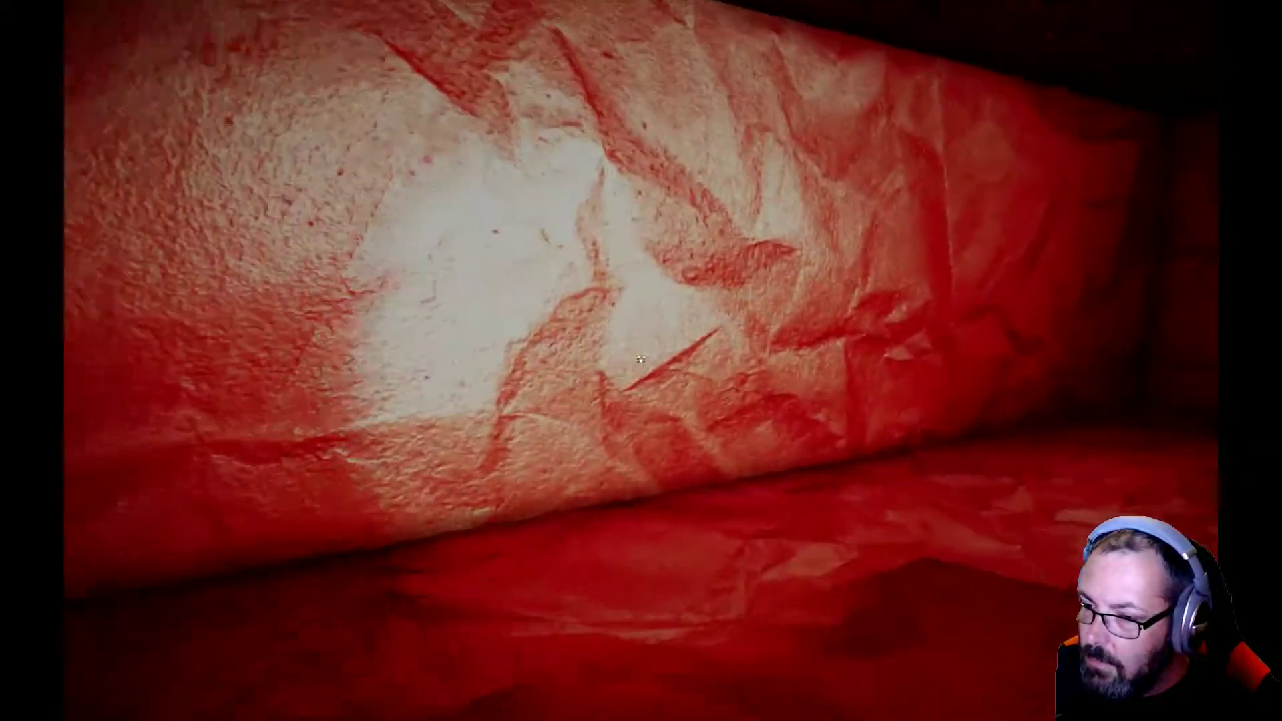
{"action": "key", "text": "w"}
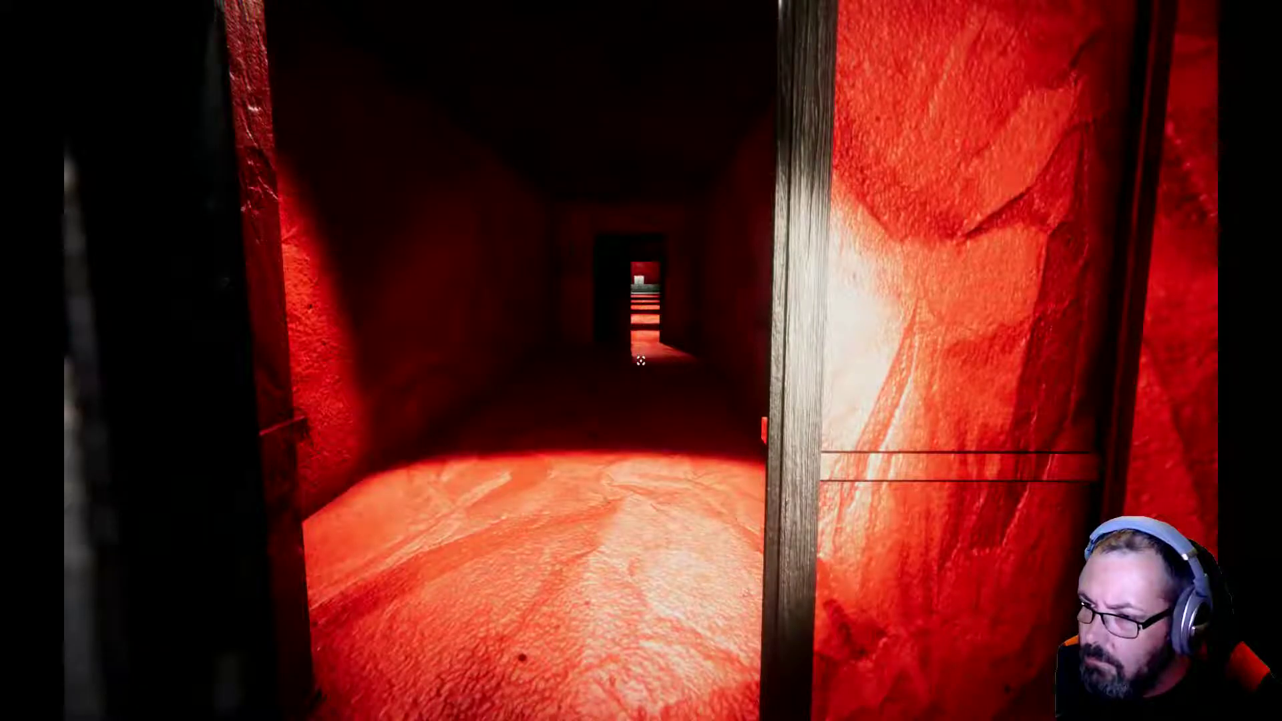
Step: Open the grey wooden door and try the locked door requiring the Blue Key
{"action": "key", "text": "w"}
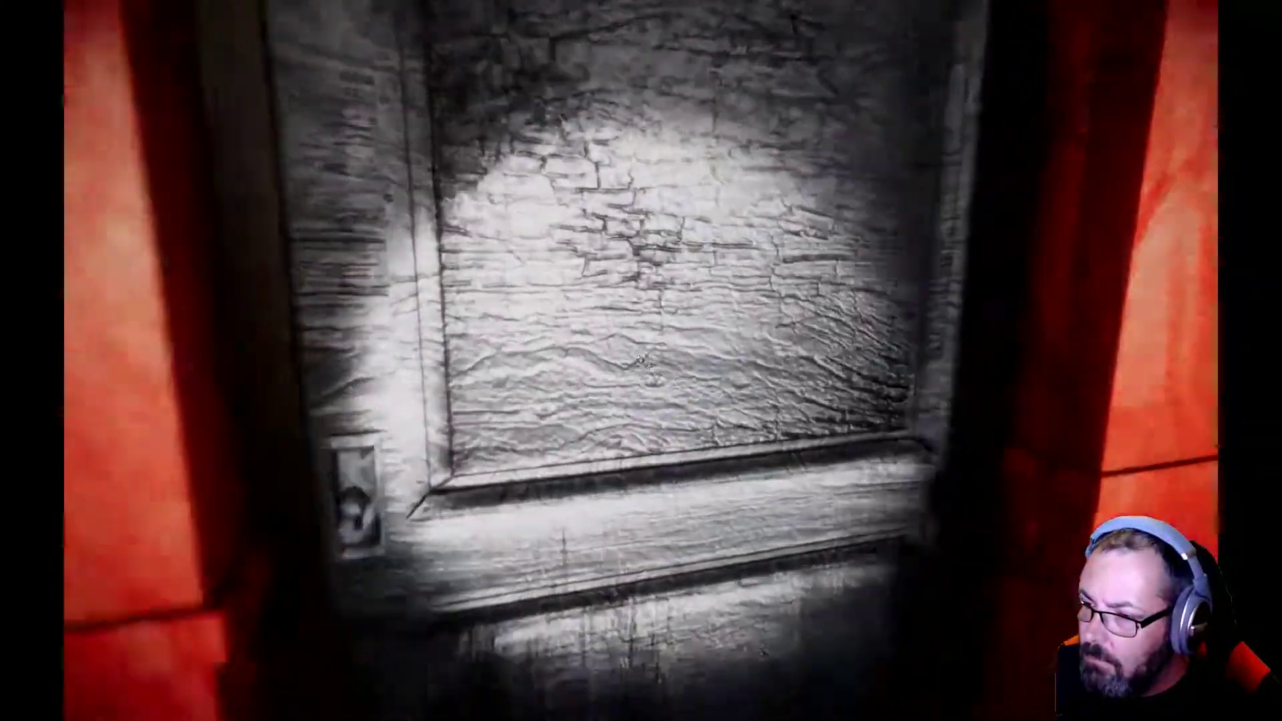
{"action": "left_click", "coordinate": [641, 361]}
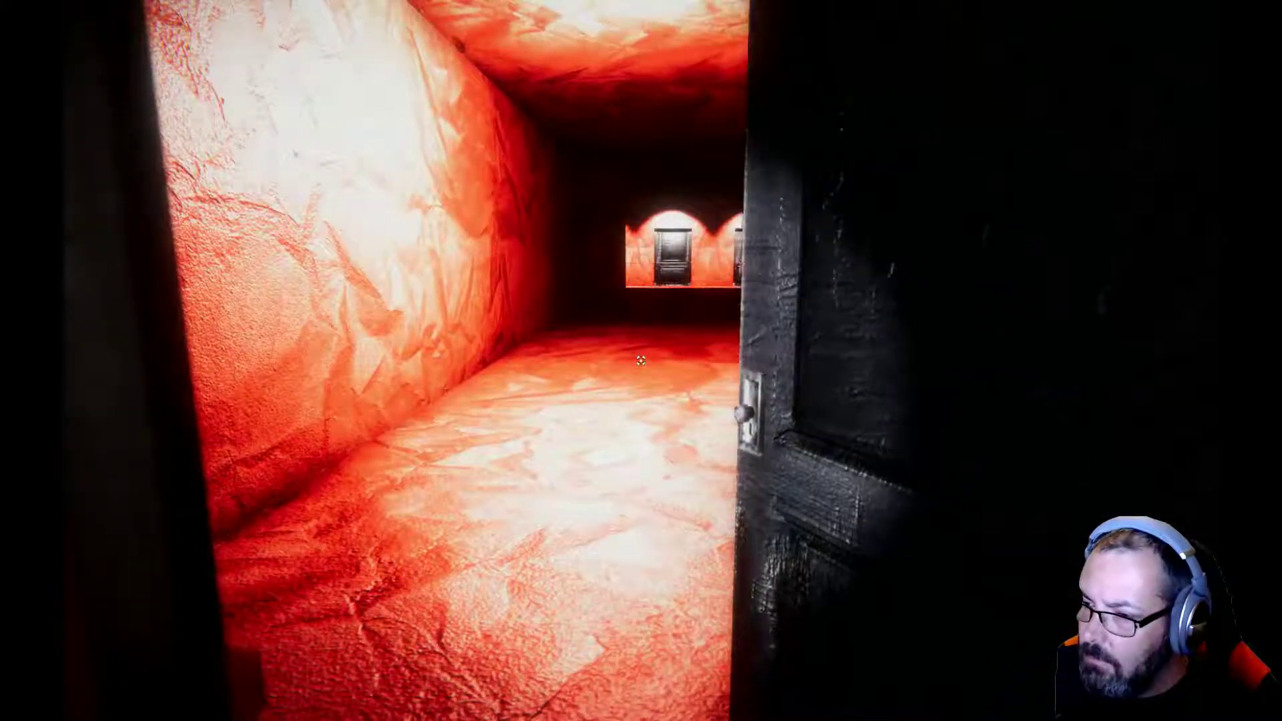
{"action": "key", "text": "w"}
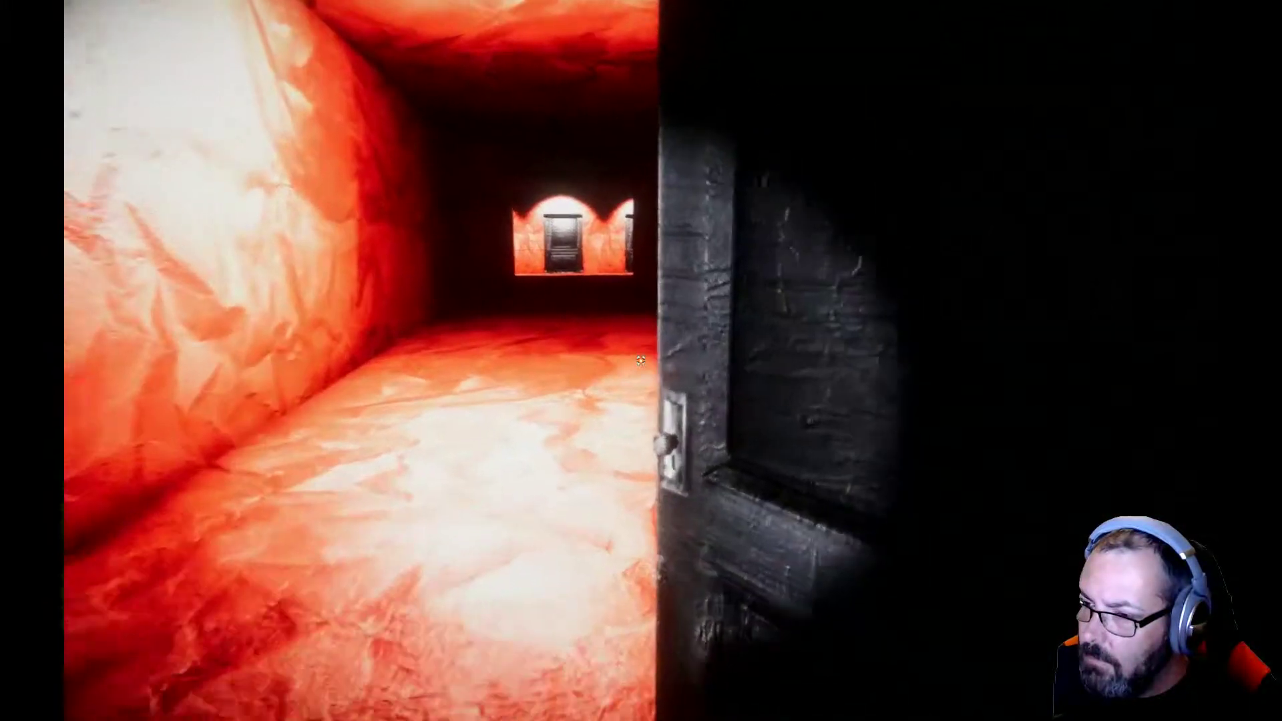
{"action": "key", "text": "w"}
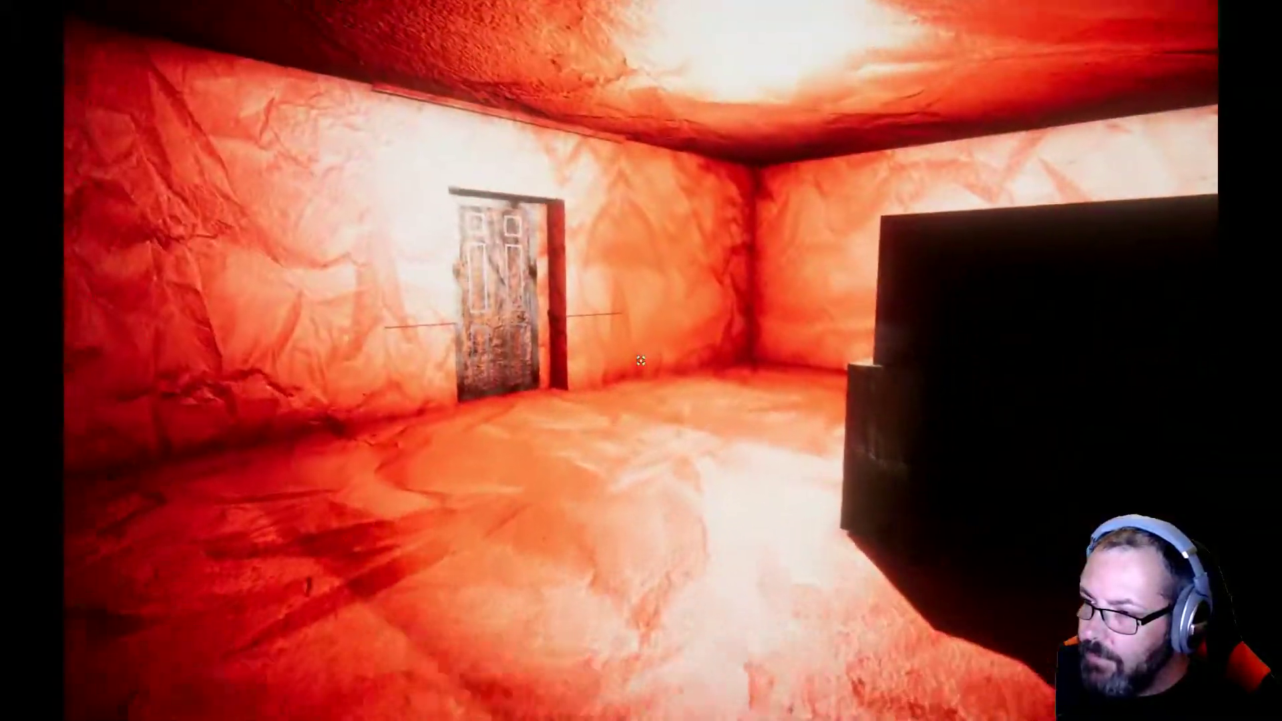
{"action": "key", "text": "w"}
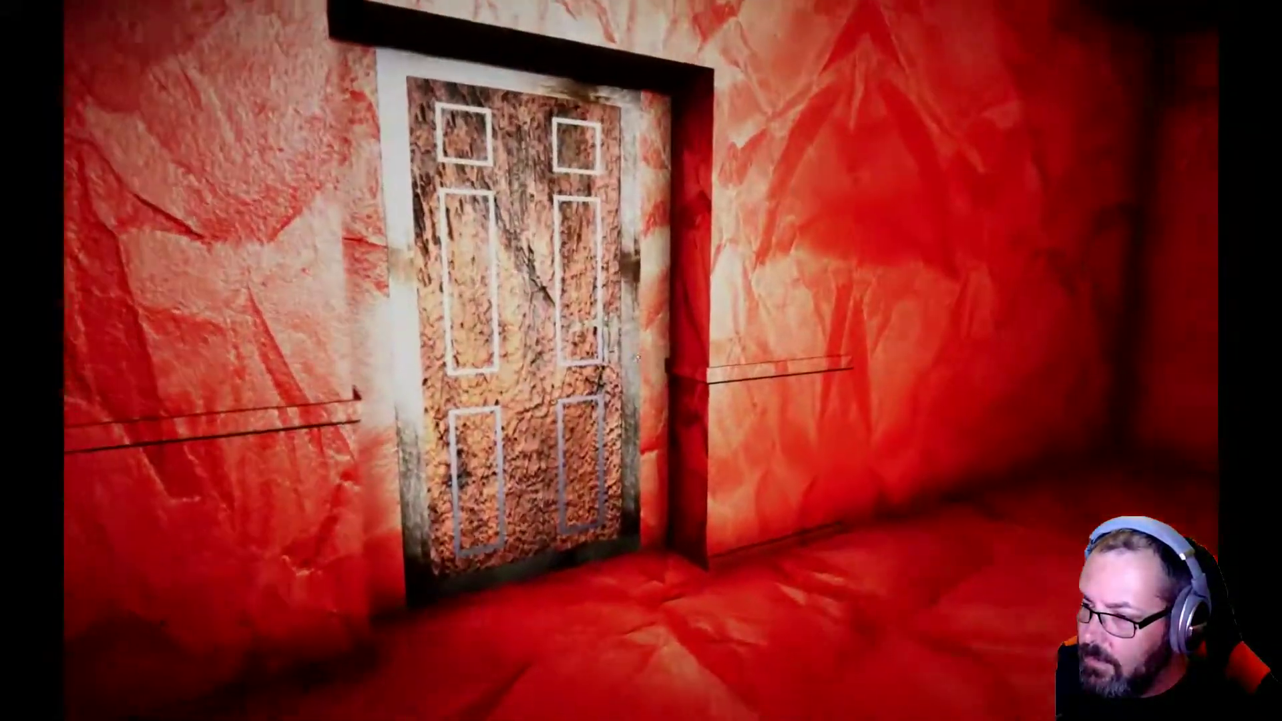
{"action": "left_click", "coordinate": [641, 361]}
{"action": "key", "text": "s"}
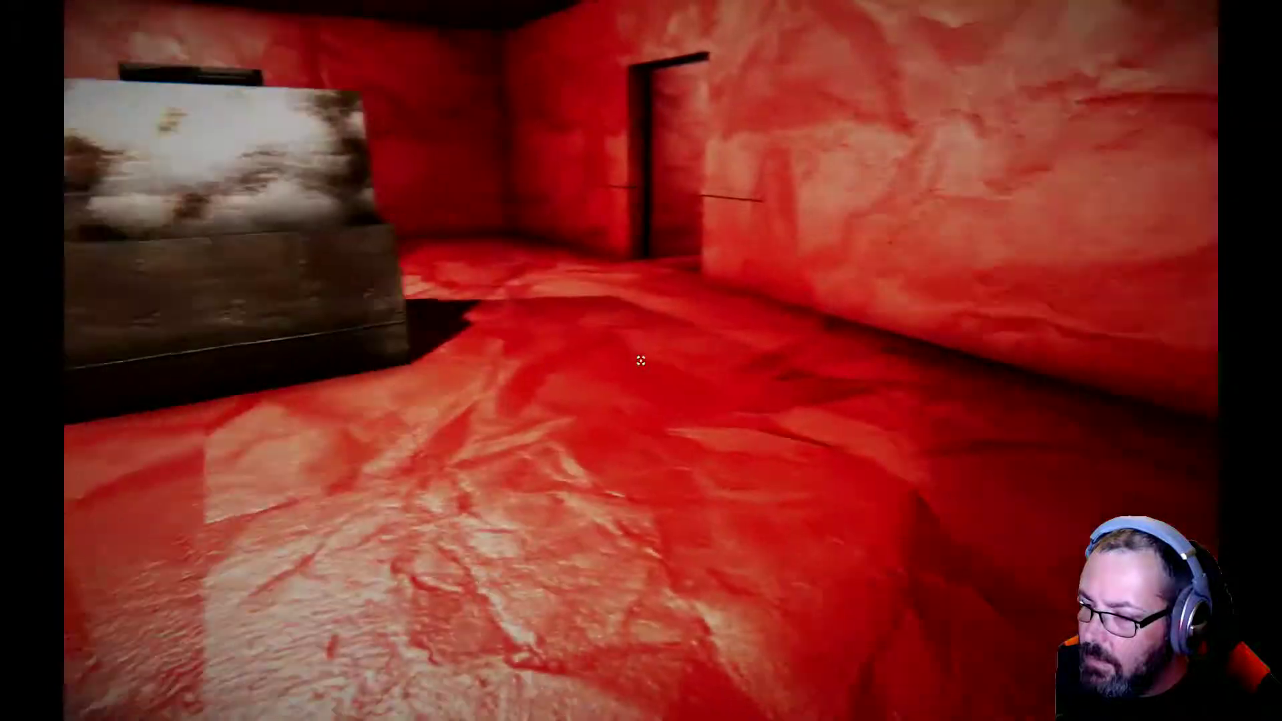
Step: Follow the right-hand red corridor to the room with the chair and TV
{"action": "key", "text": "w"}
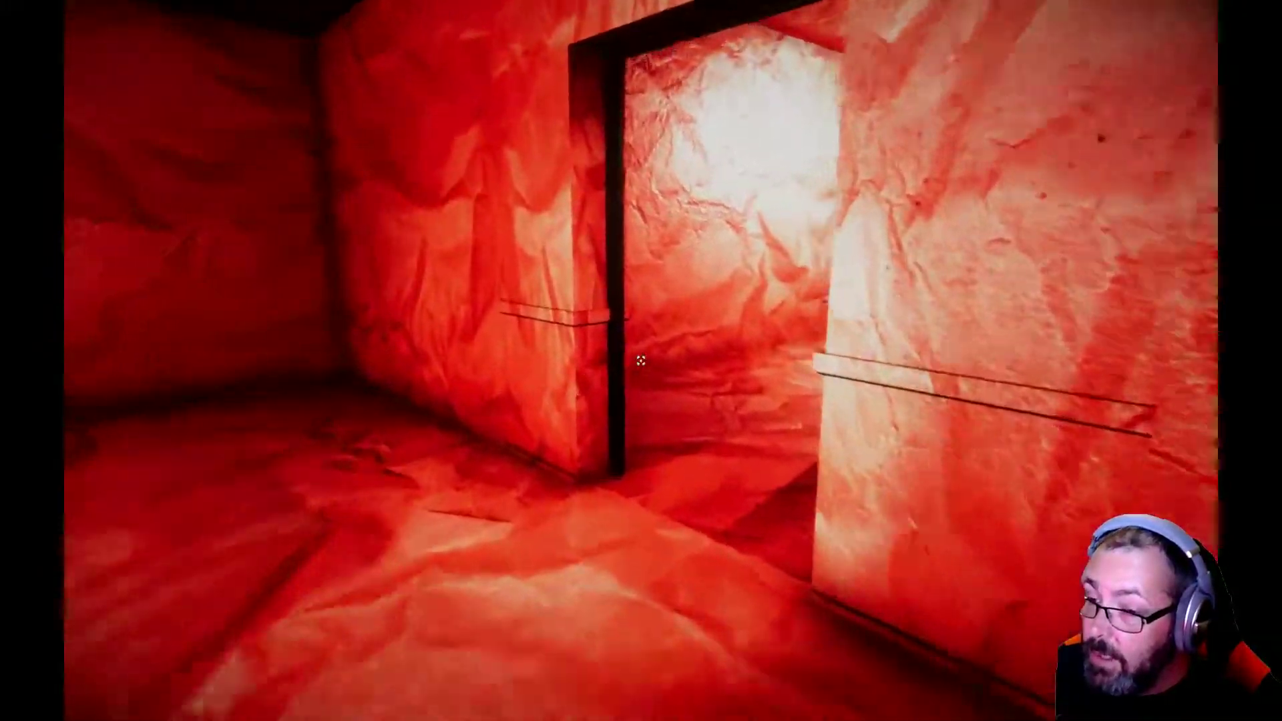
{"action": "key", "text": "w"}
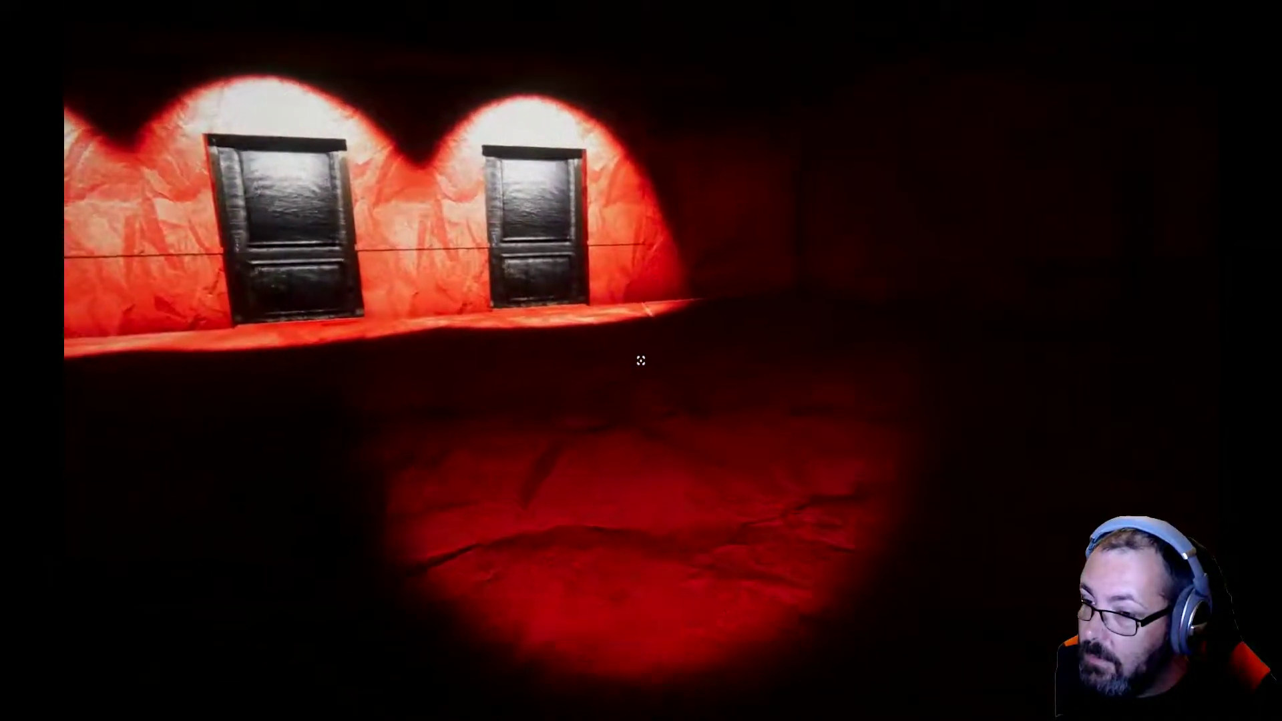
{"action": "key", "text": "w"}
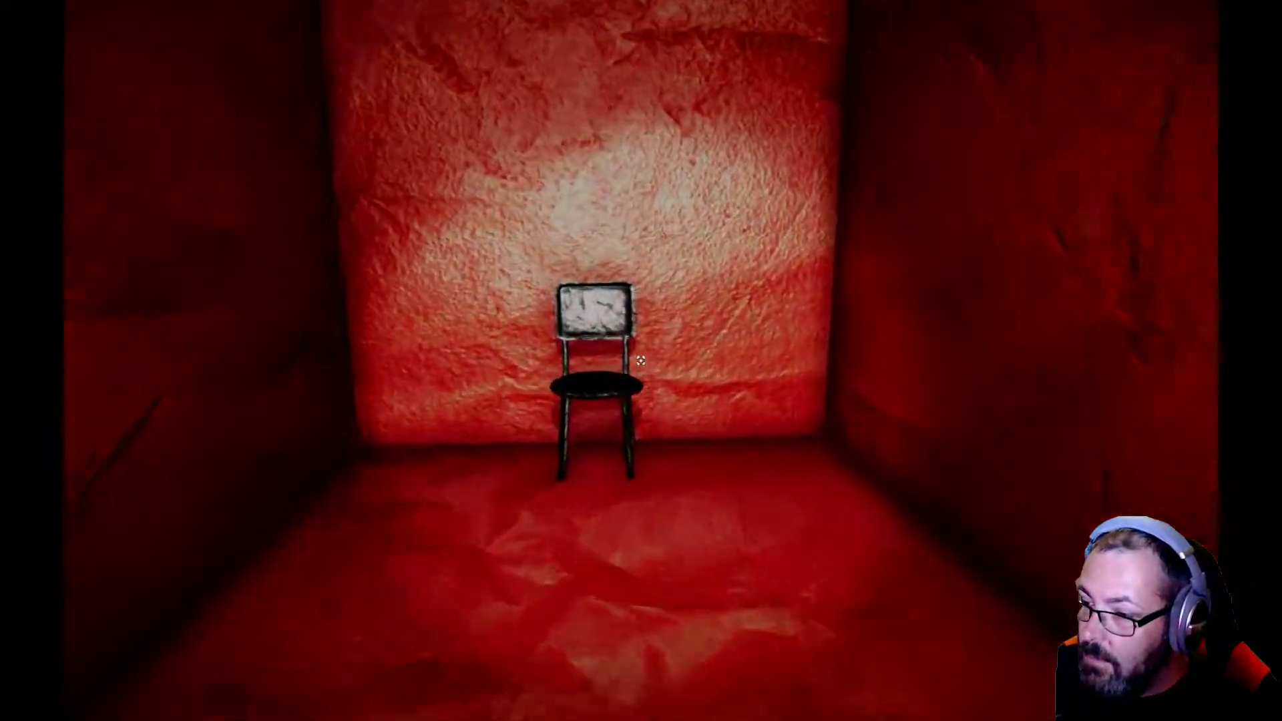
Step: Loop back through the black doors and return to the chair holding the Blue Key
{"action": "key", "text": "w"}
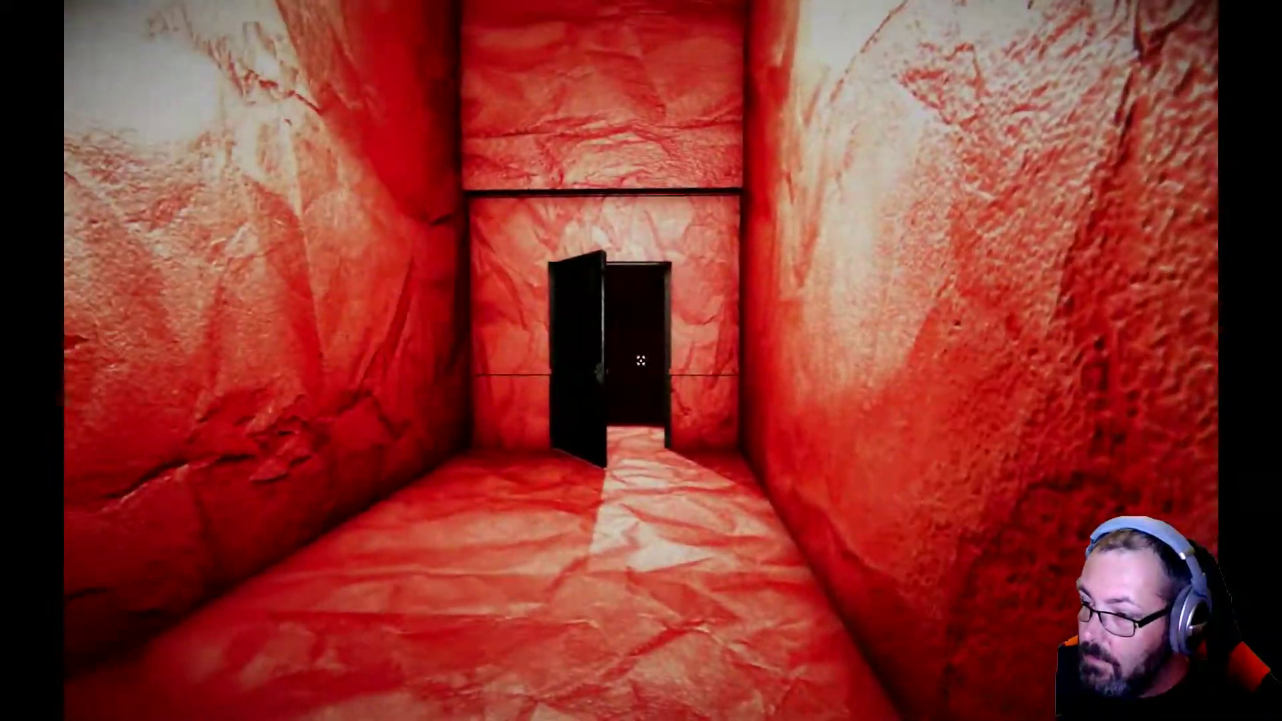
{"action": "key", "text": "w"}
{"action": "key", "text": "w"}
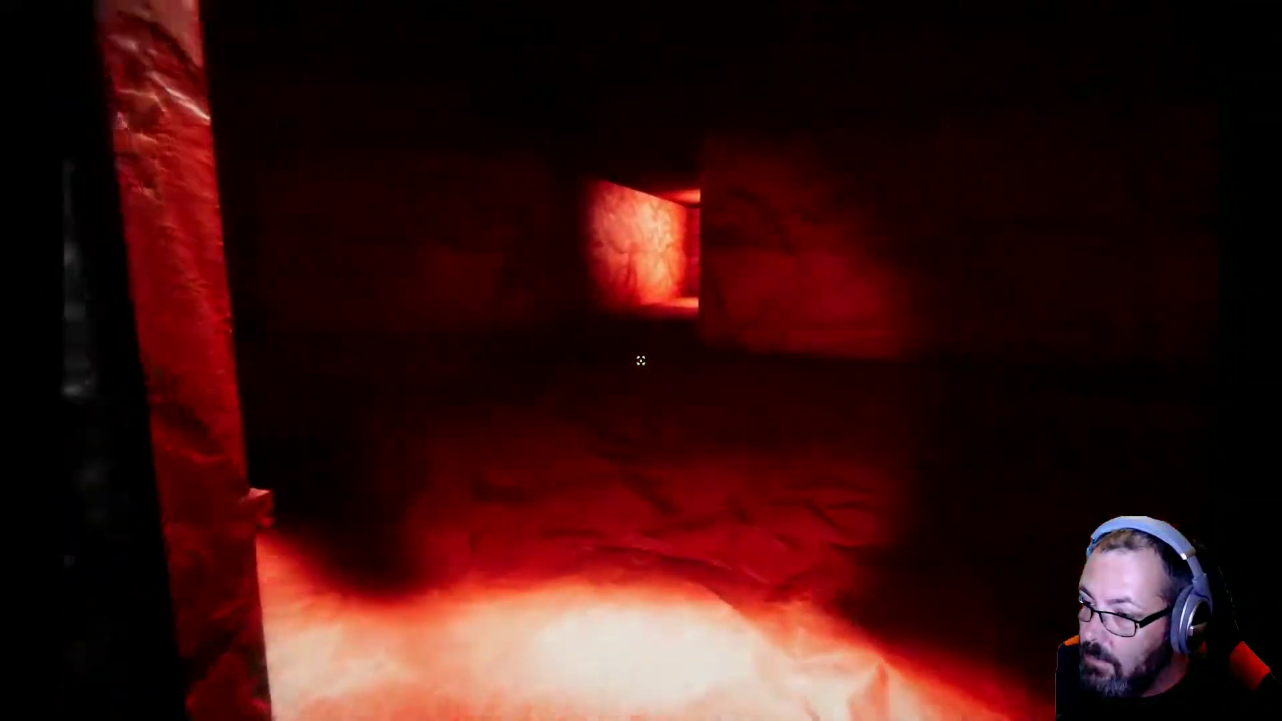
{"action": "key", "text": "w"}
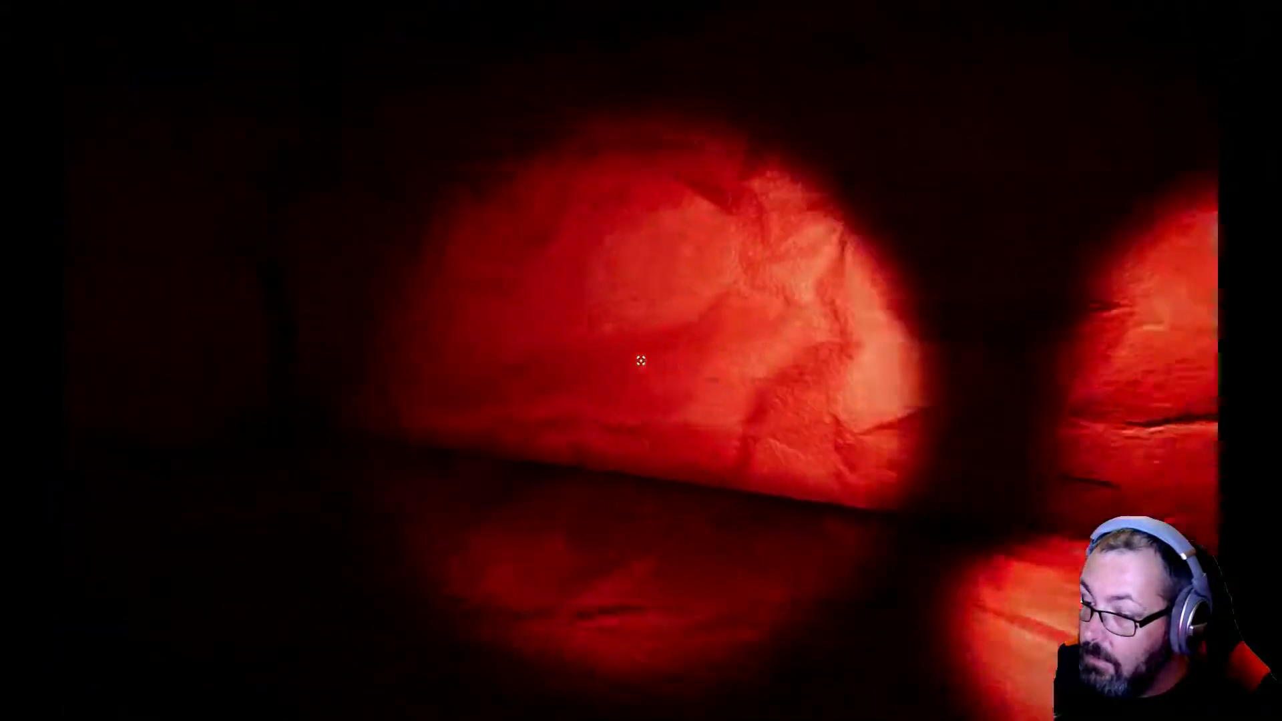
{"action": "key", "text": "w"}
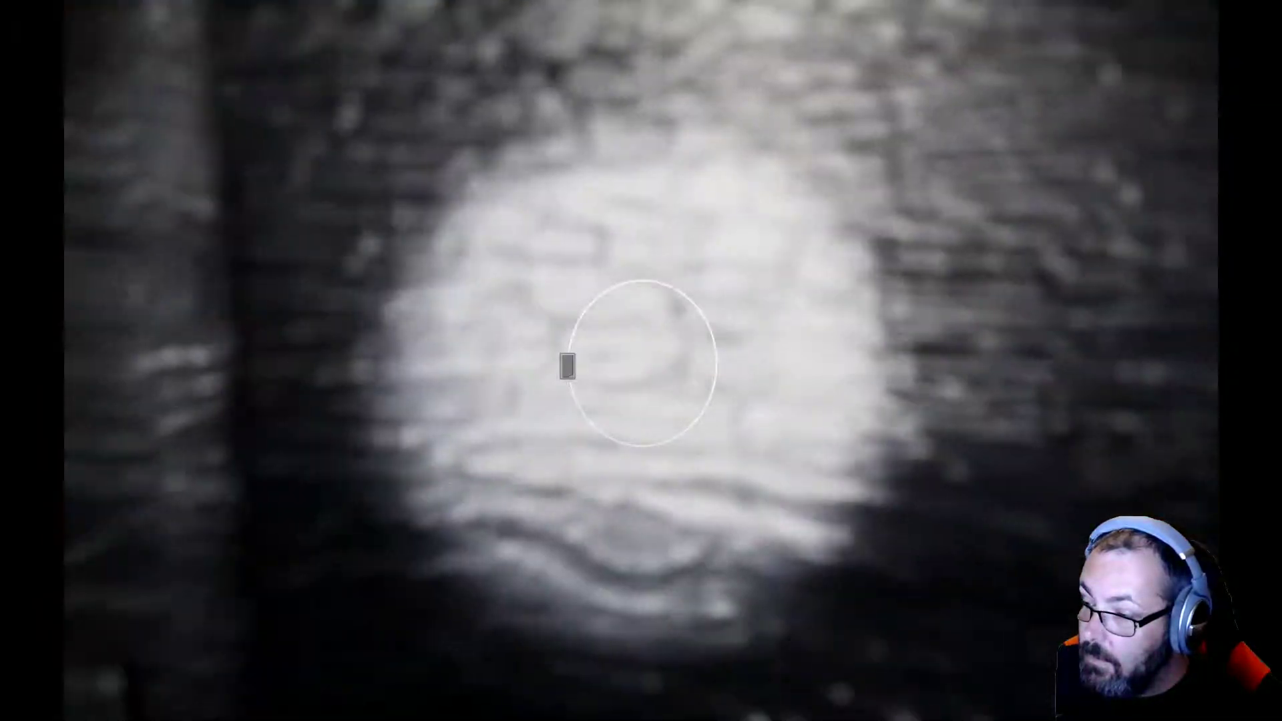
{"action": "left_click", "coordinate": [641, 360]}
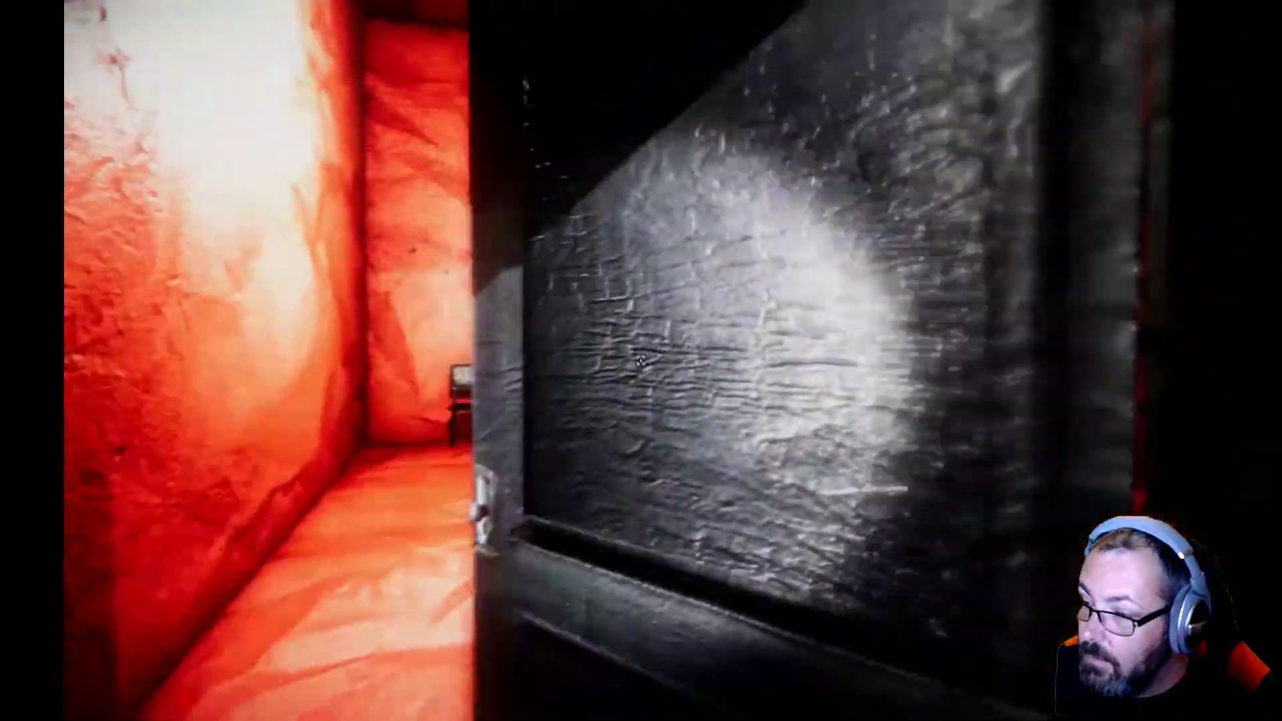
{"action": "key", "text": "w"}
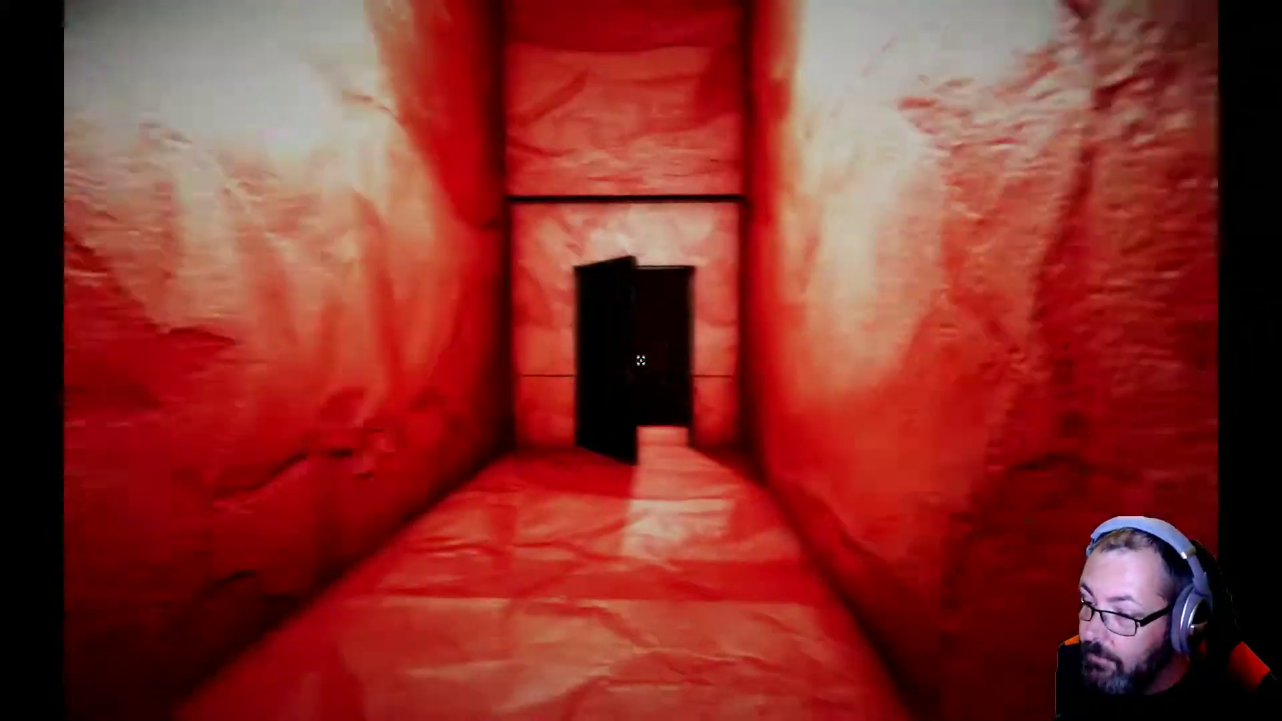
{"action": "key", "text": "w"}
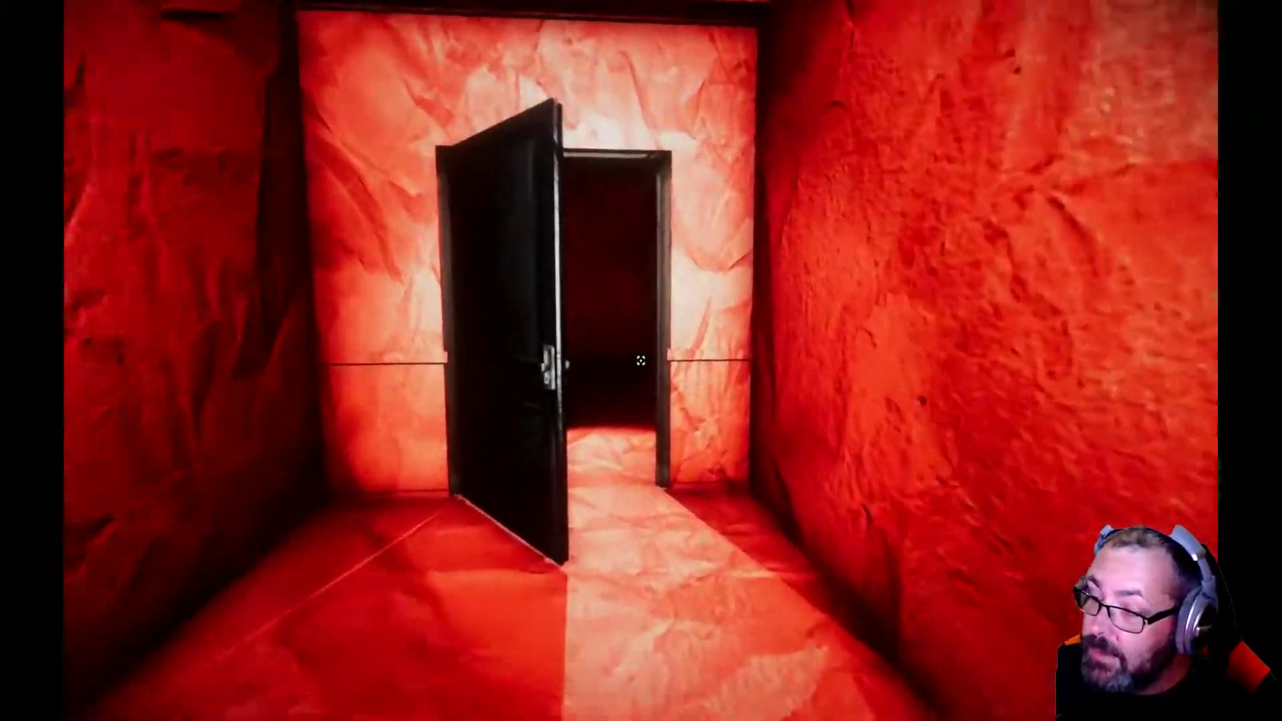
{"action": "key", "text": "w"}
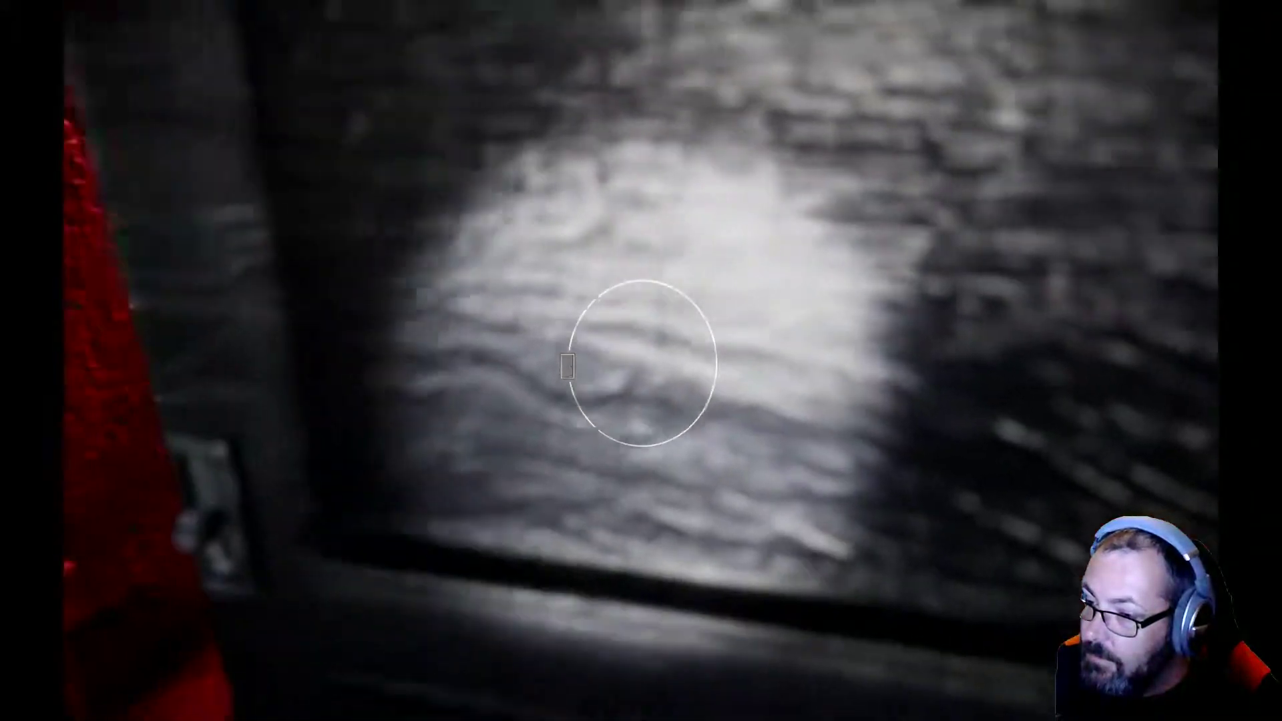
{"action": "left_click", "coordinate": [641, 360]}
{"action": "key", "text": "w"}
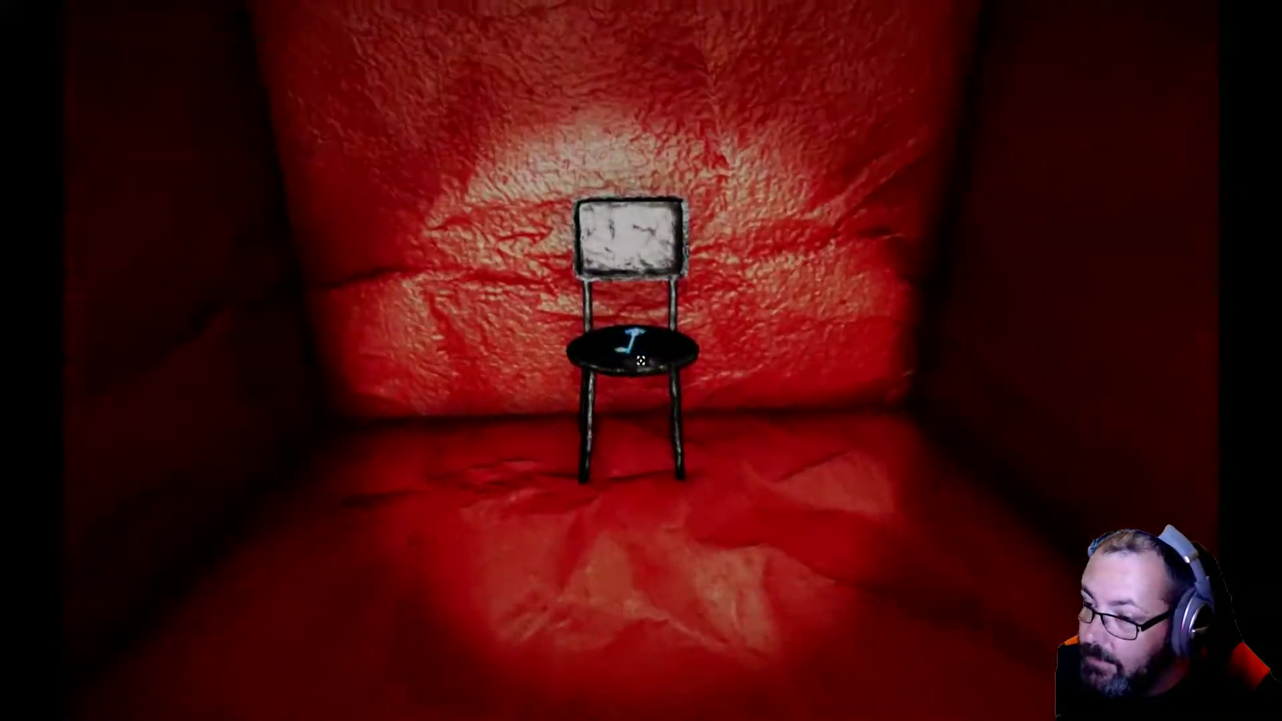
Step: Take the Blue Key through the black door and red corridor into the chair room
{"action": "key", "text": "w"}
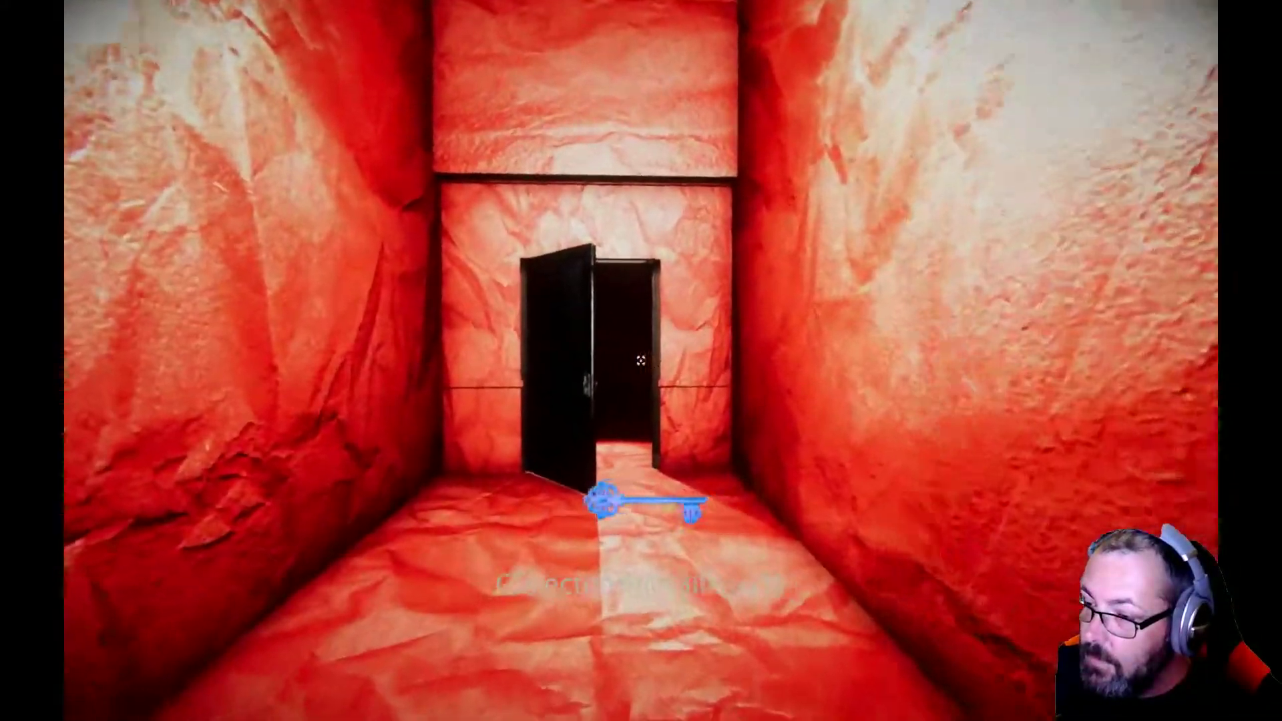
{"action": "key", "text": "w"}
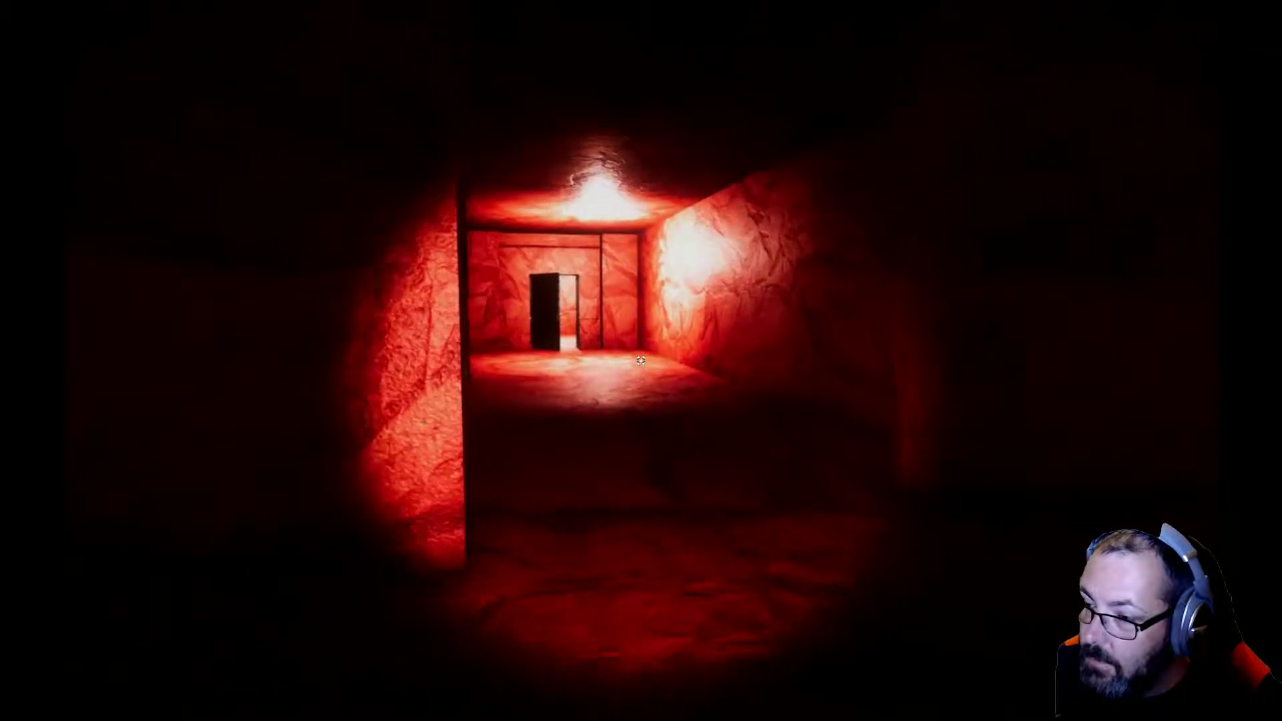
{"action": "key", "text": "w"}
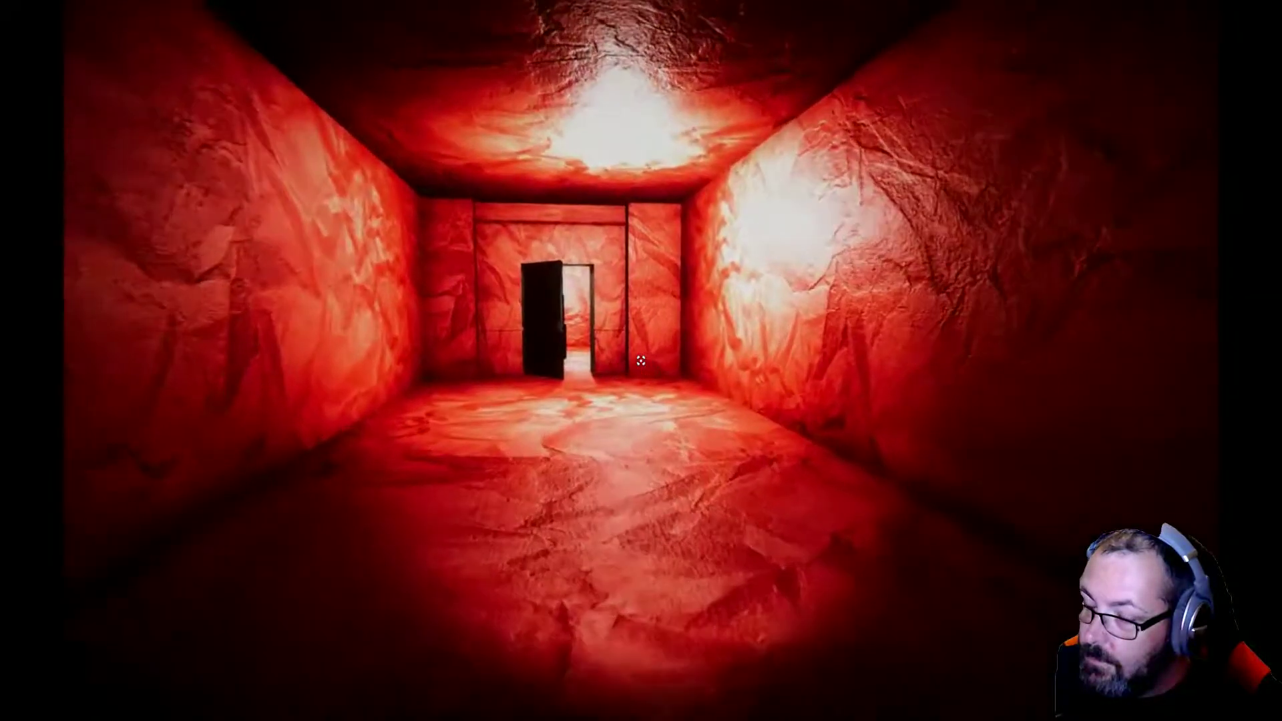
{"action": "key", "text": "w"}
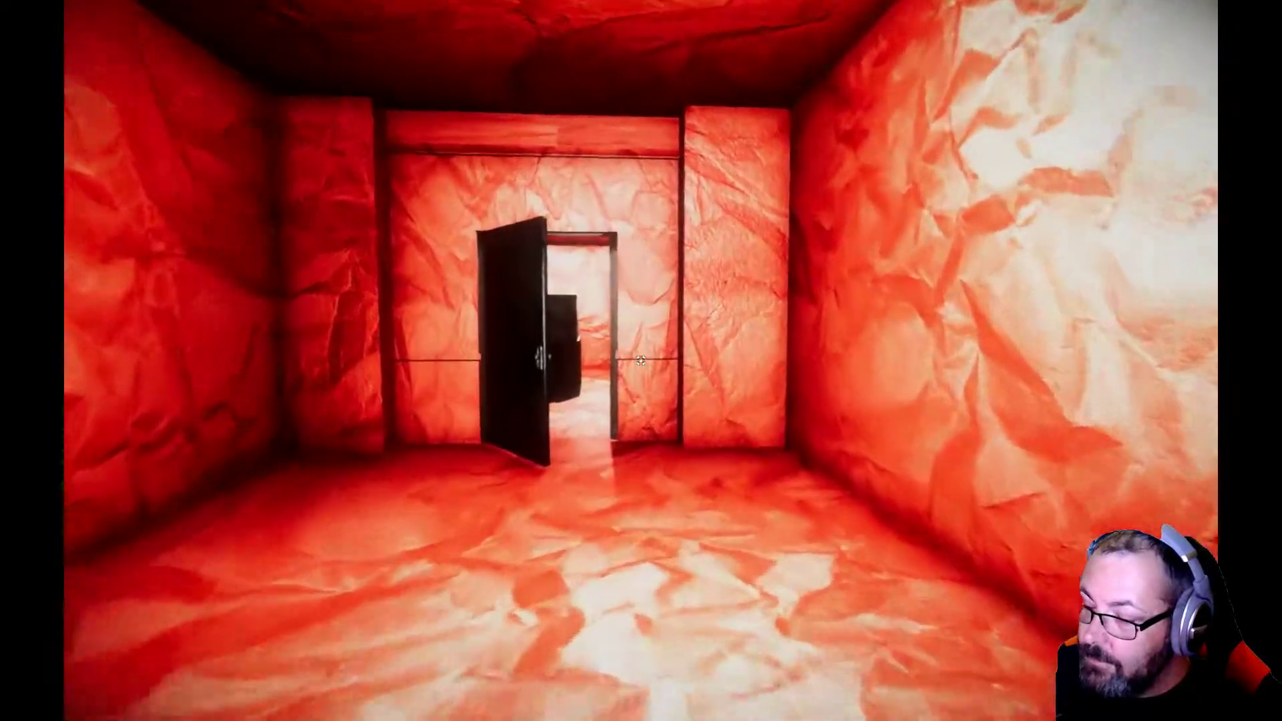
{"action": "key", "text": "w"}
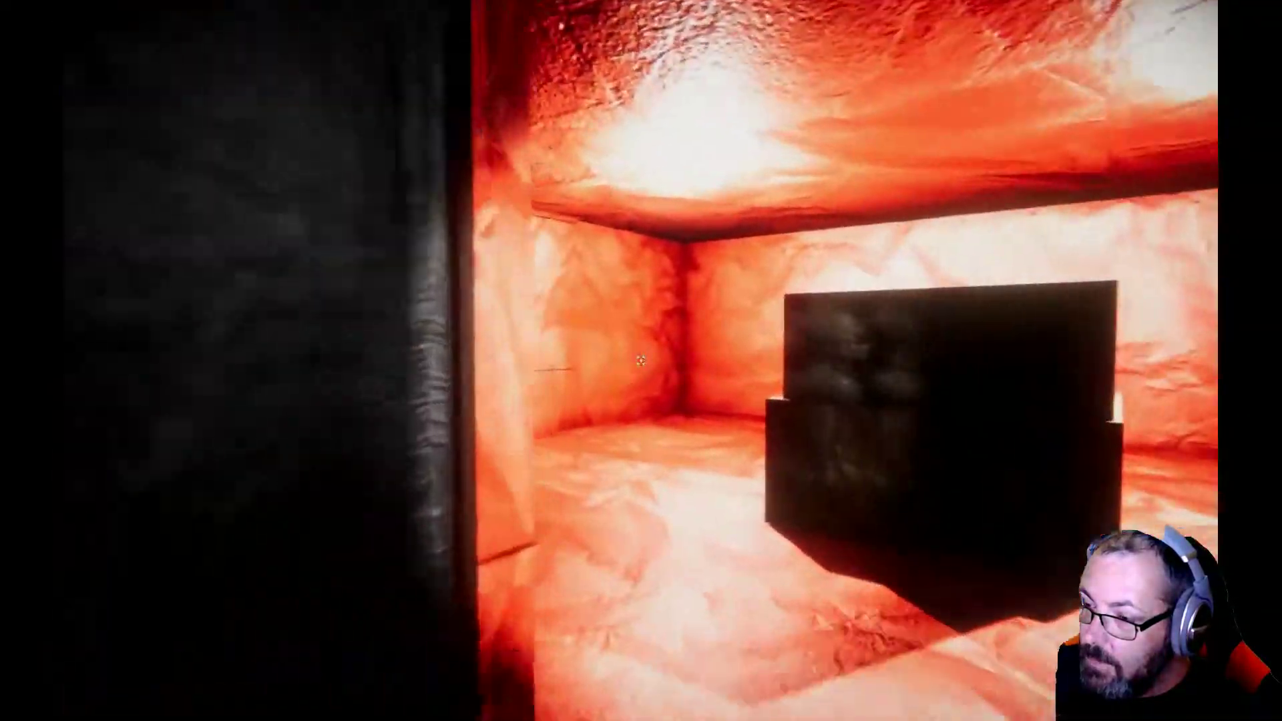
{"action": "key", "text": "w"}
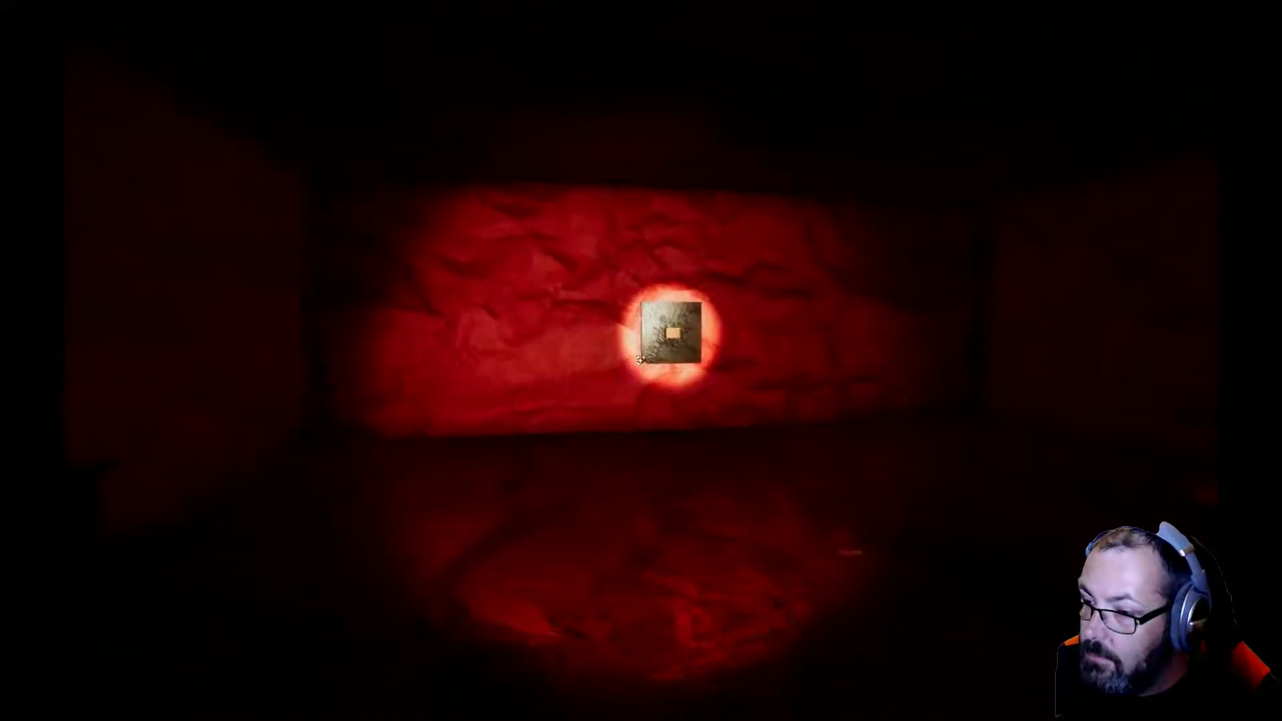
Step: Take the Red Key from the wall plate
{"action": "key", "text": "w"}
{"action": "key", "text": "e"}
{"action": "key", "text": "w"}
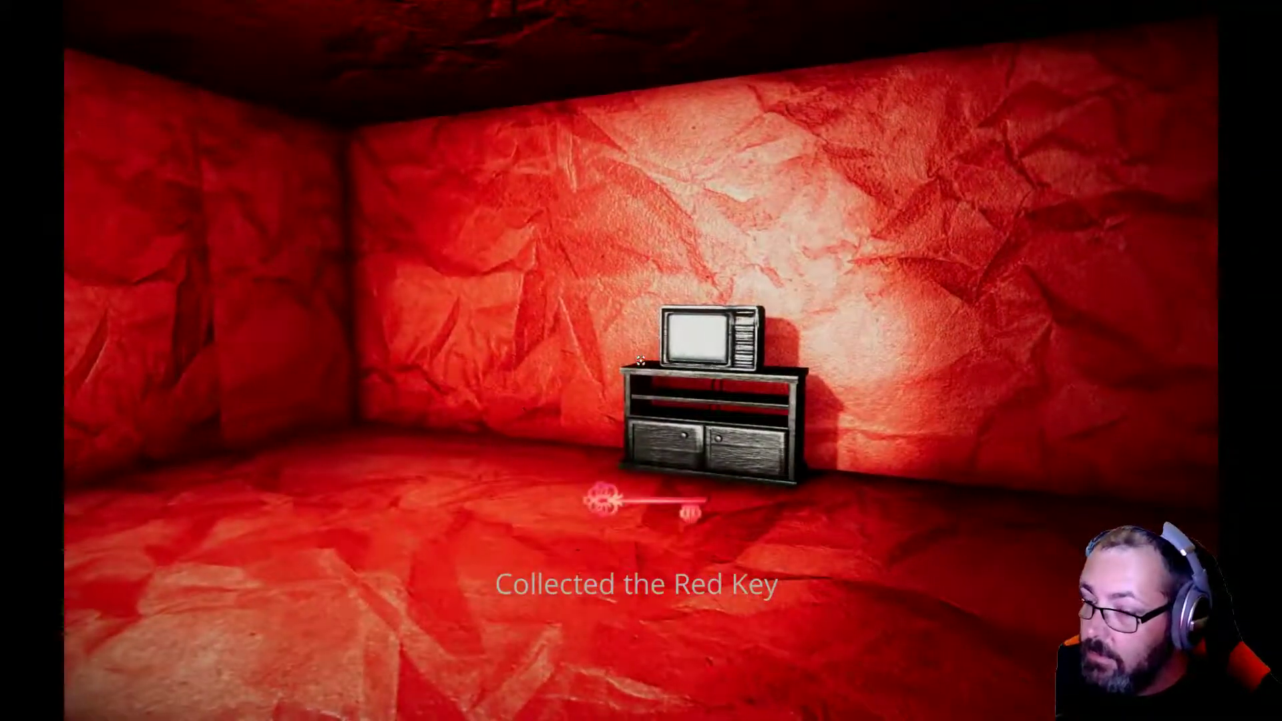
{"action": "left_click_drag", "start_coordinate": [641, 361], "coordinate": [642, 360]}
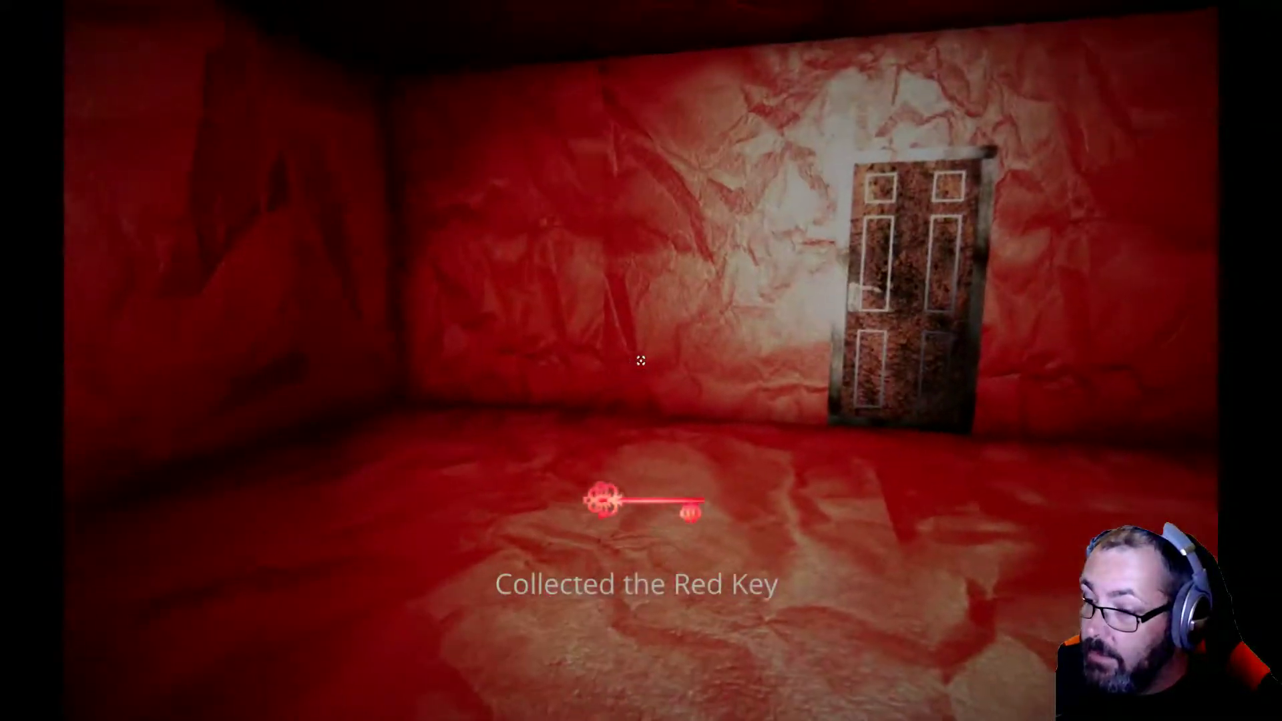
Step: Cross to the TV cabinet and use the television
{"action": "key", "text": "w"}
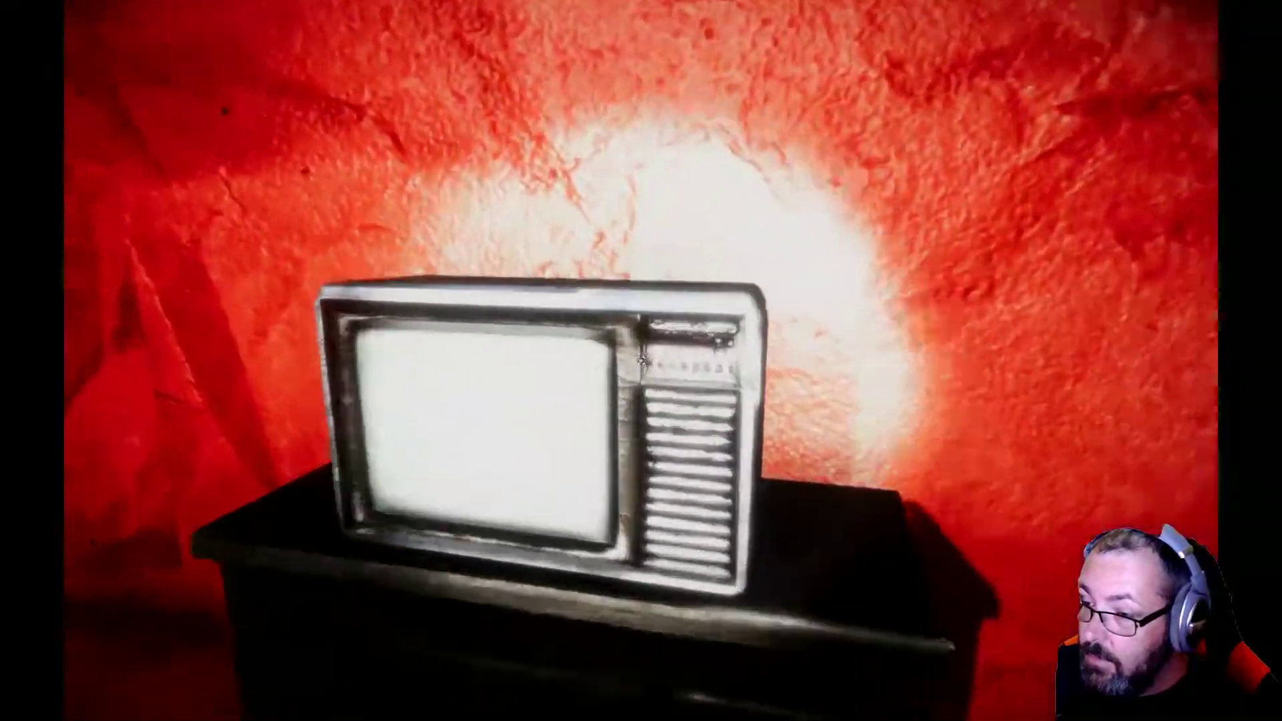
{"action": "left_click_drag", "start_coordinate": [641, 361], "coordinate": [641, 360]}
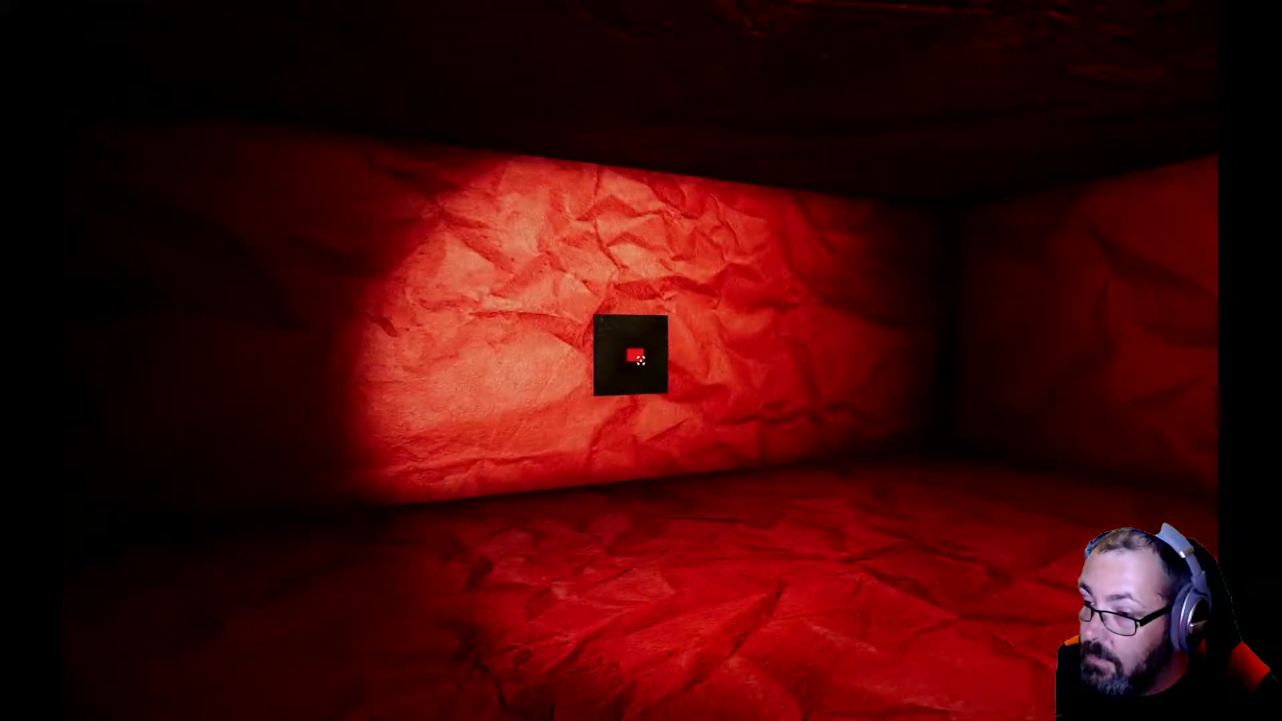
{"action": "key", "text": "w"}
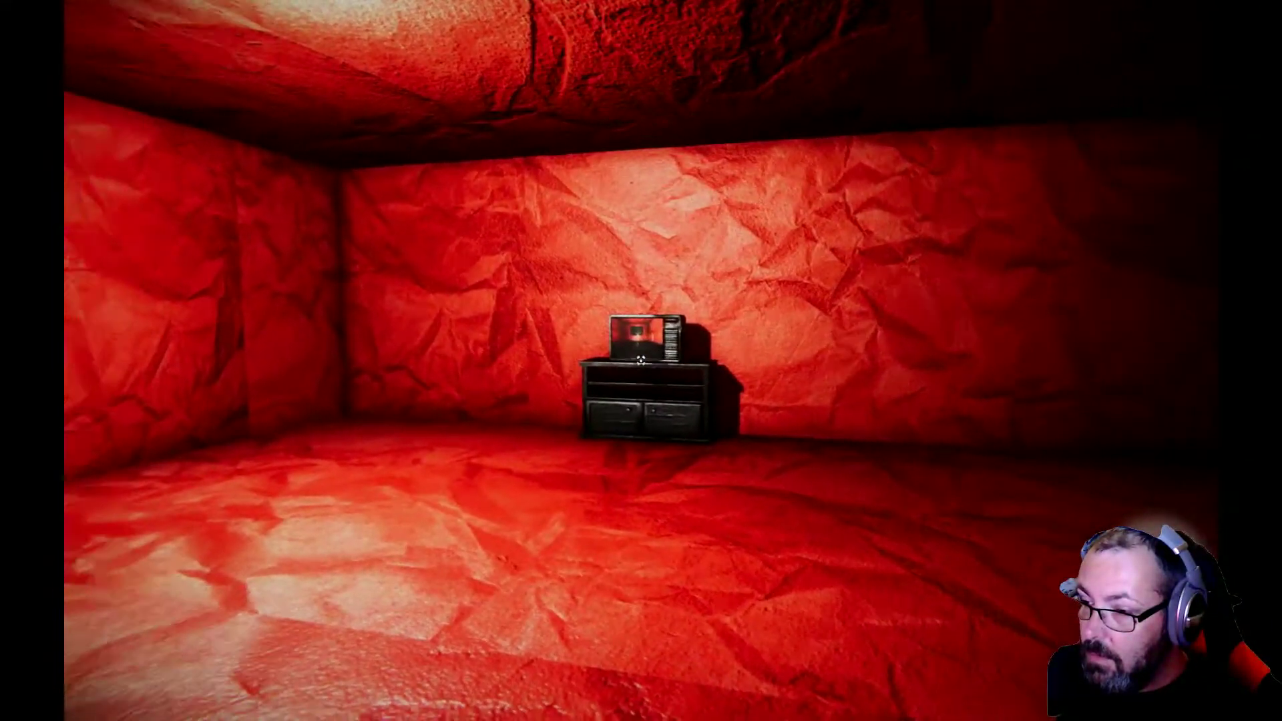
{"action": "key", "text": "w"}
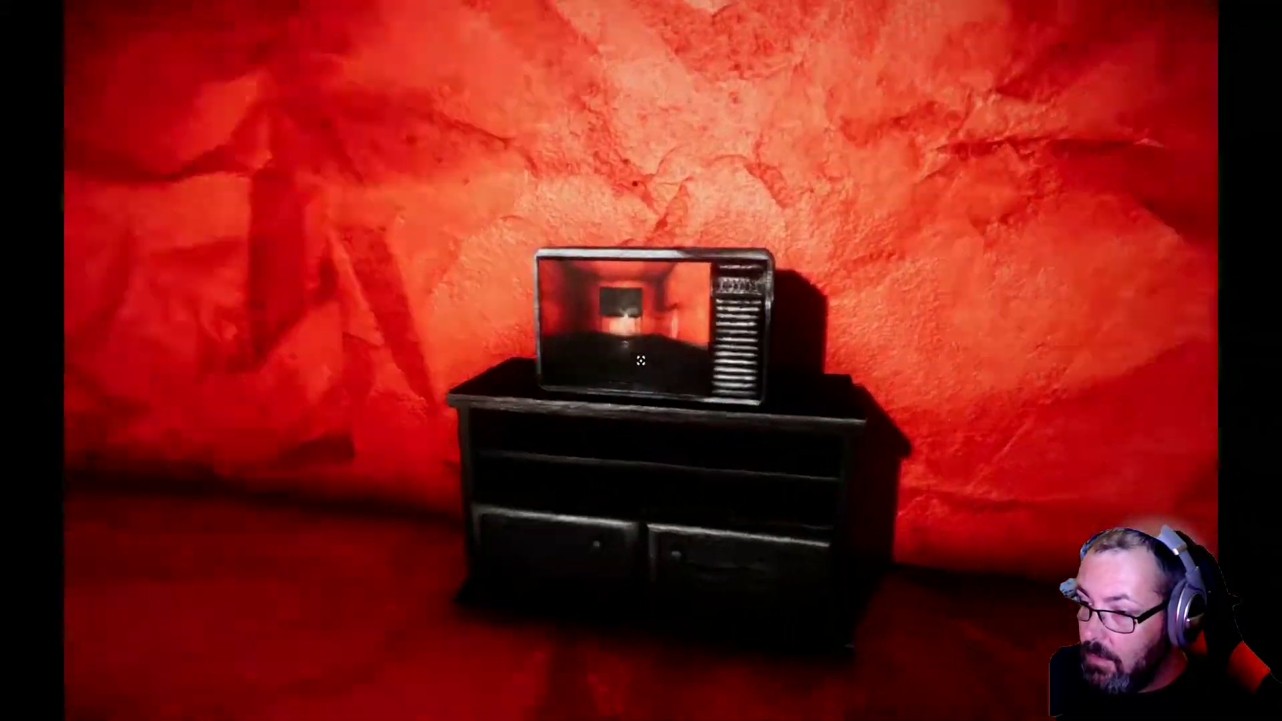
{"action": "key", "text": "w"}
{"action": "key", "text": "e"}
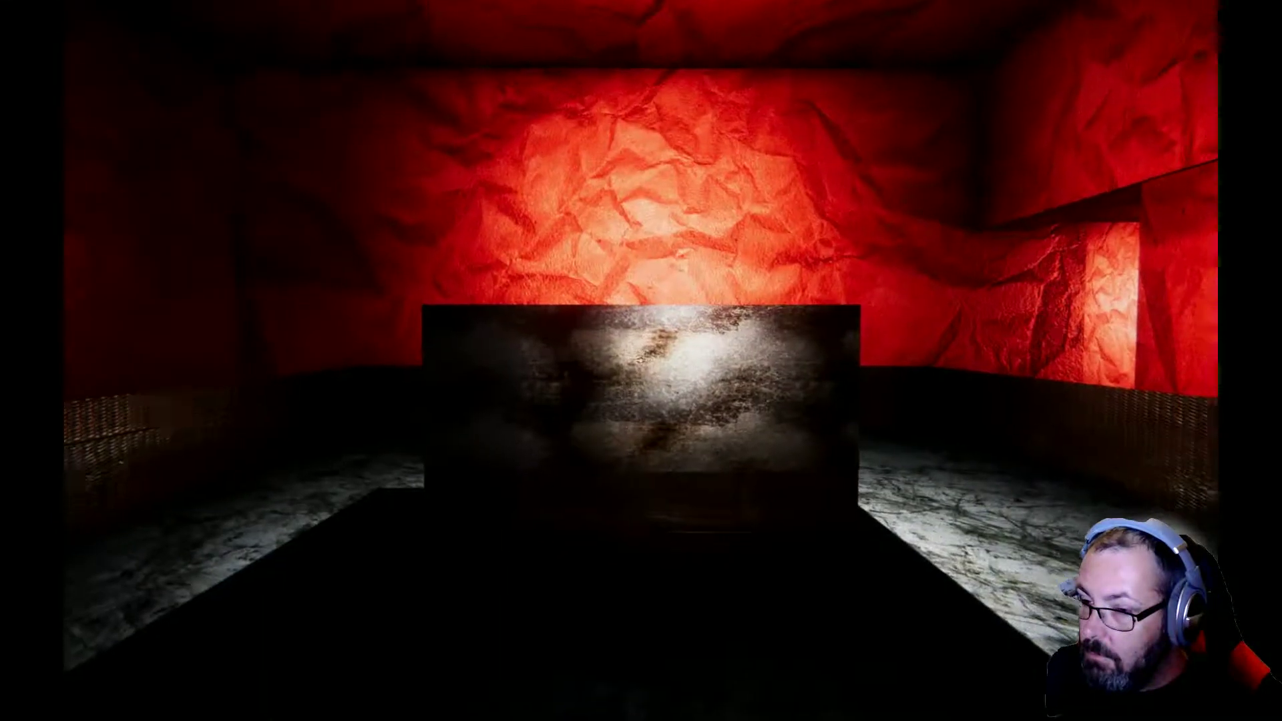
Step: Circle around the dark box in the grey-floored room
{"action": "left_click_drag", "start_coordinate": [640, 361], "coordinate": [901, 360]}
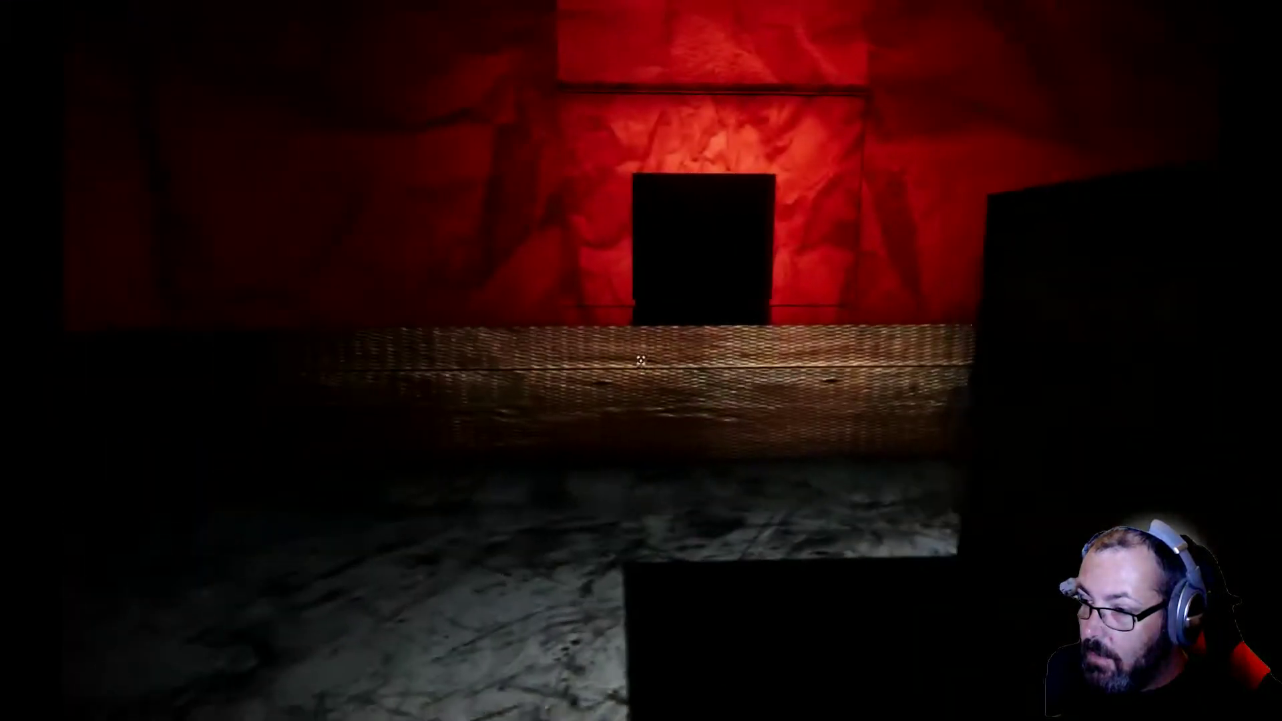
{"action": "key", "text": "w"}
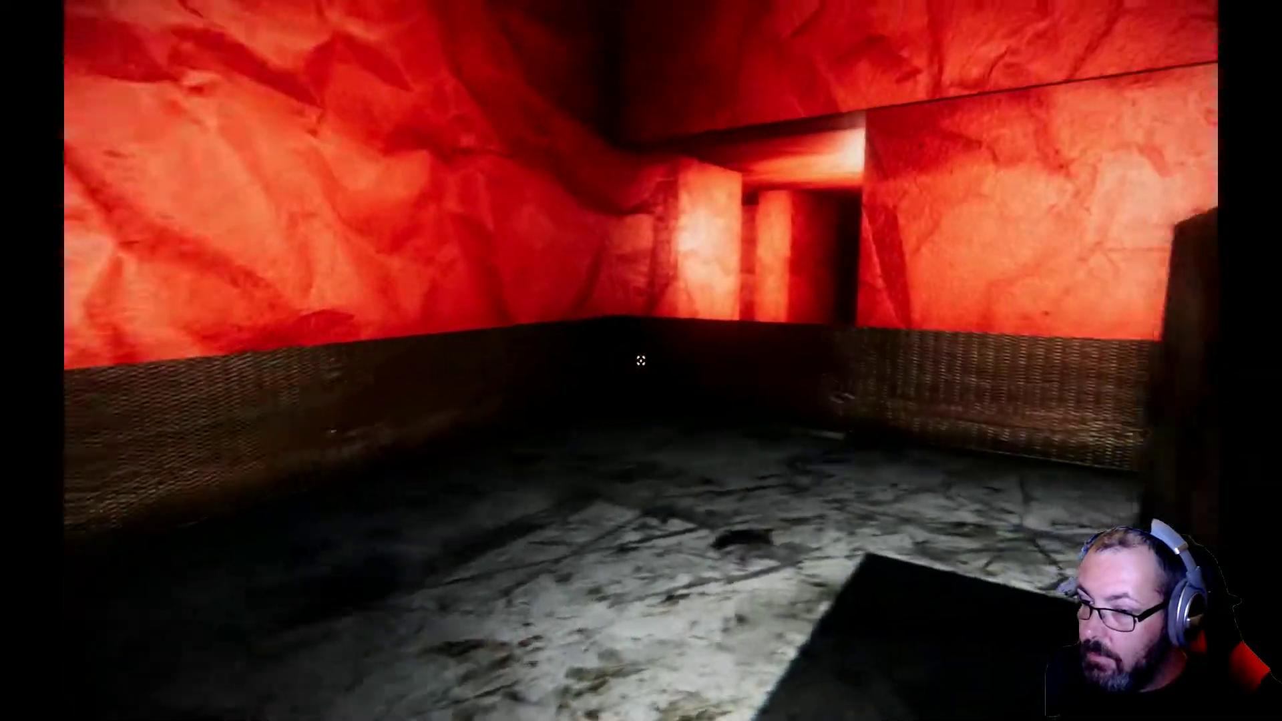
{"action": "key", "text": "w"}
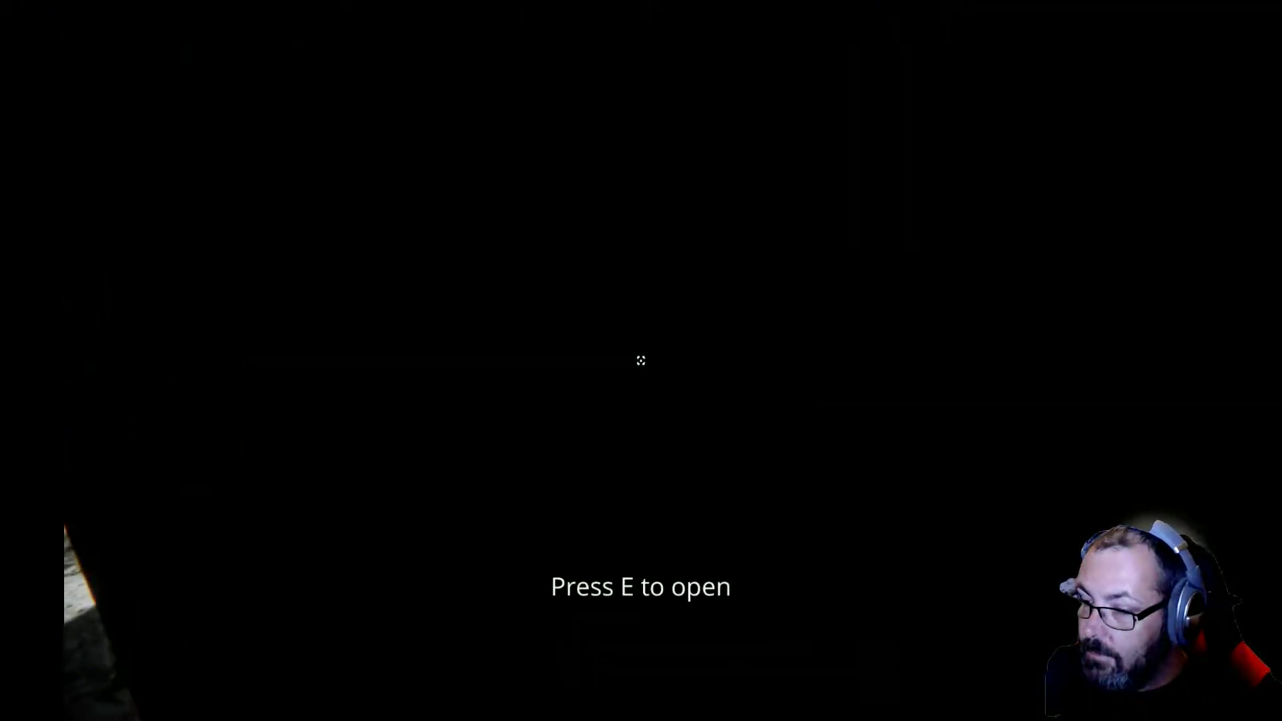
{"action": "key", "text": "s"}
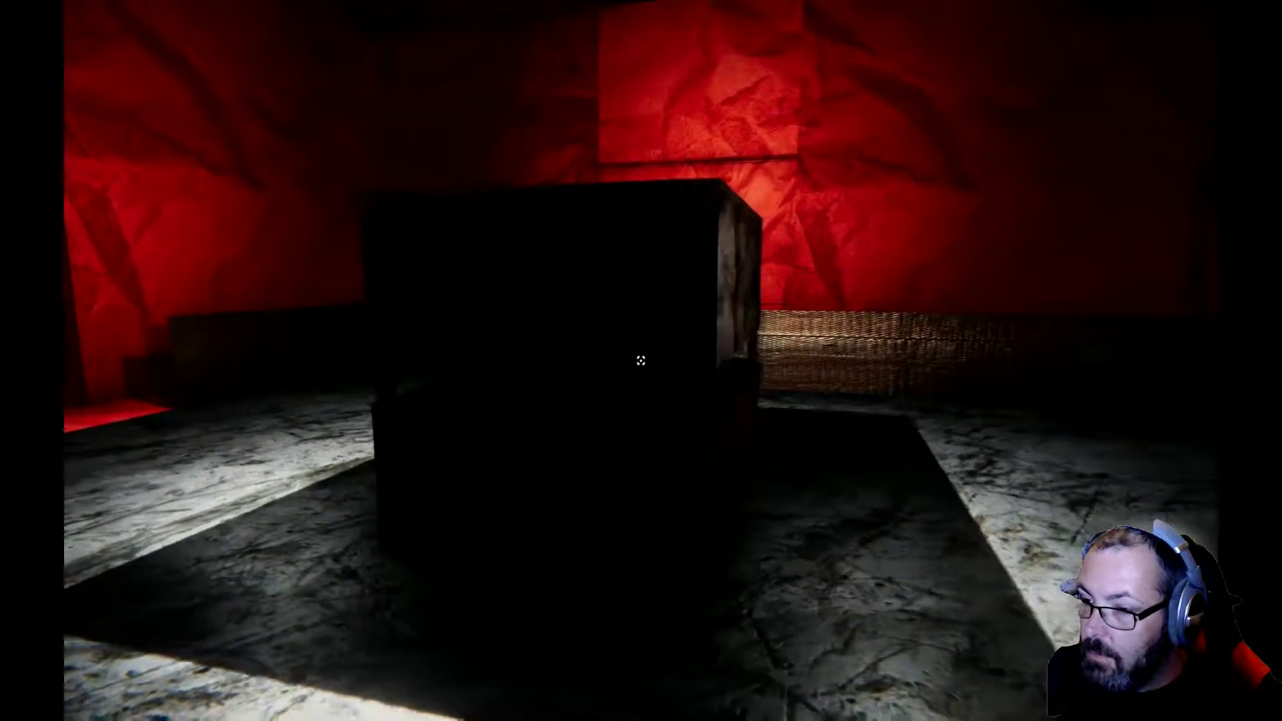
{"action": "key", "text": "a"}
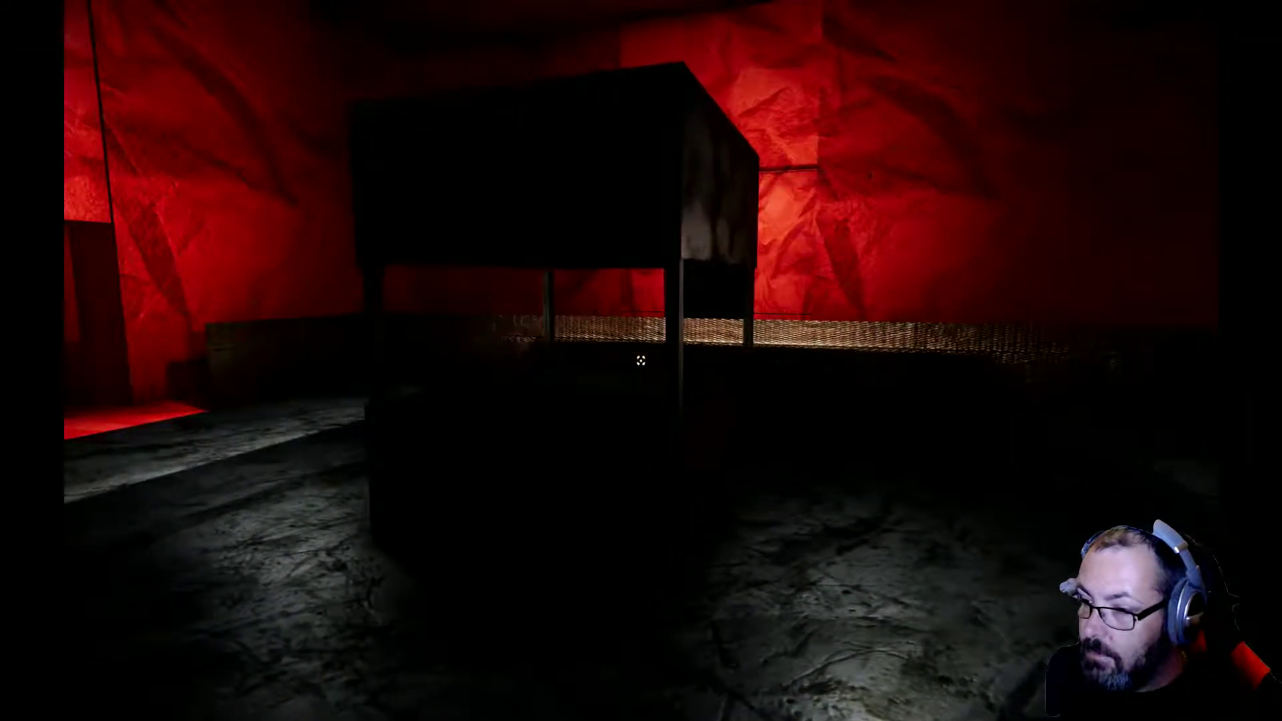
{"action": "key", "text": "a"}
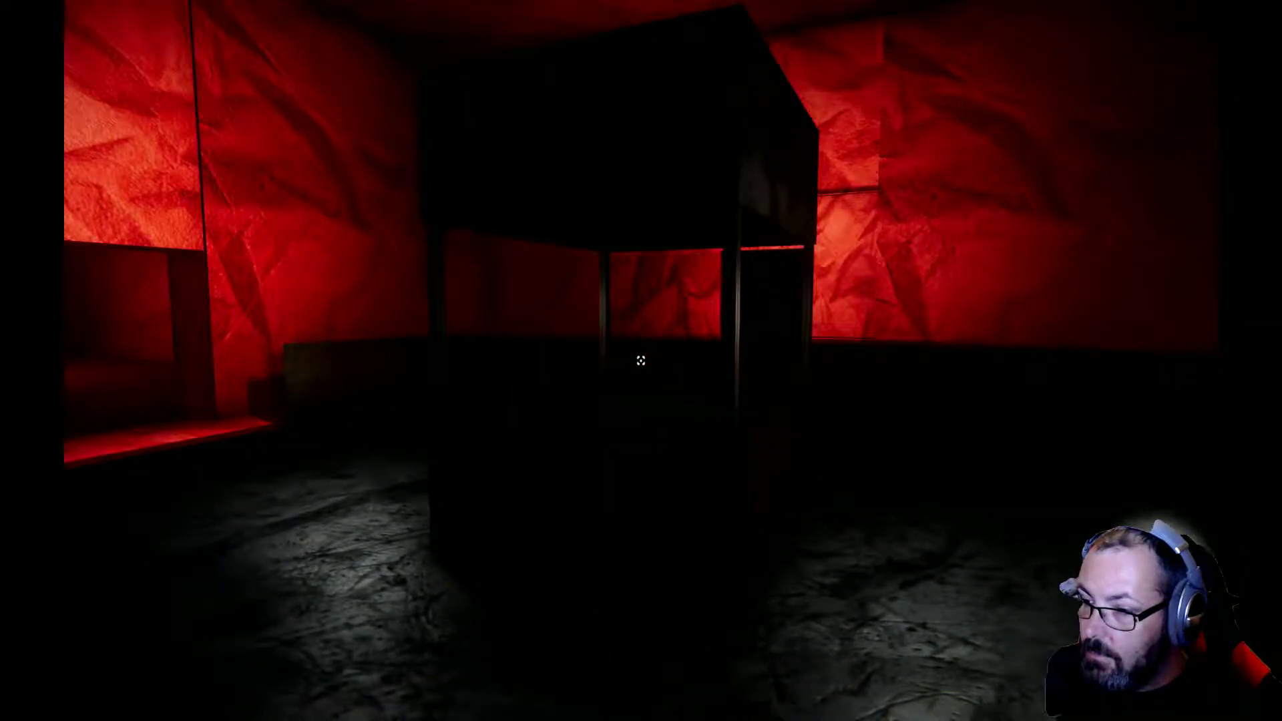
Step: Examine the empty jar in the dark box, then enter the red computer room
{"action": "key", "text": "w"}
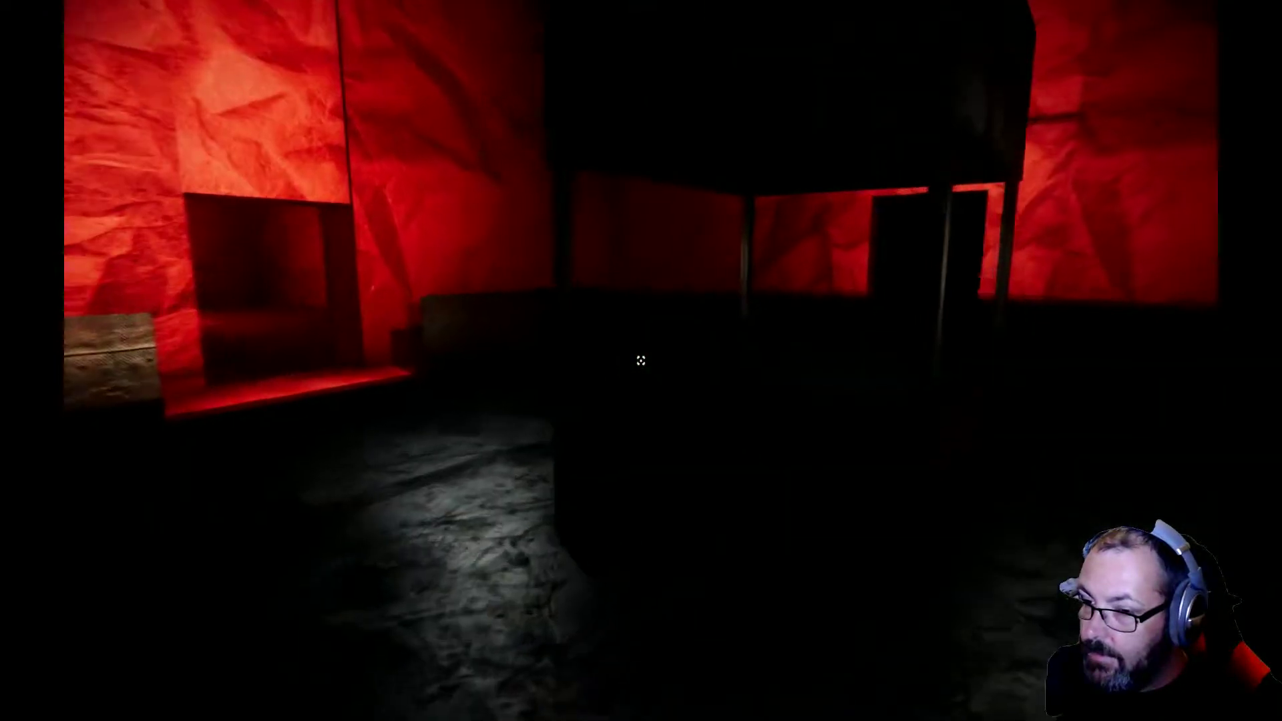
{"action": "key", "text": "w"}
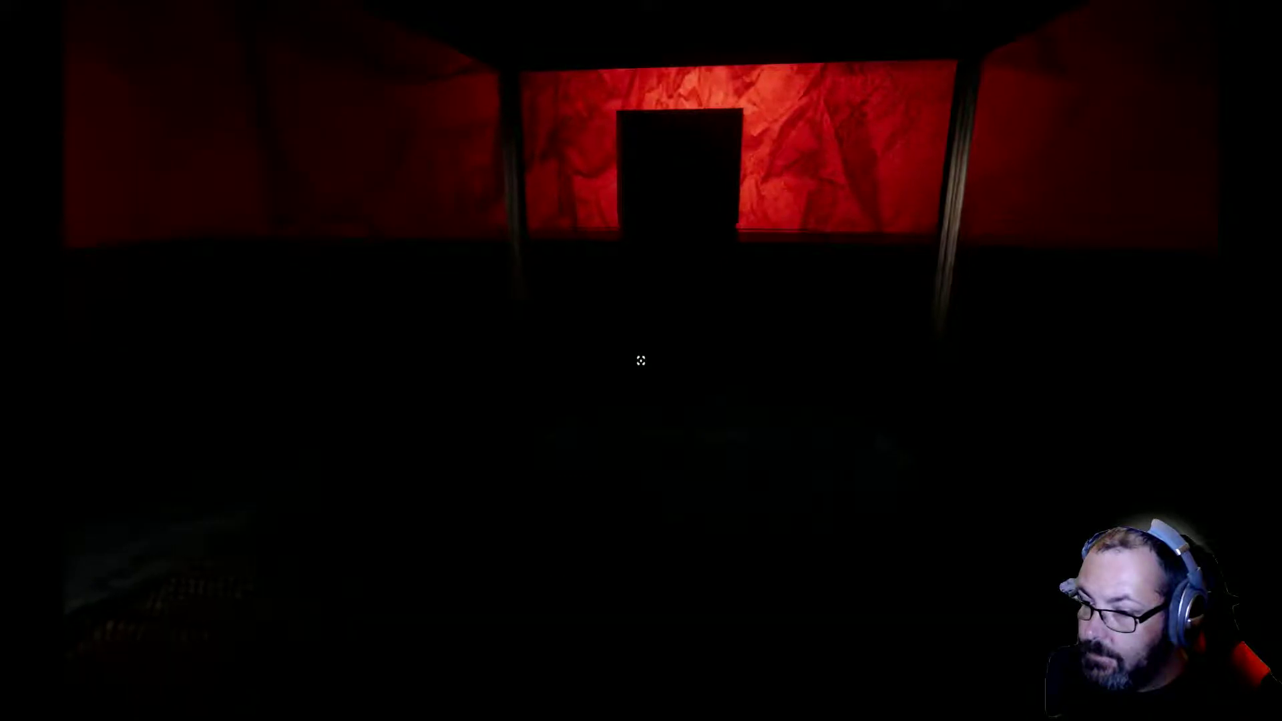
{"action": "key", "text": "w"}
{"action": "key", "text": "s"}
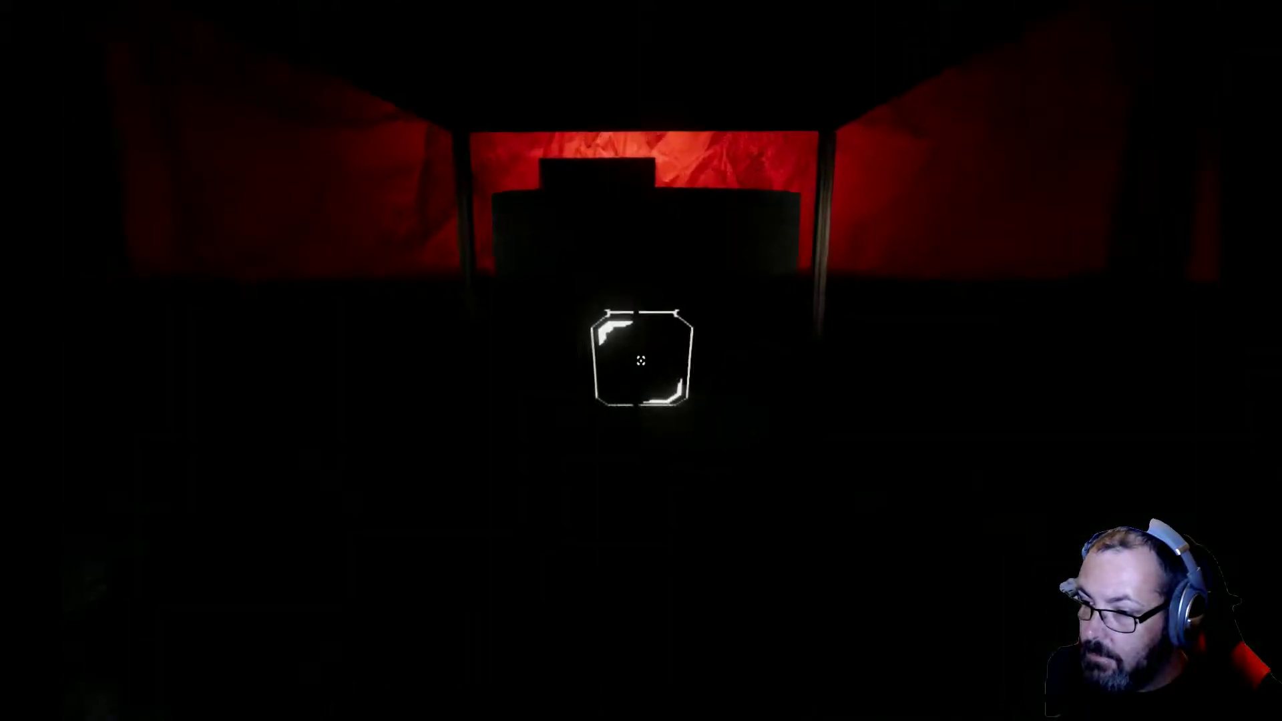
{"action": "key", "text": "w"}
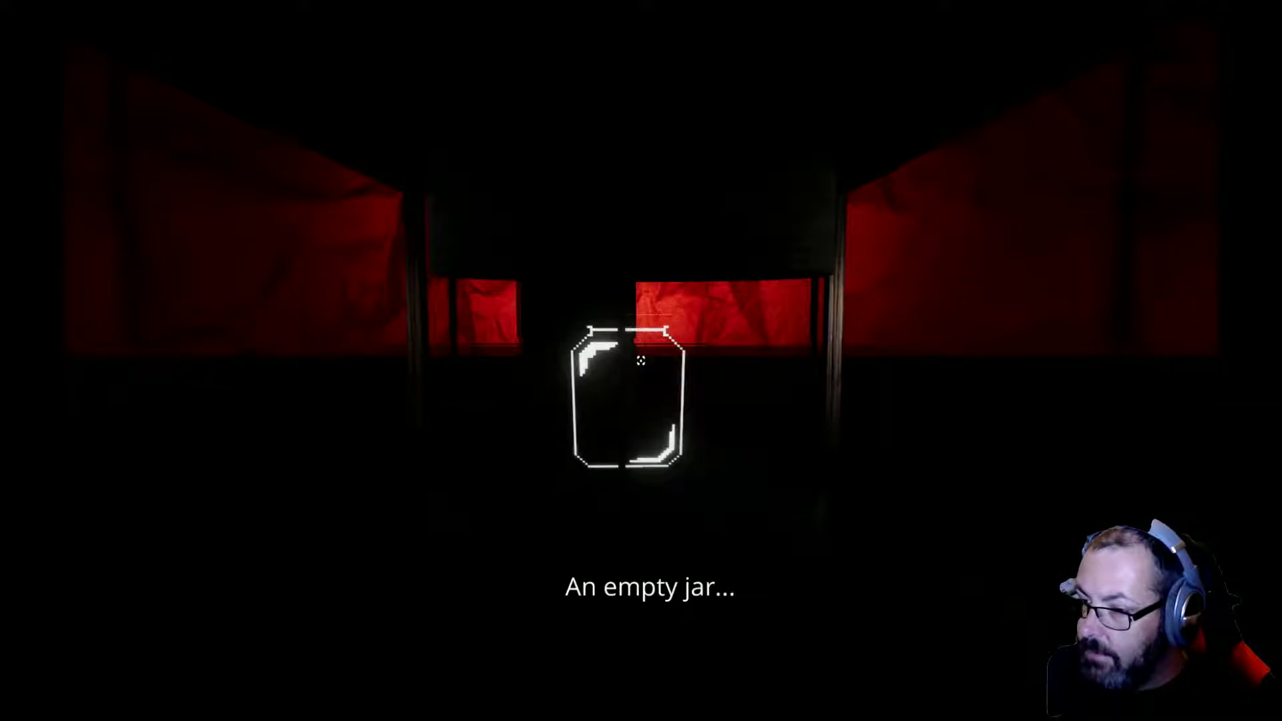
{"action": "key", "text": "Escape"}
{"action": "key", "text": "w"}
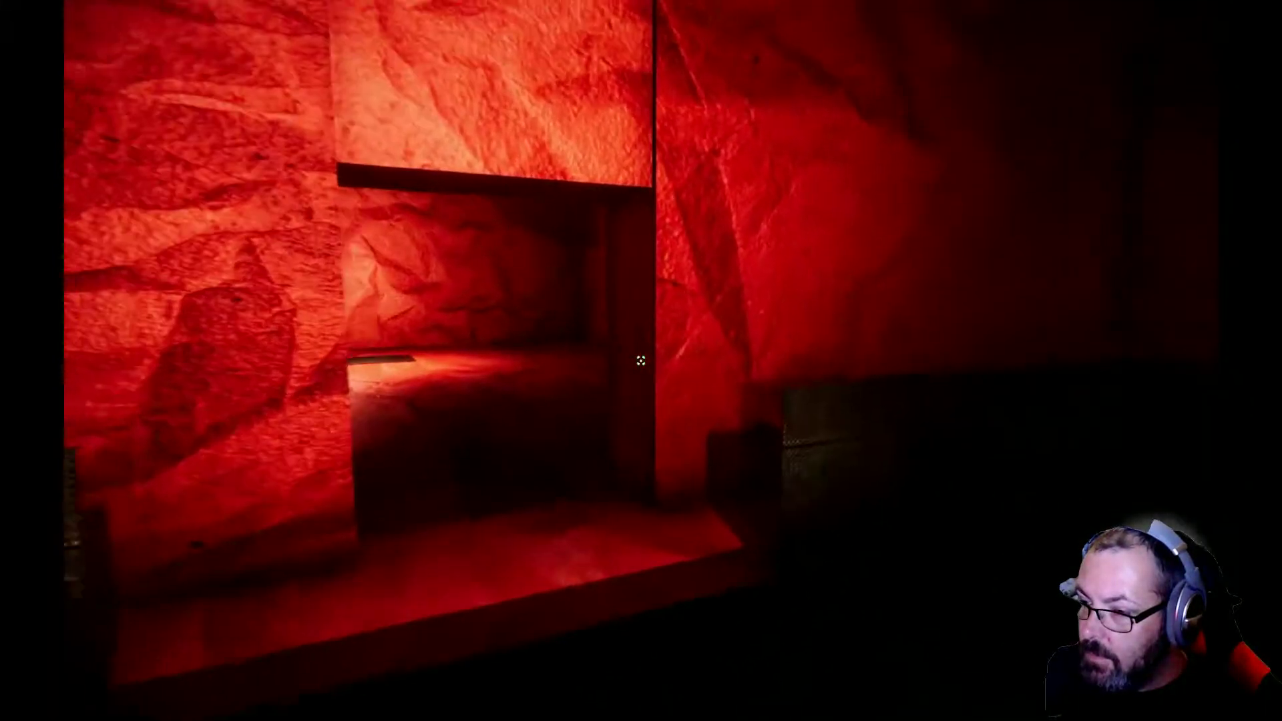
{"action": "key", "text": "w"}
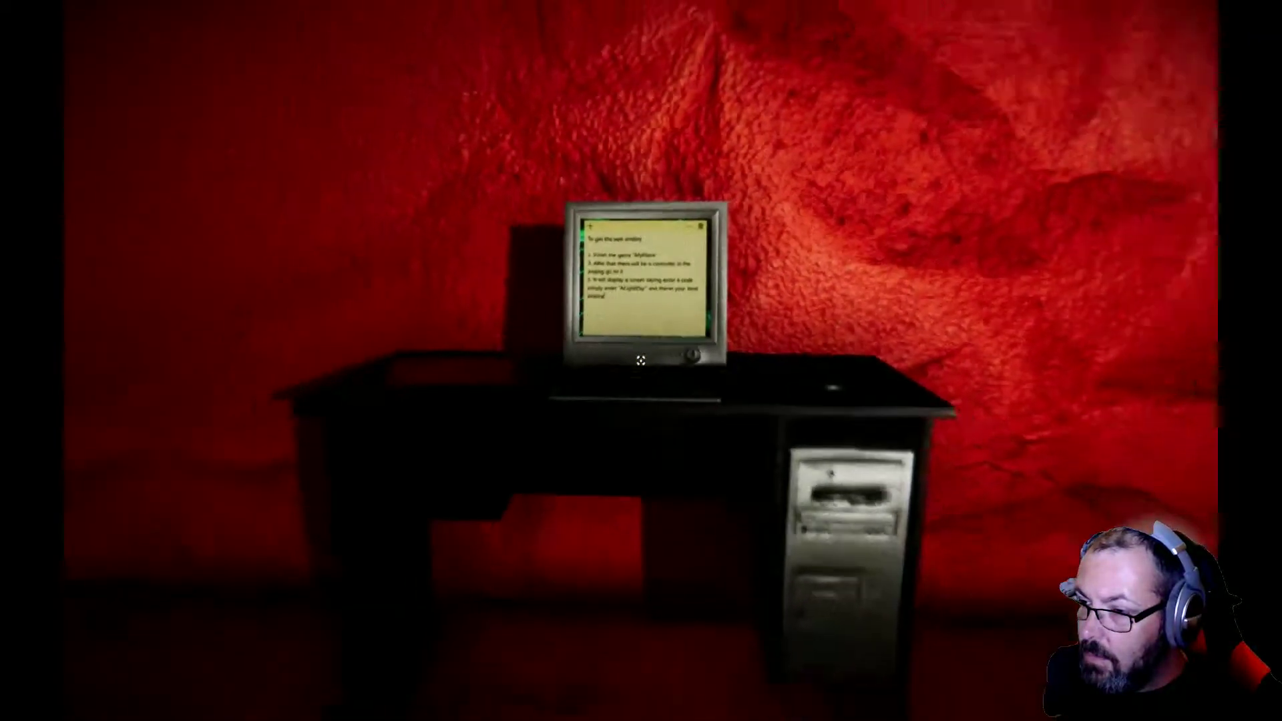
{"action": "key", "text": "w"}
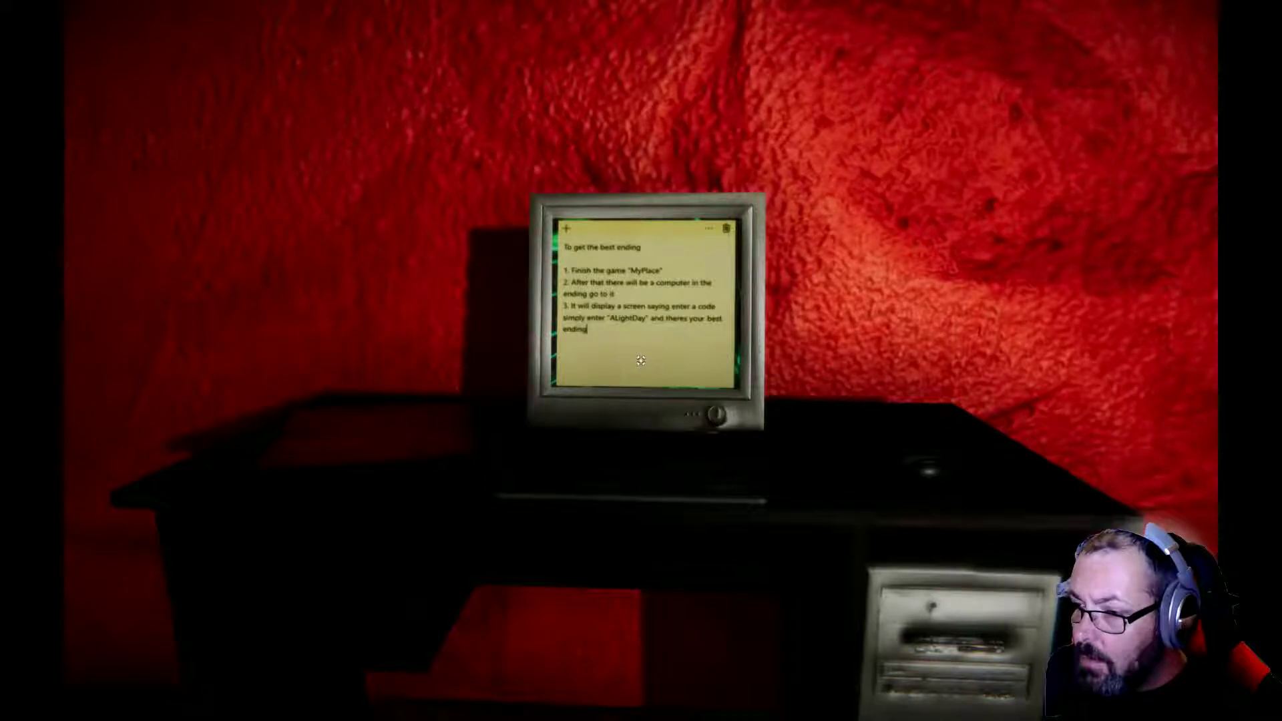
Step: Step up to the desk monitor and read its note about the best-ending code
{"action": "key", "text": "s"}
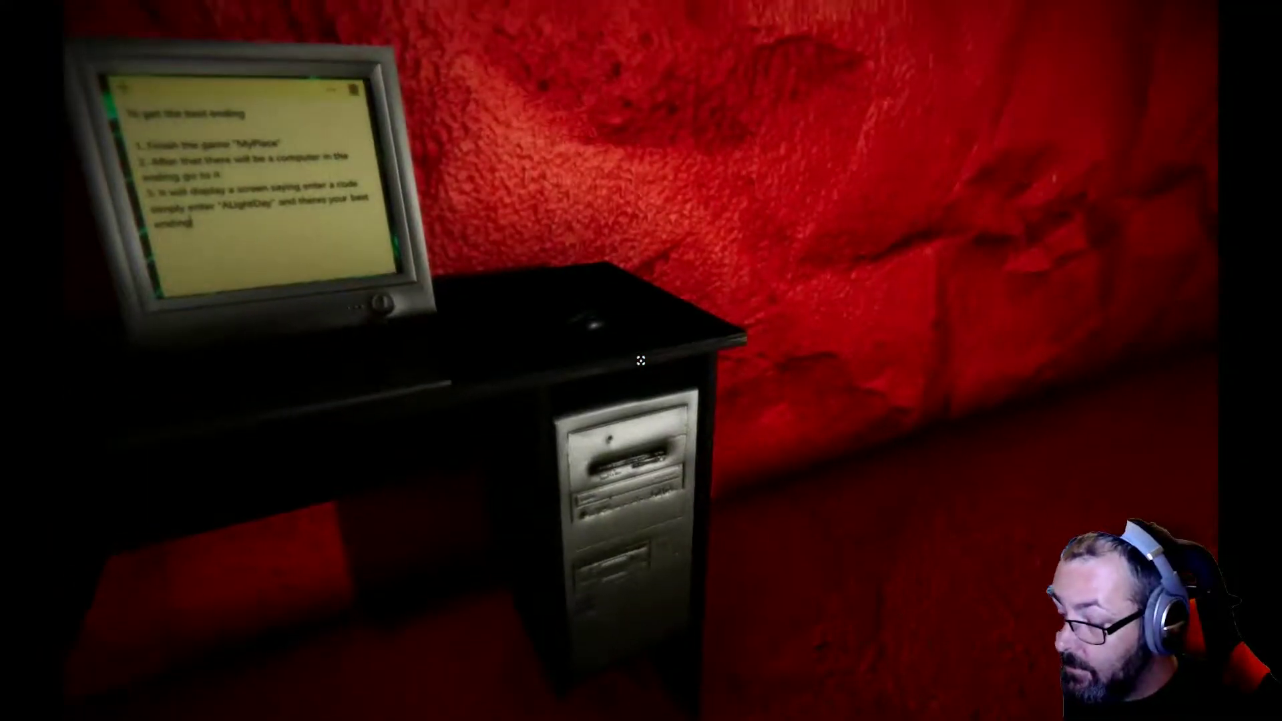
Step: Go past the trapdoor through the red doorway and search the dim walls, finding the live sunflower
{"action": "key", "text": "w"}
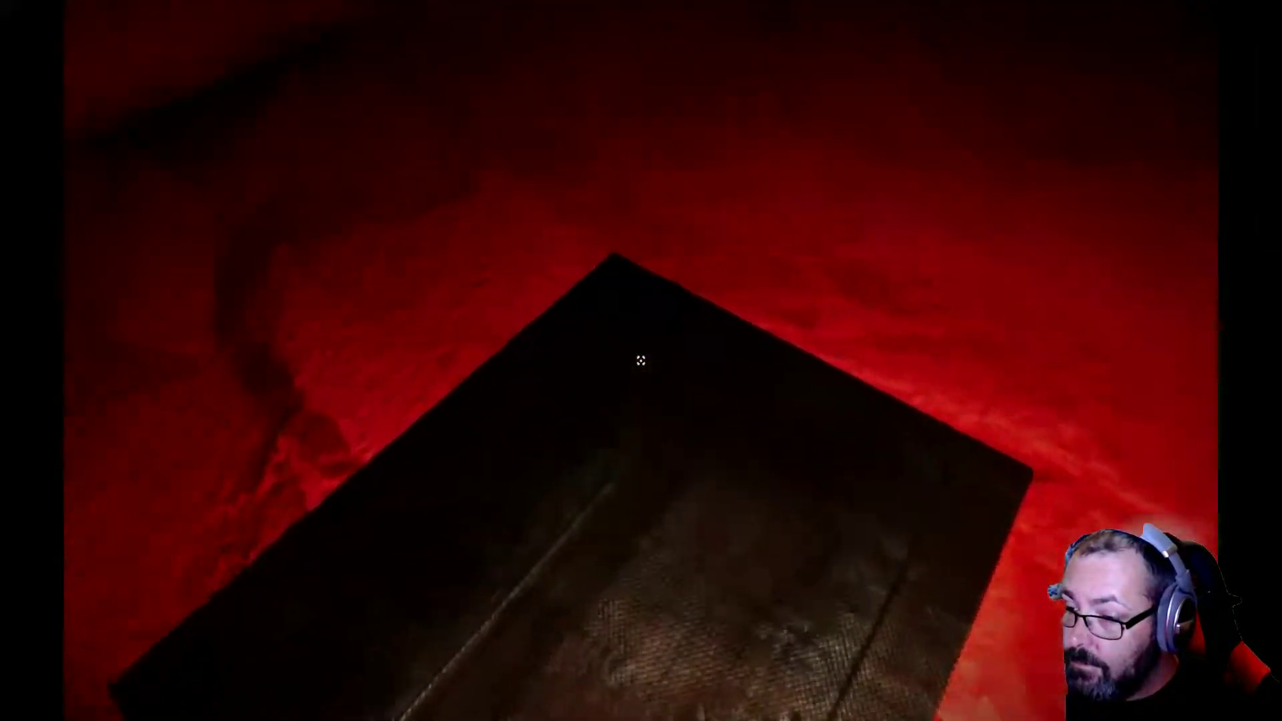
{"action": "key", "text": "w"}
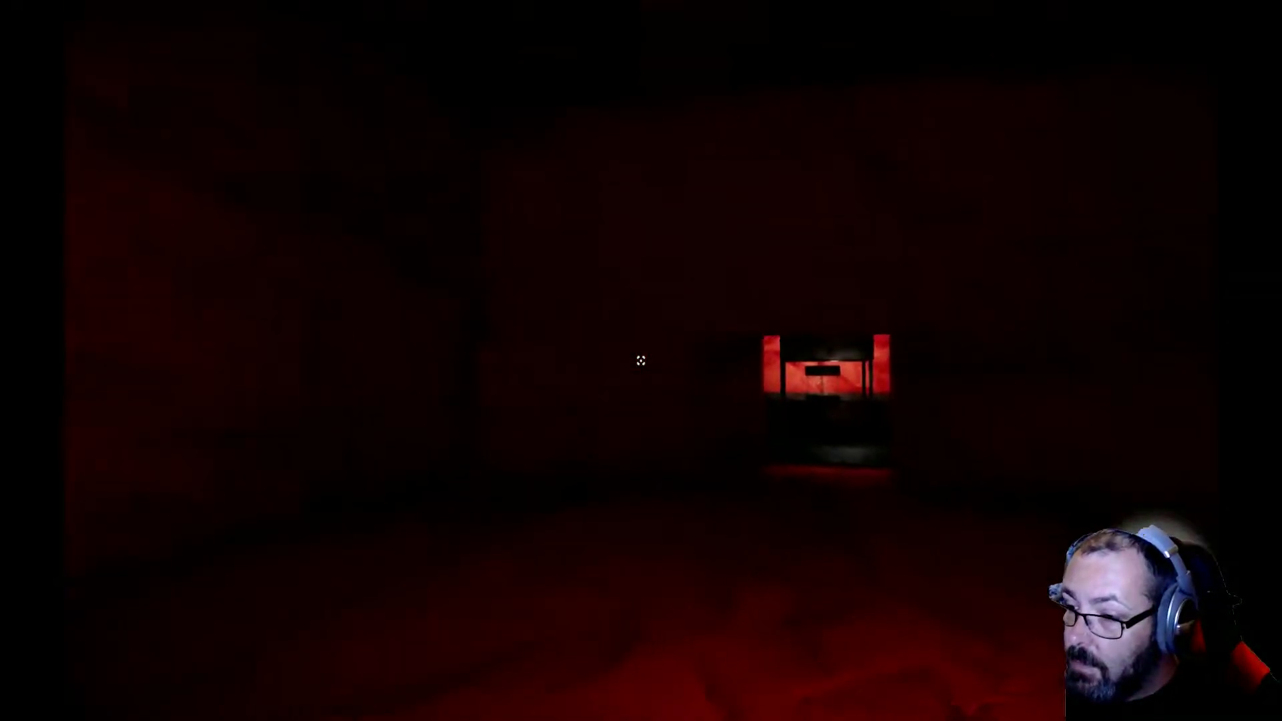
{"action": "key", "text": "w"}
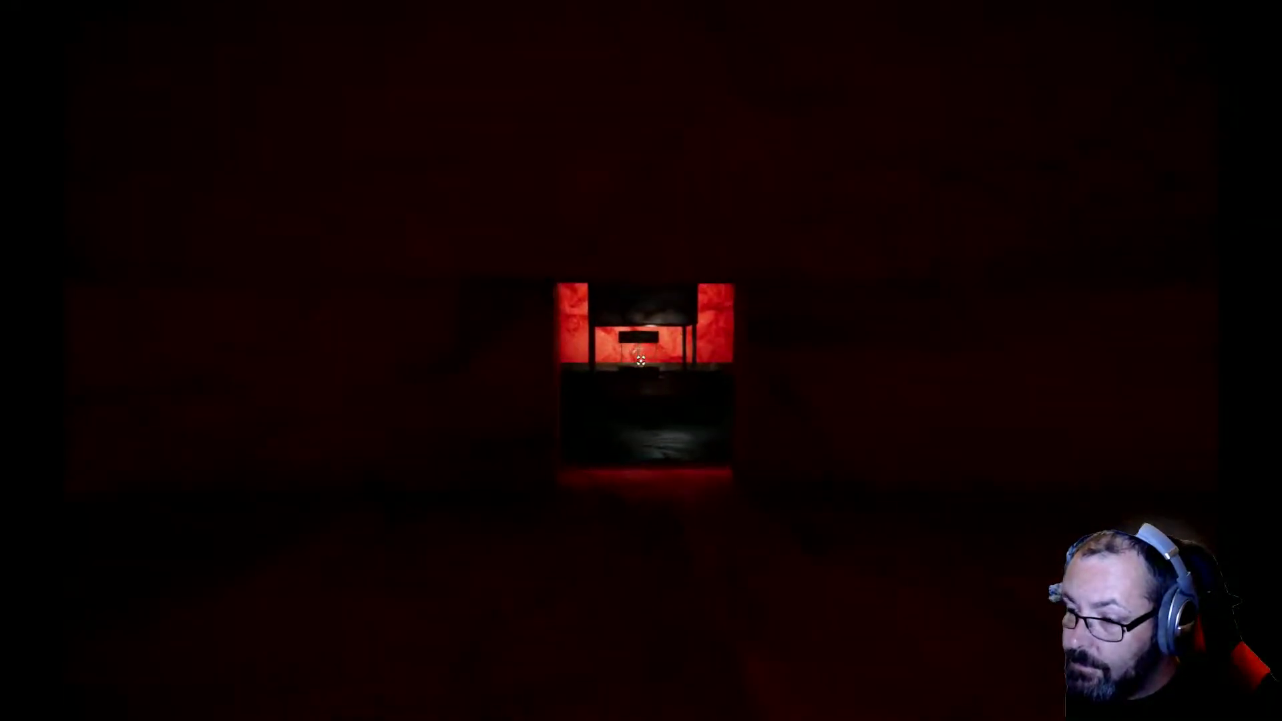
{"action": "key", "text": "w"}
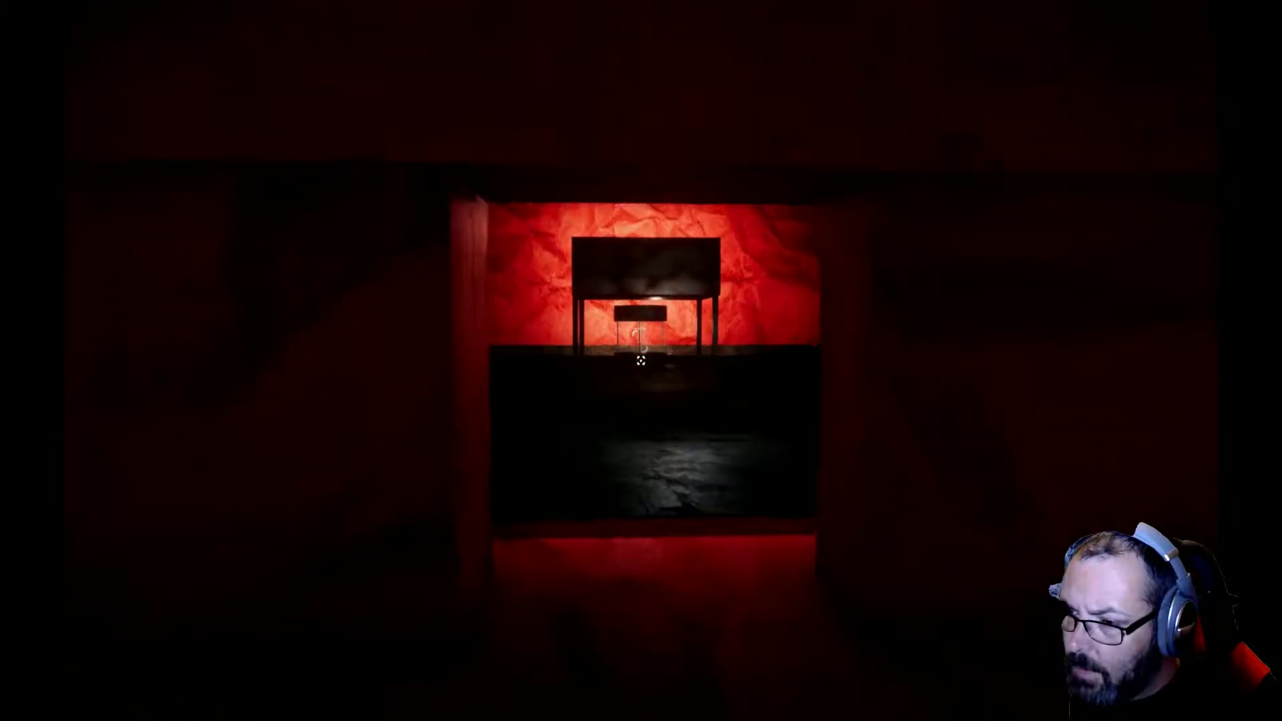
{"action": "key", "text": "w"}
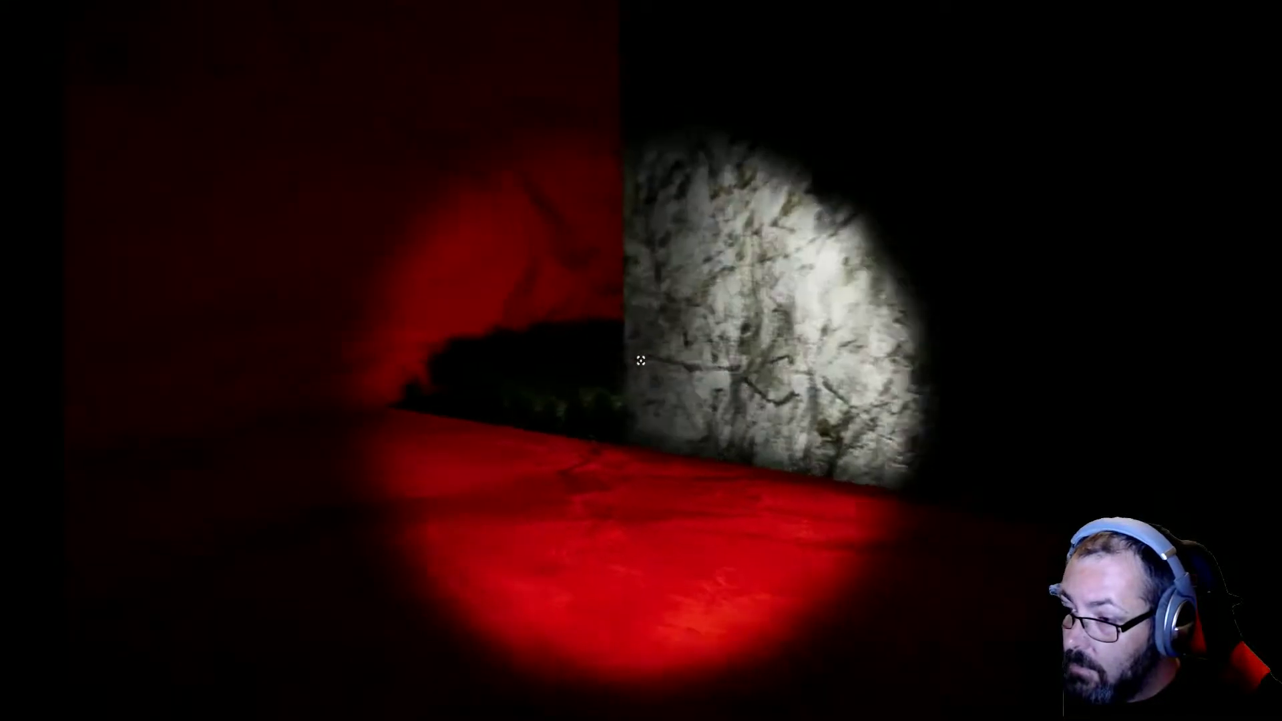
{"action": "key", "text": "w"}
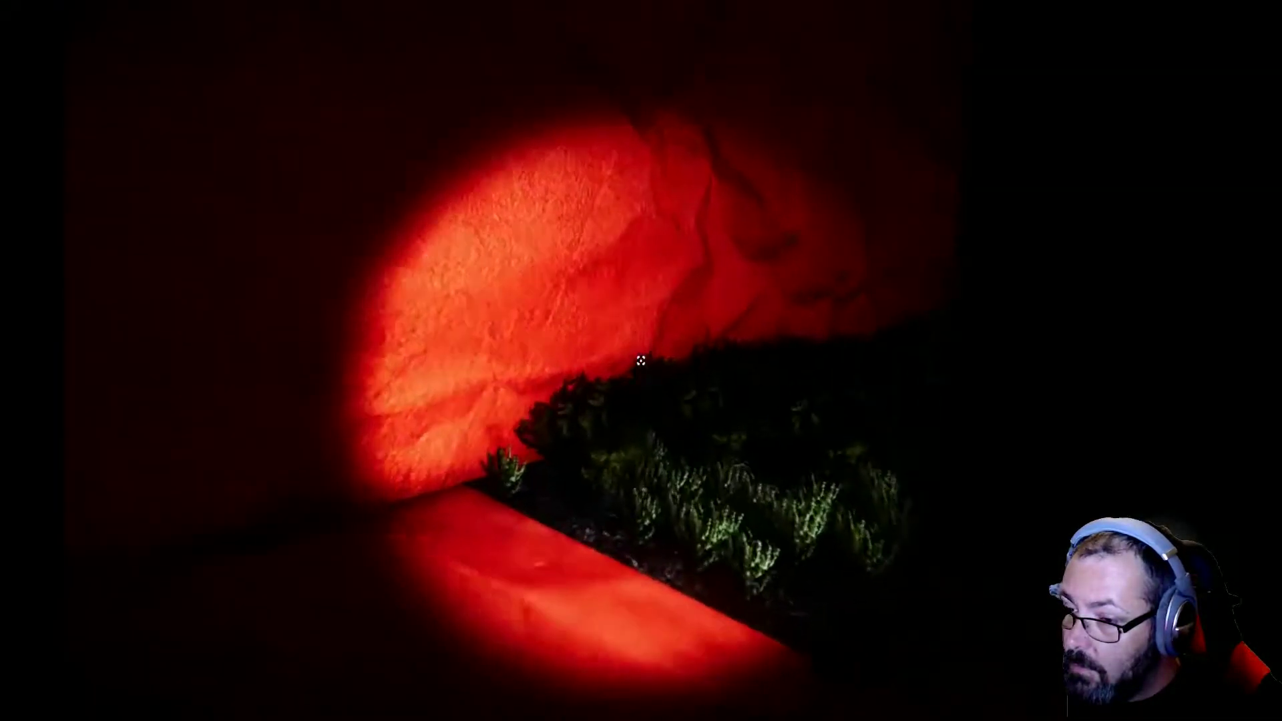
{"action": "key", "text": "w"}
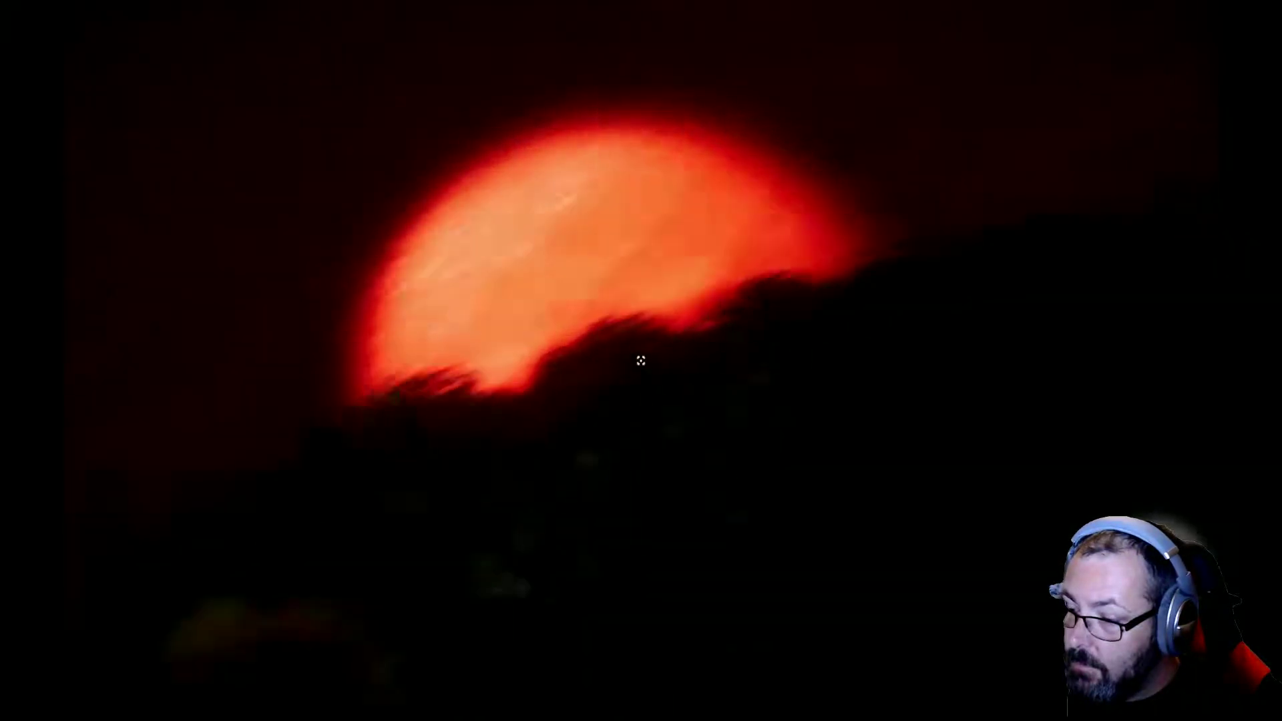
{"action": "key", "text": "w"}
{"action": "key", "text": "w"}
{"action": "key", "text": "w"}
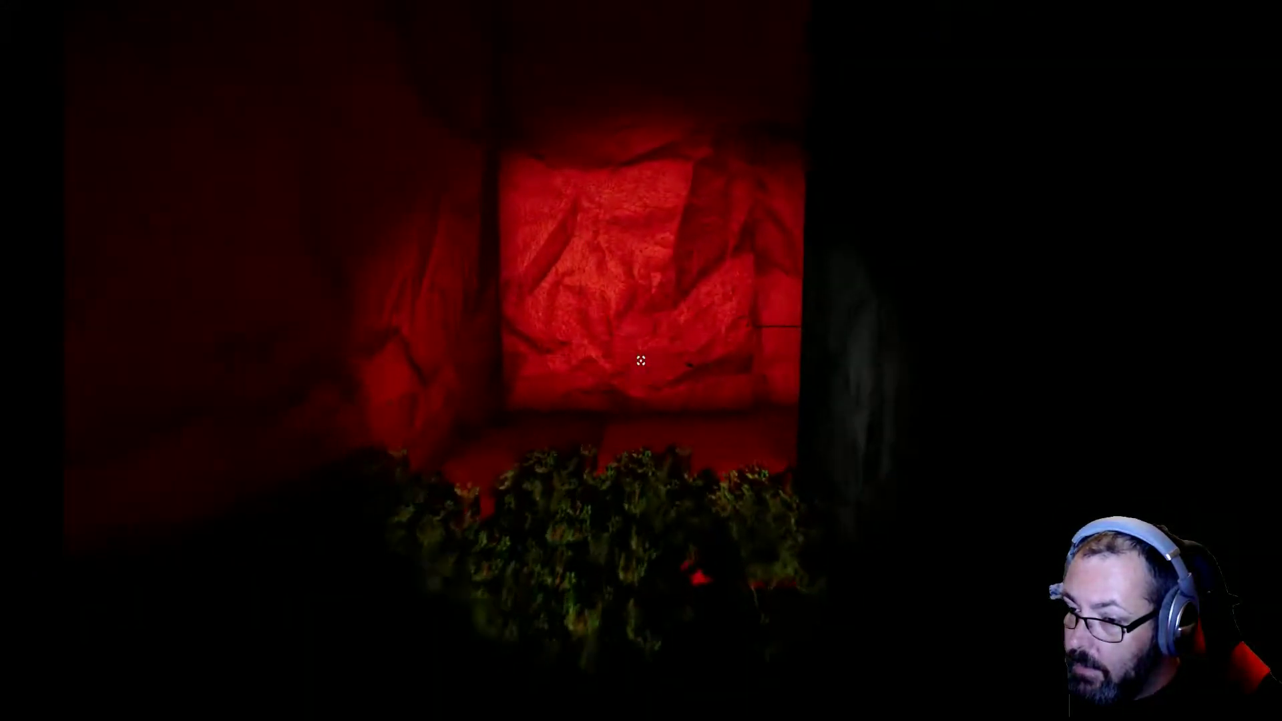
{"action": "key", "text": "w"}
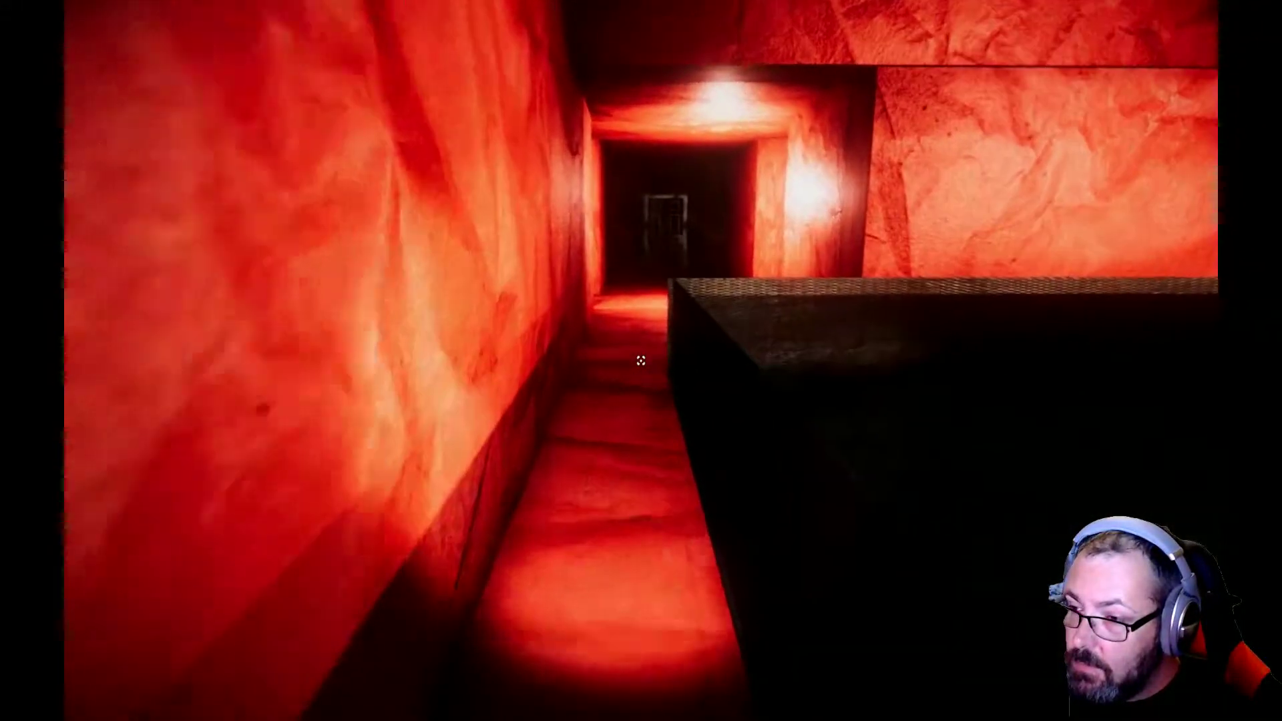
Step: Walk down the red corridor and across the shelf room, past the pillar, to the door
{"action": "key", "text": "w"}
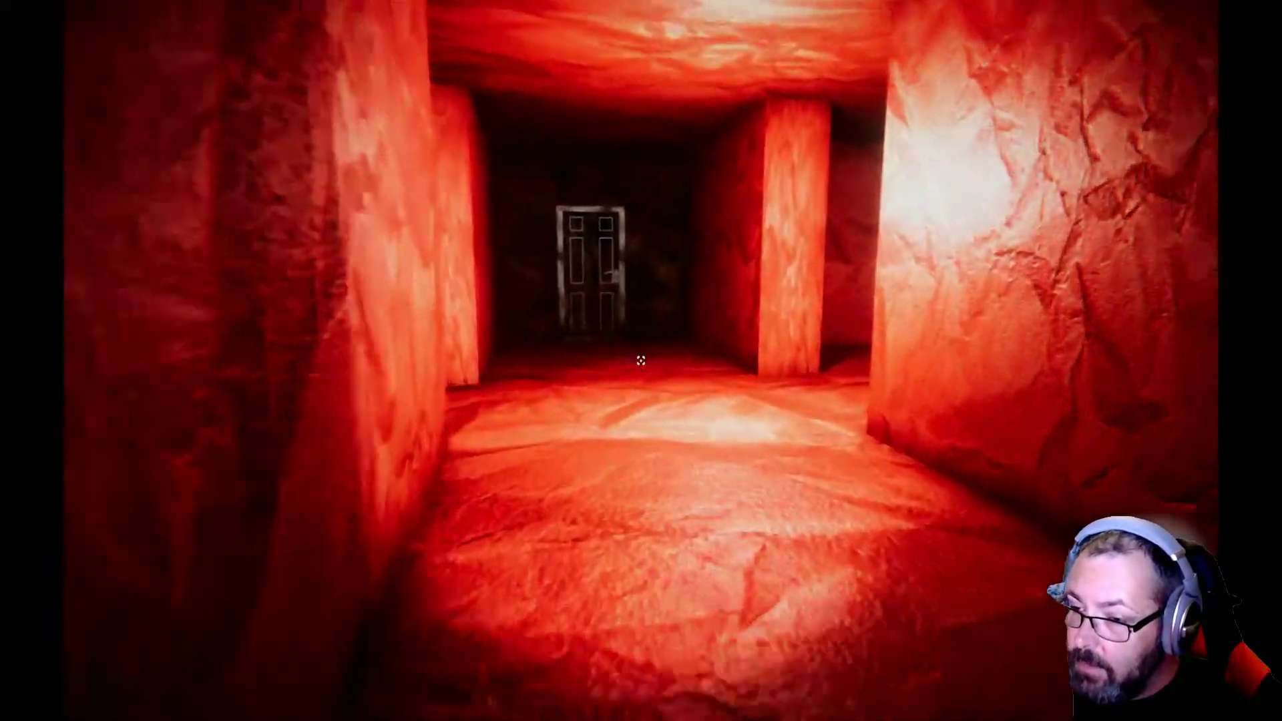
{"action": "key", "text": "w"}
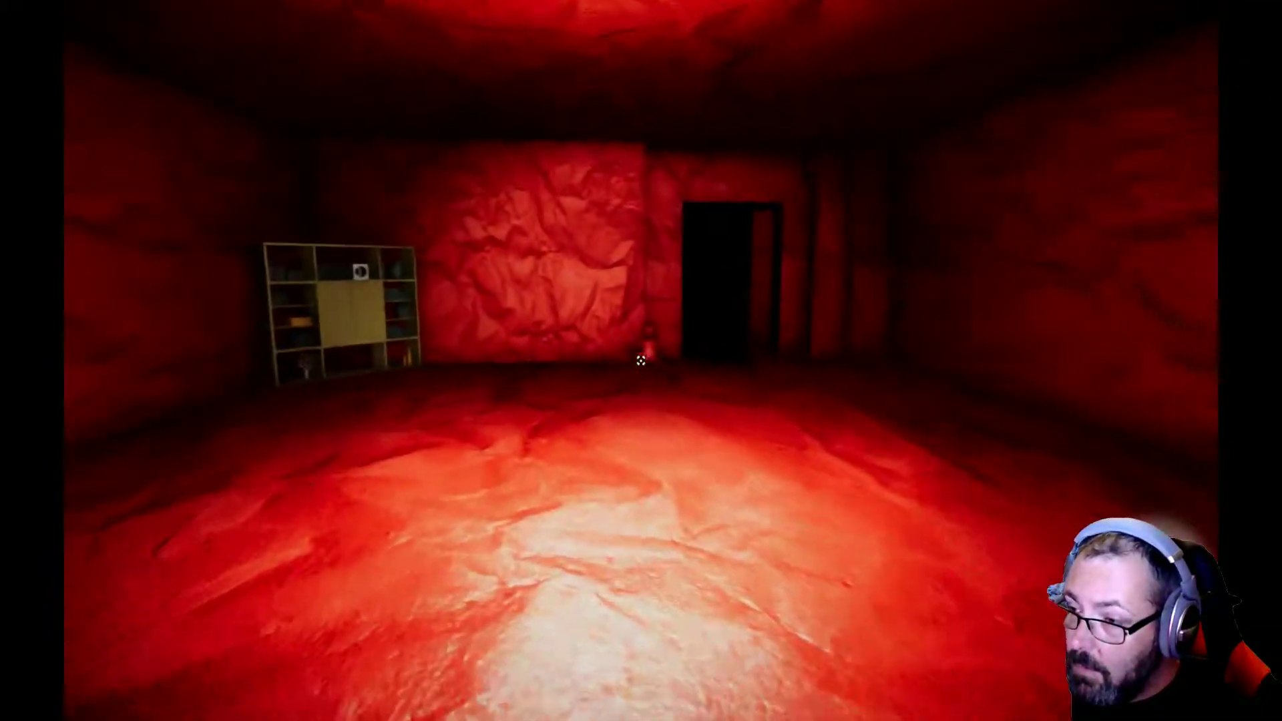
{"action": "key", "text": "w"}
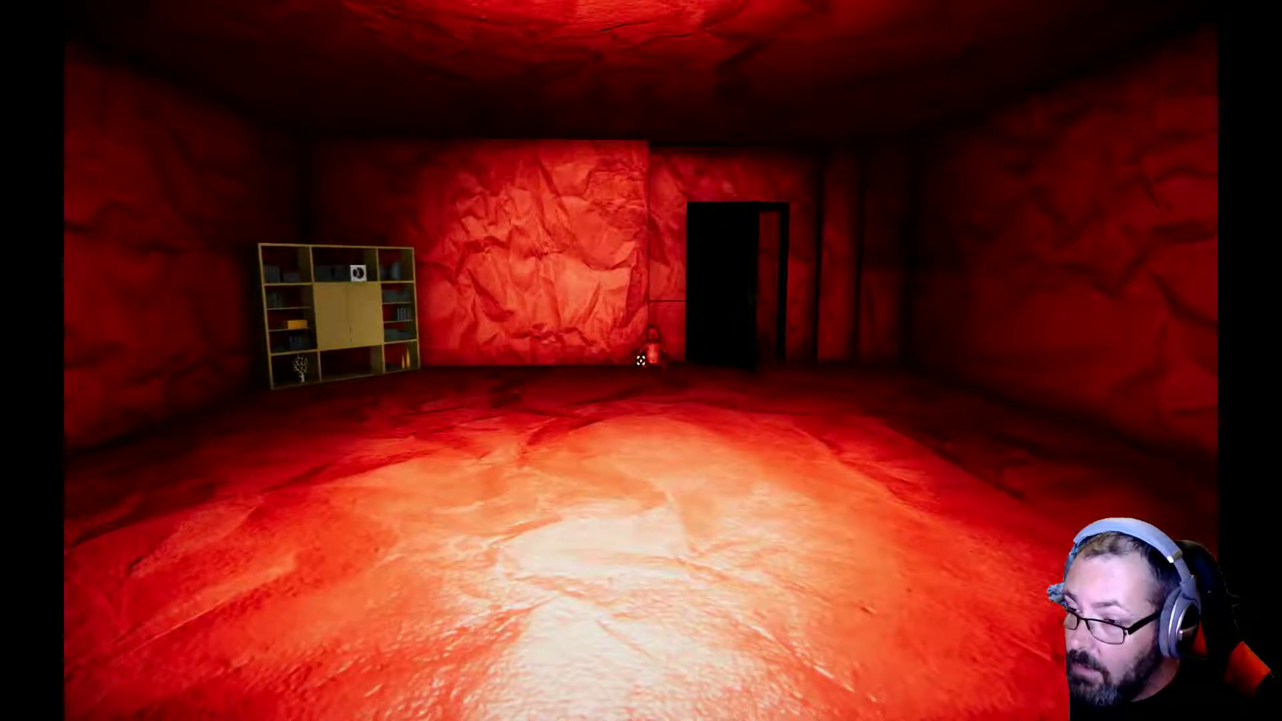
{"action": "key", "text": "w"}
{"action": "key", "text": "w"}
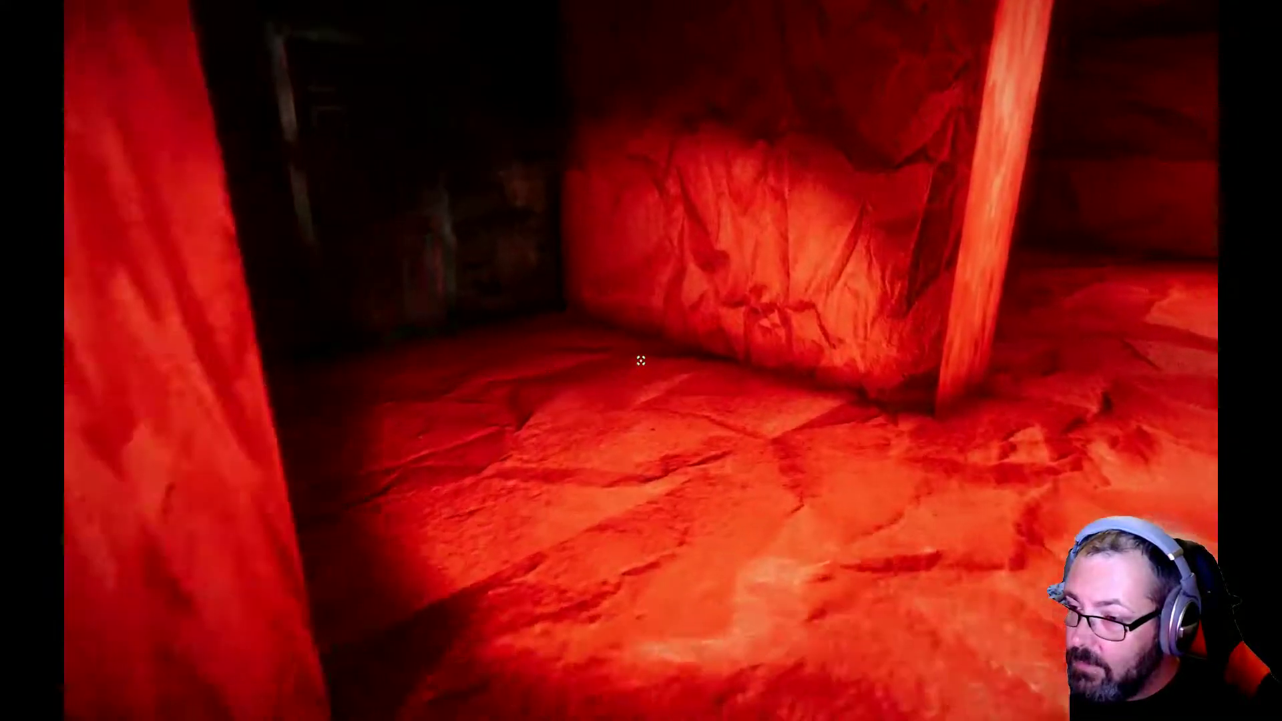
{"action": "key", "text": "w"}
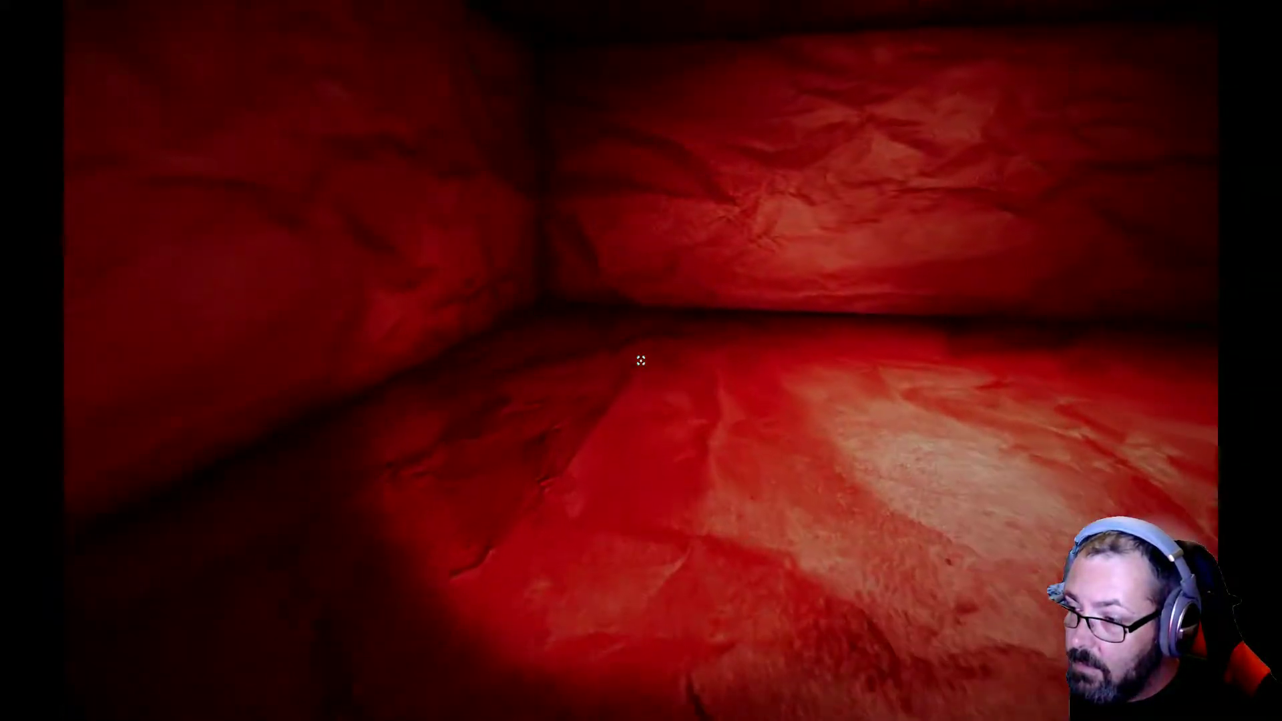
{"action": "key", "text": "w"}
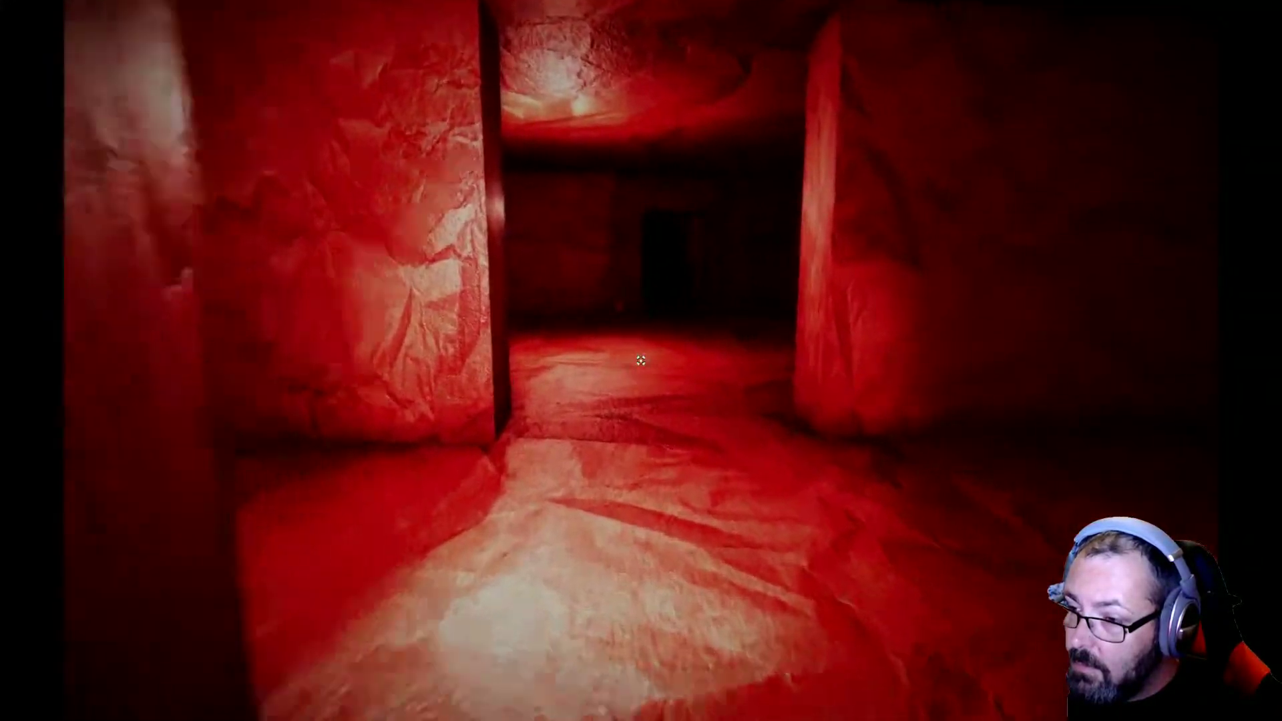
{"action": "key", "text": "w"}
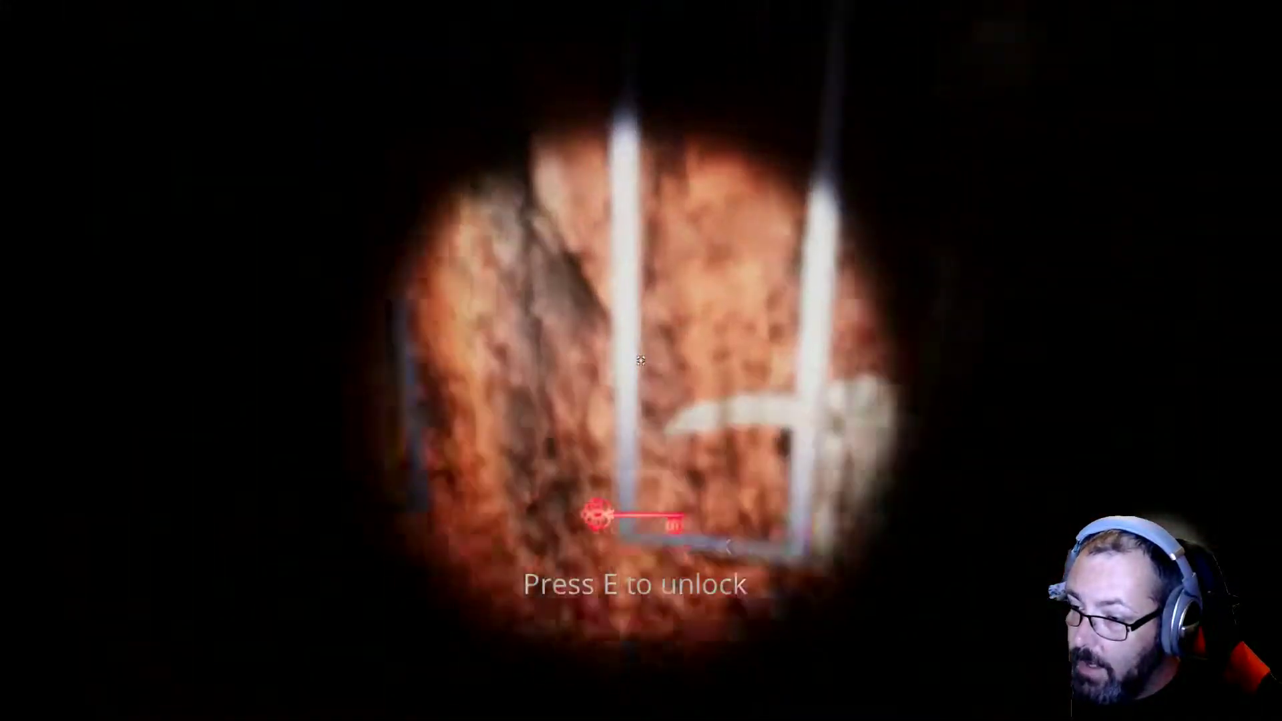
Step: Unlock the door with the red key and walk down the corridor toward the glowing orb
{"action": "key", "text": "e"}
{"action": "key", "text": "e"}
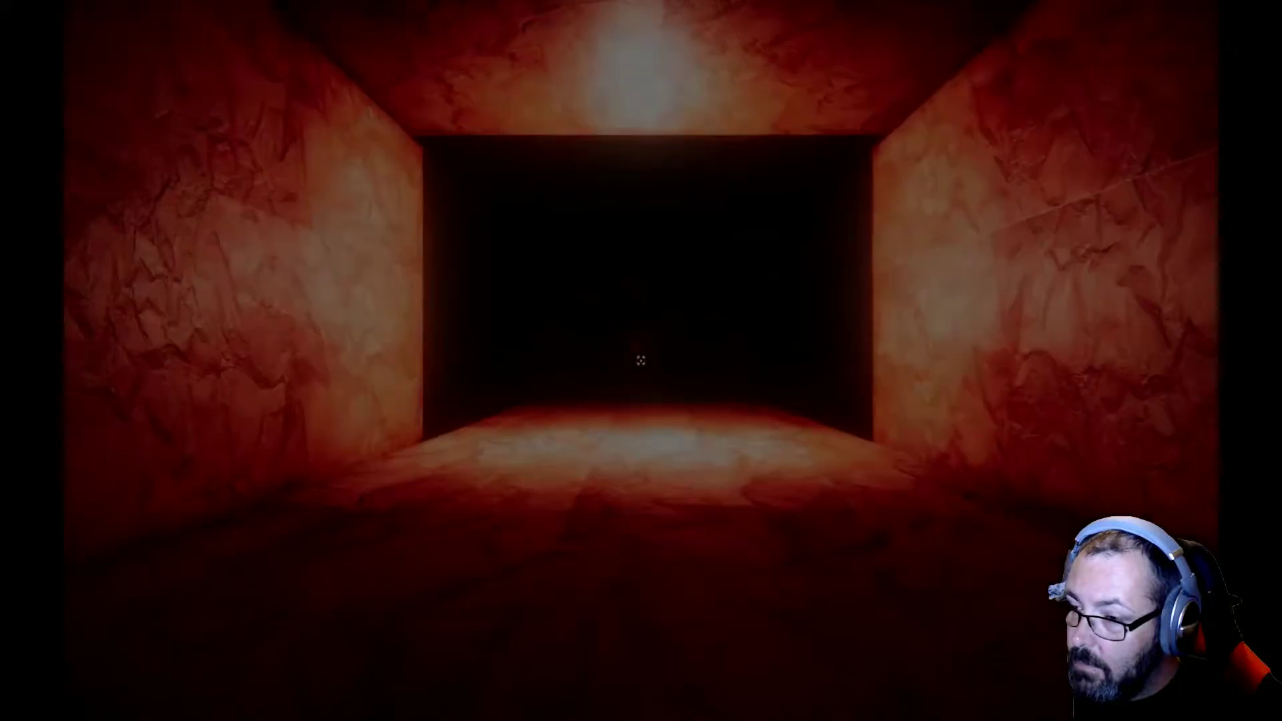
{"action": "key", "text": "w"}
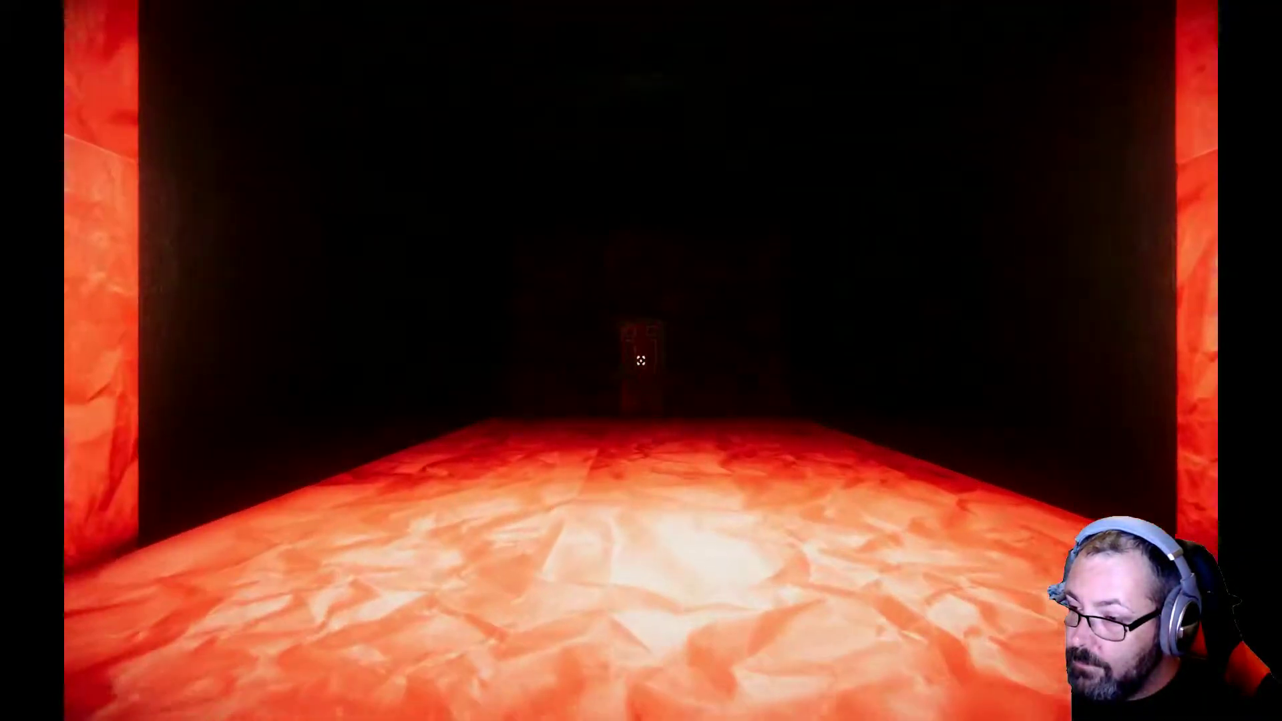
{"action": "key", "text": "w"}
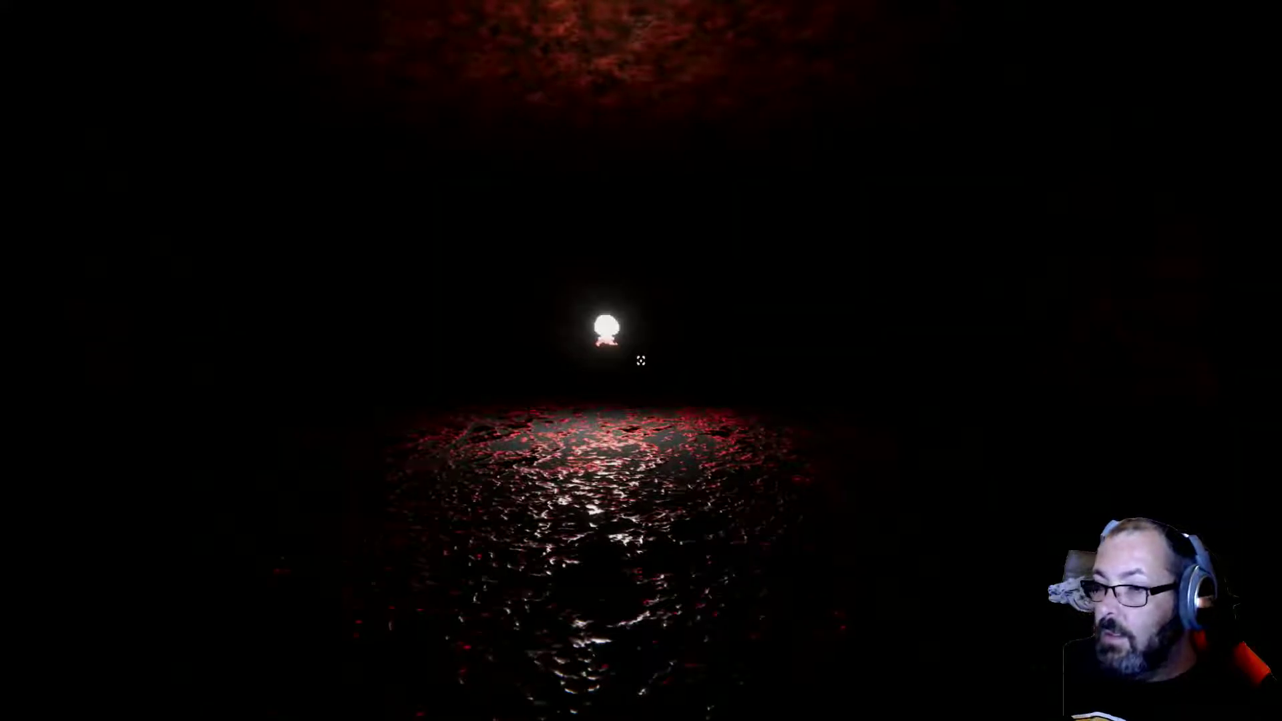
Step: Walk toward the glowing orb over the dark water until the Light Head health bar appears
{"action": "key", "text": "w"}
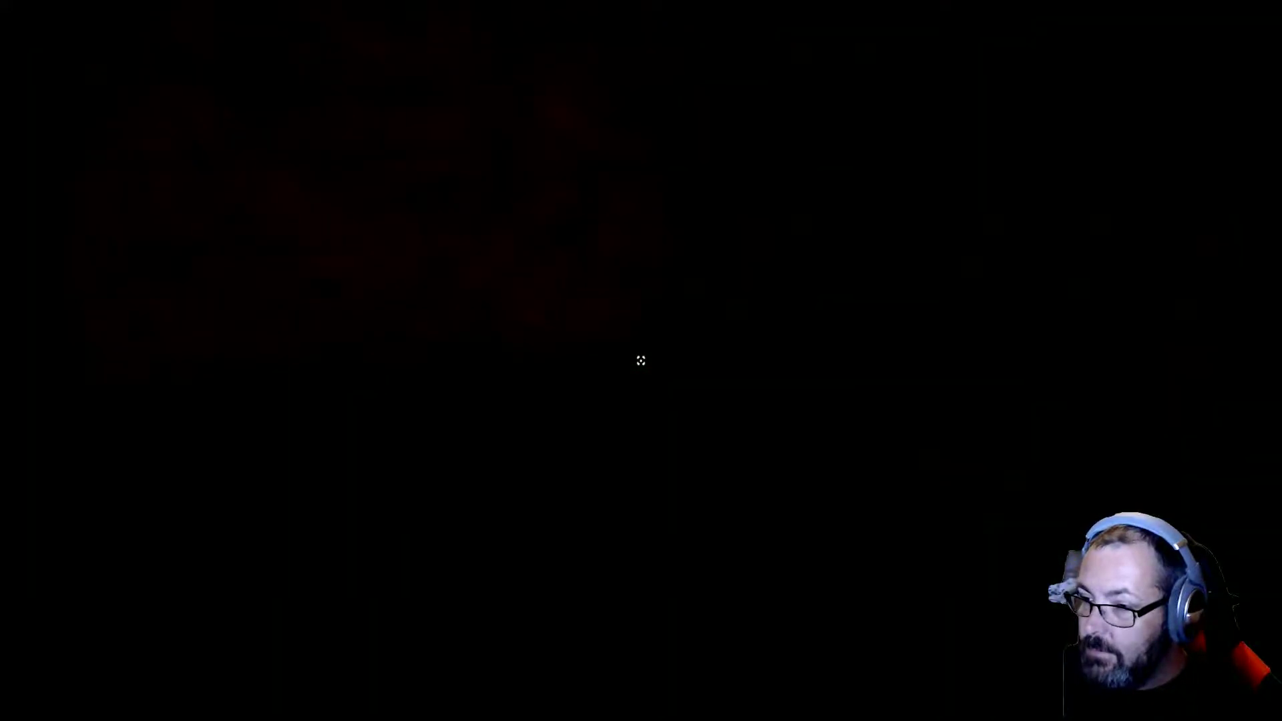
{"action": "key", "text": "w"}
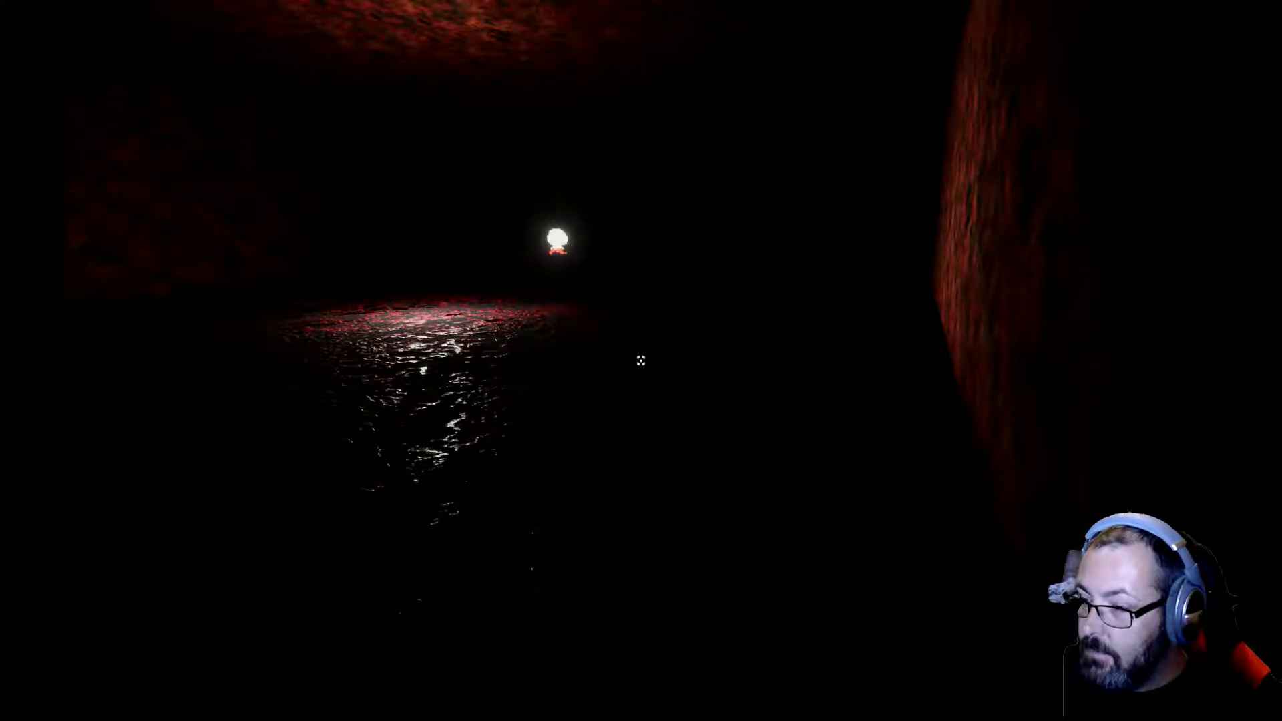
{"action": "key", "text": "w"}
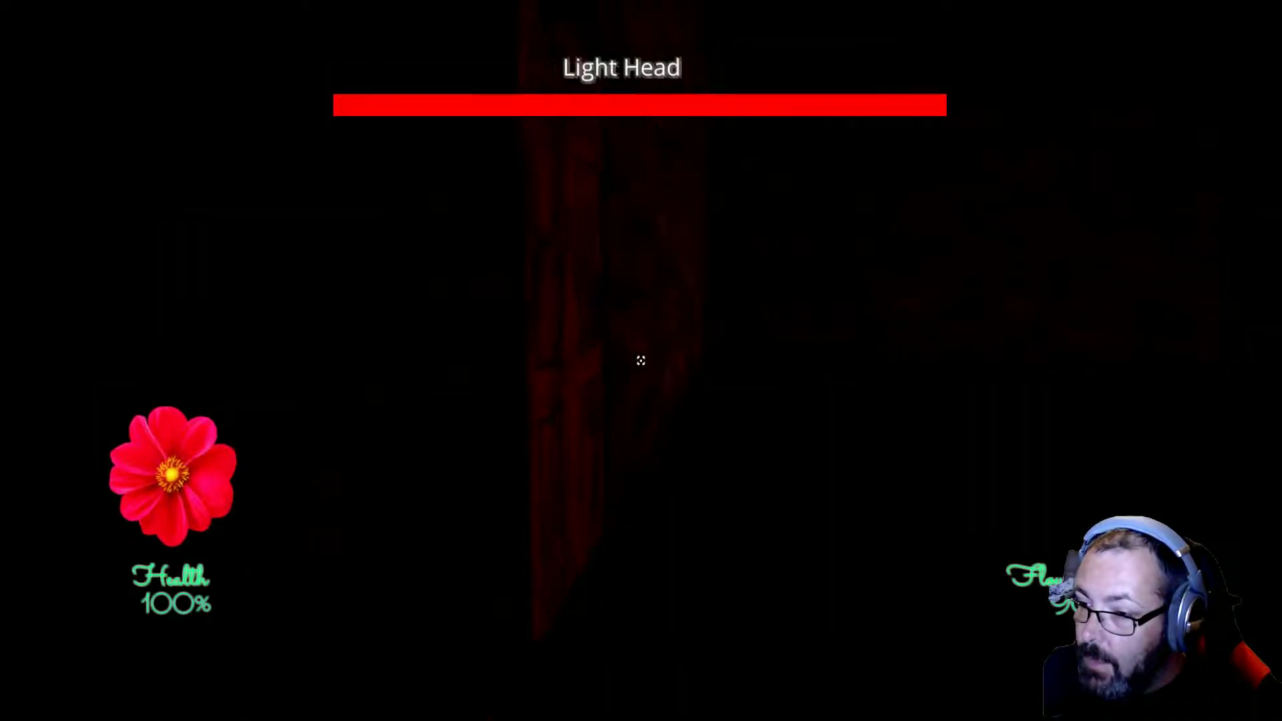
Step: Shake the flower at the Light Head until its health drops below a third
{"action": "key", "text": "f"}
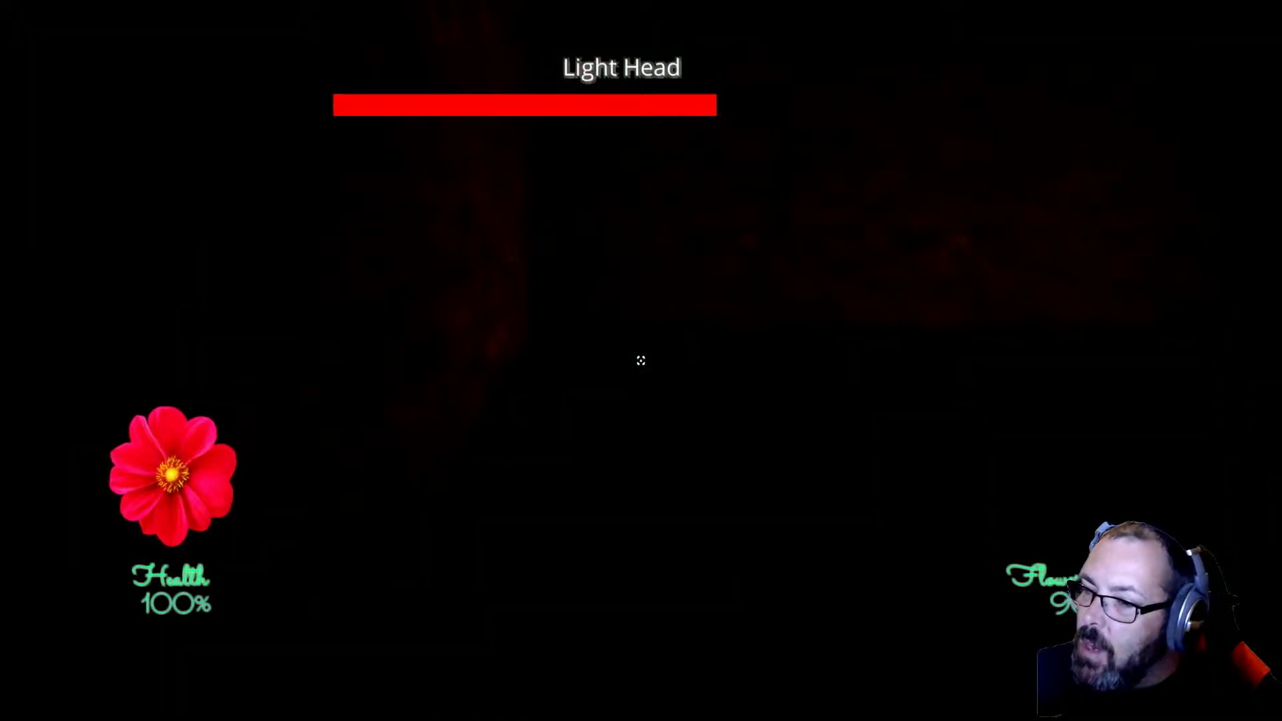
{"action": "key", "text": "f"}
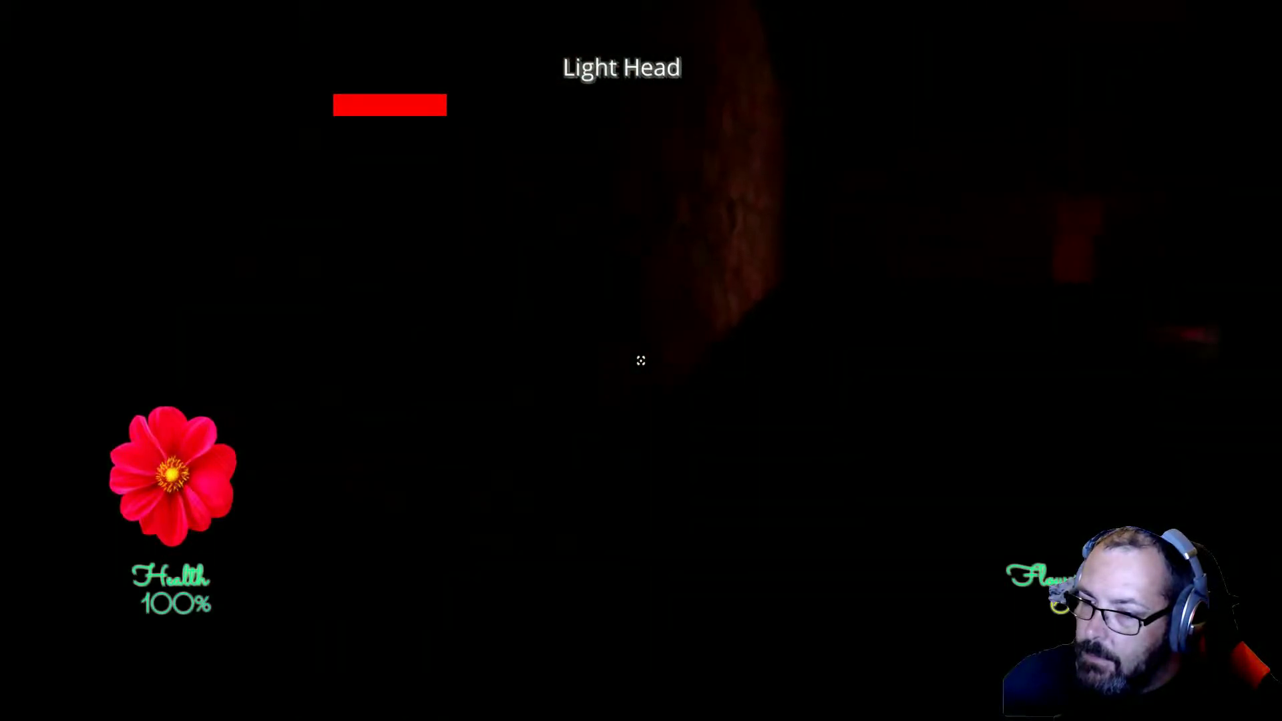
Step: Circle the Light Head past the red walls and pillars, then shake the flower to defeat it
{"action": "key", "text": "w"}
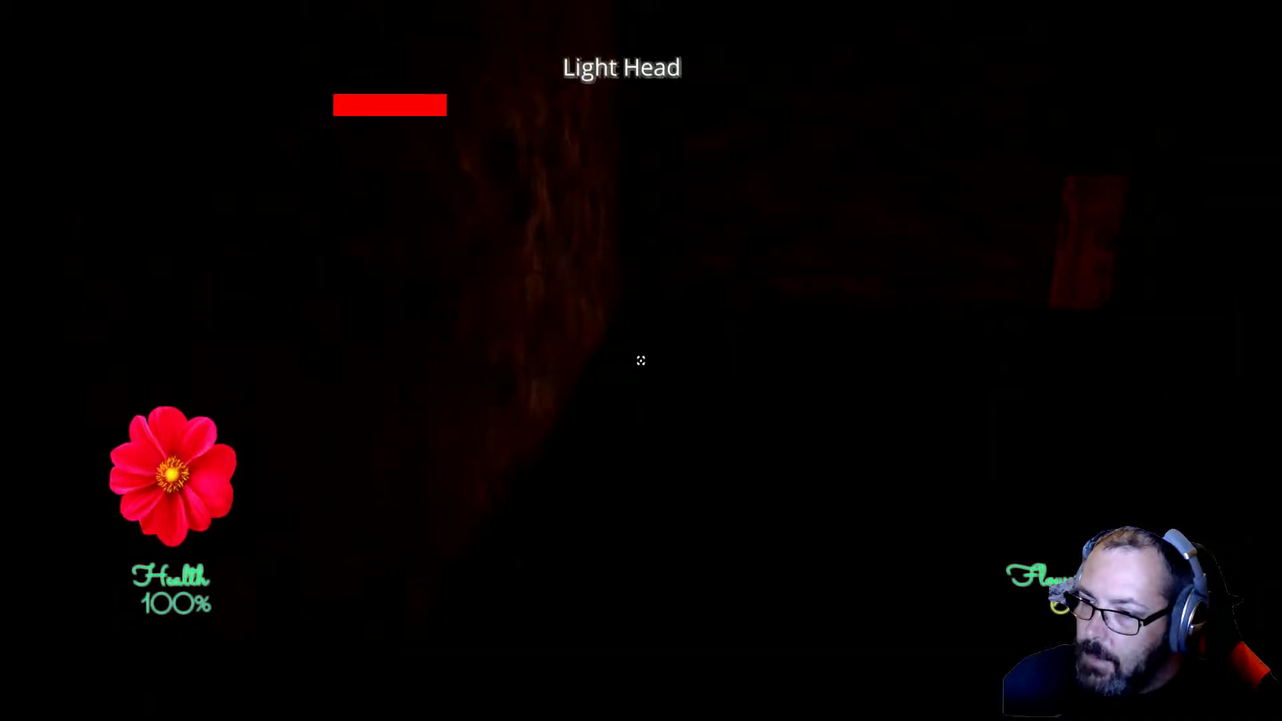
{"action": "key", "text": "w"}
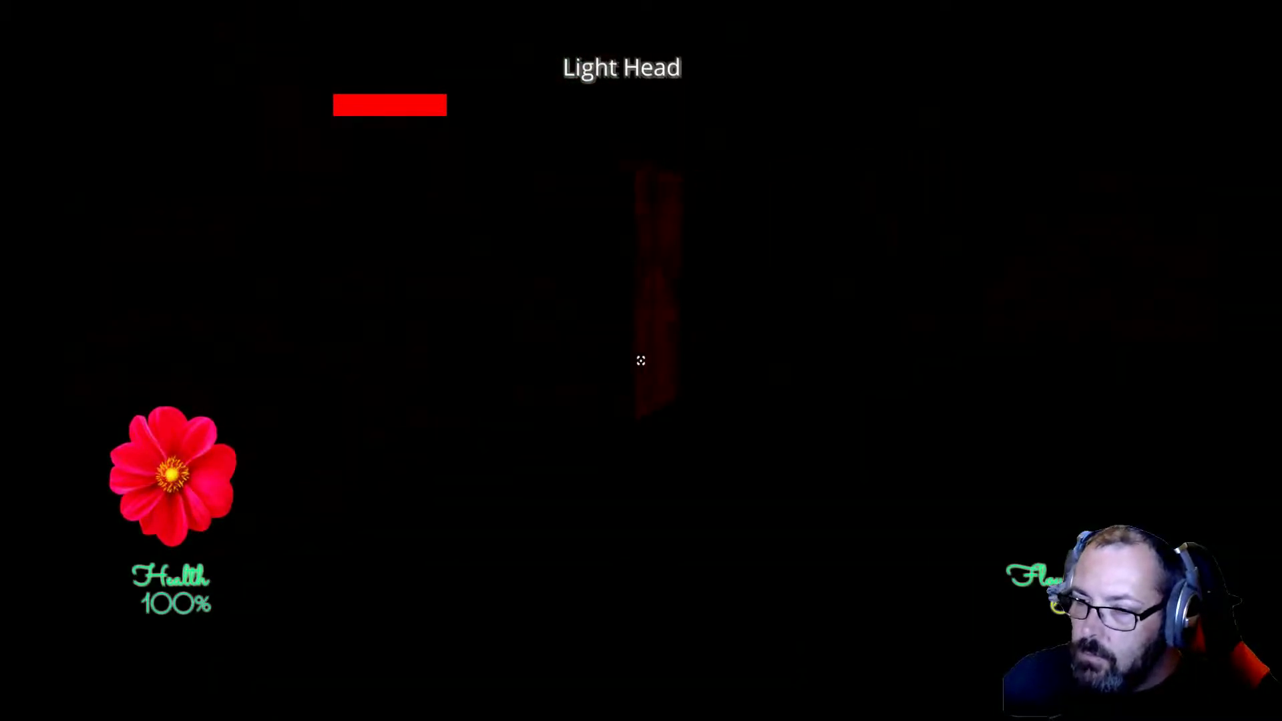
{"action": "key", "text": "w"}
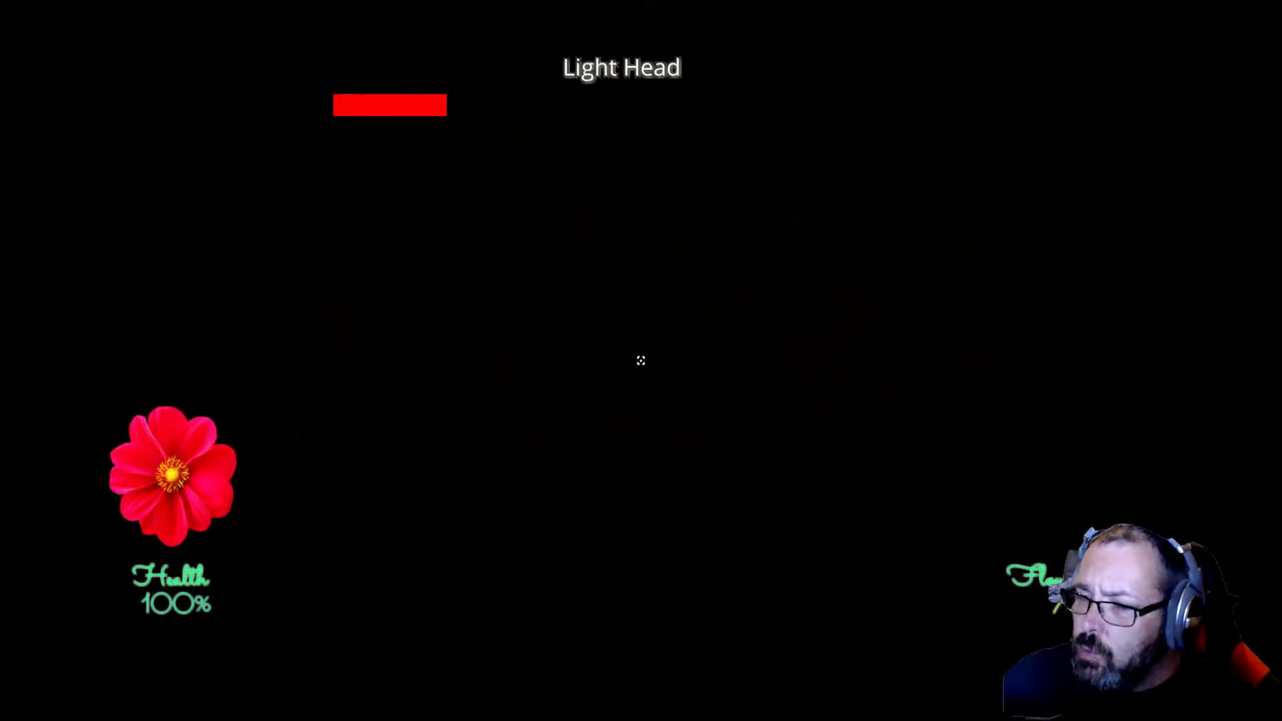
{"action": "key", "text": "w"}
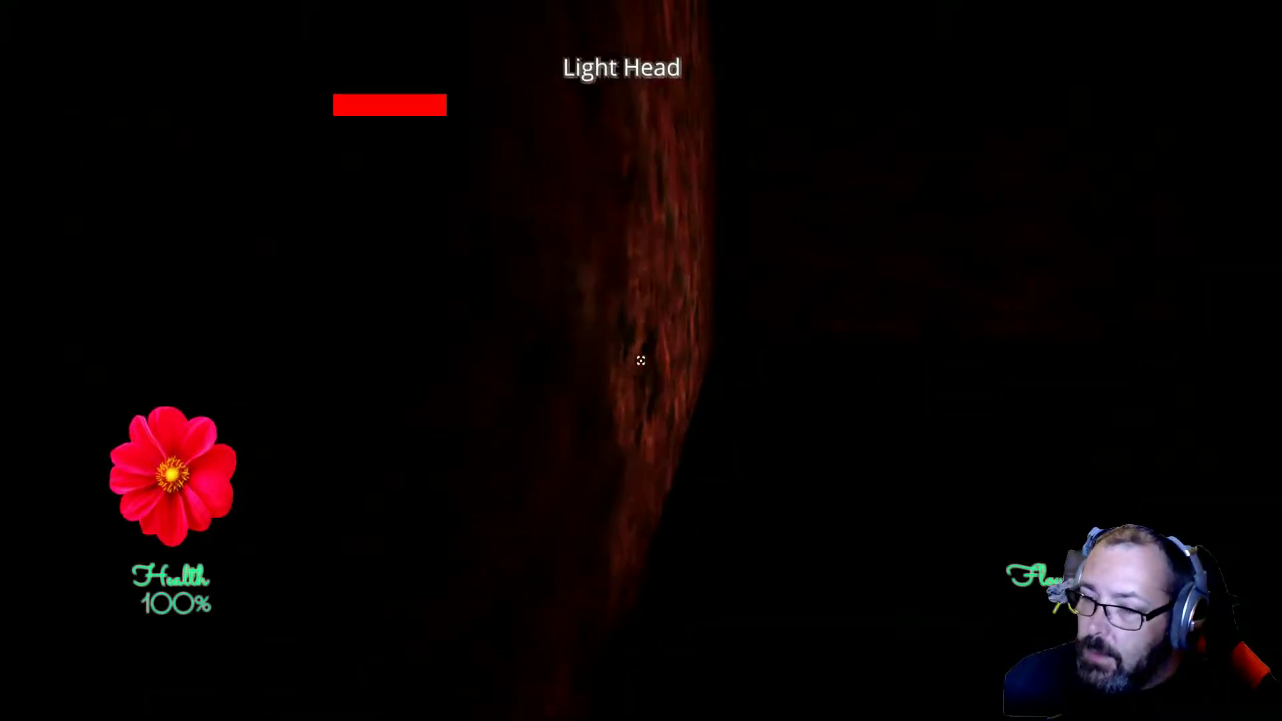
{"action": "key", "text": "w"}
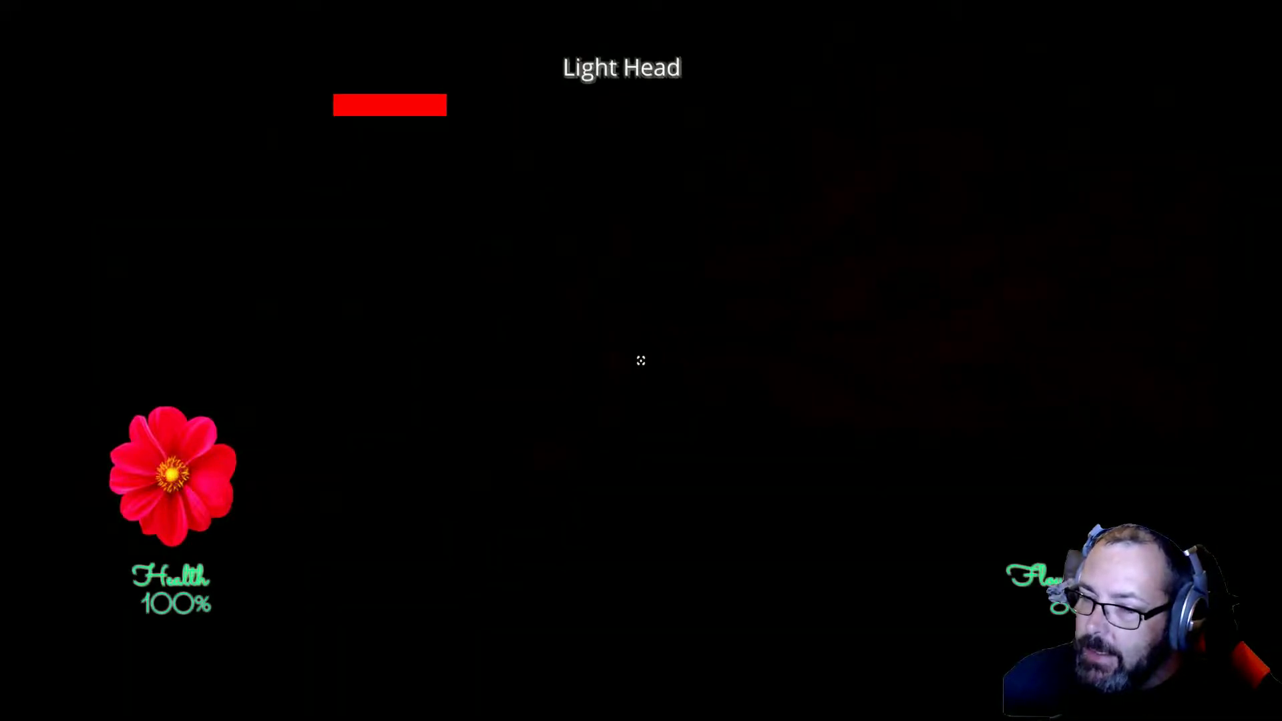
{"action": "key", "text": "w"}
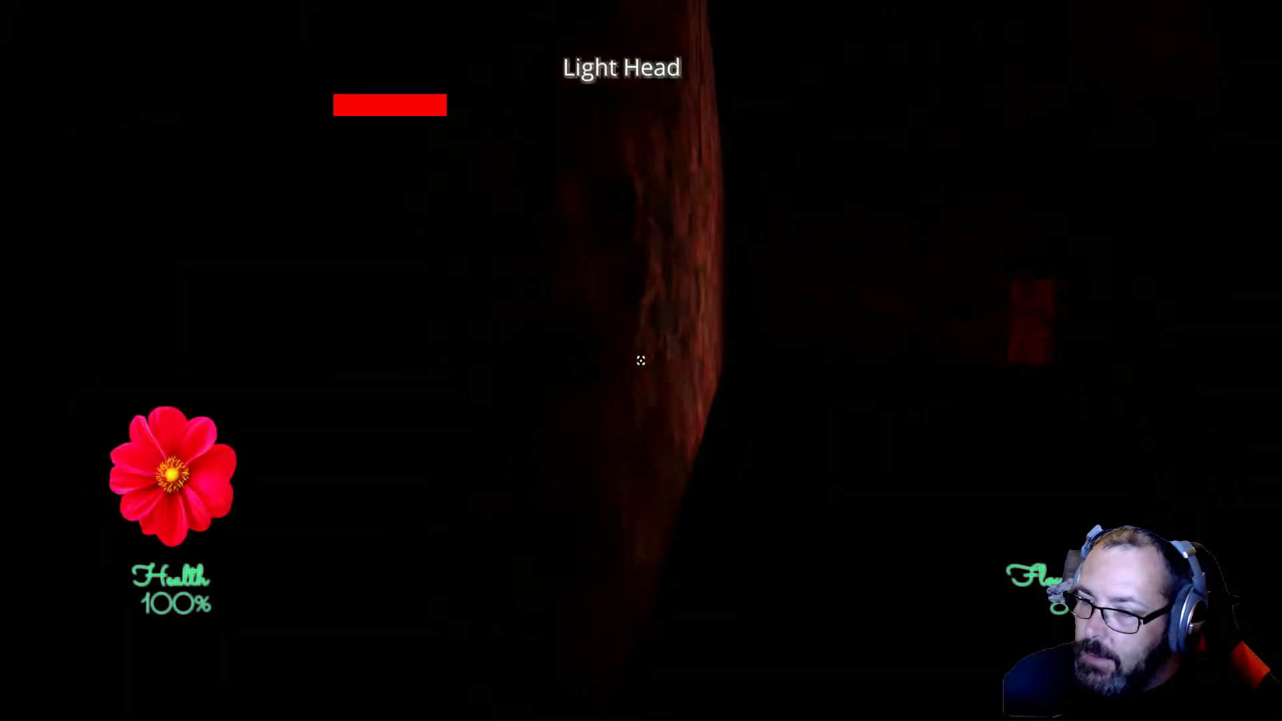
{"action": "key", "text": "w"}
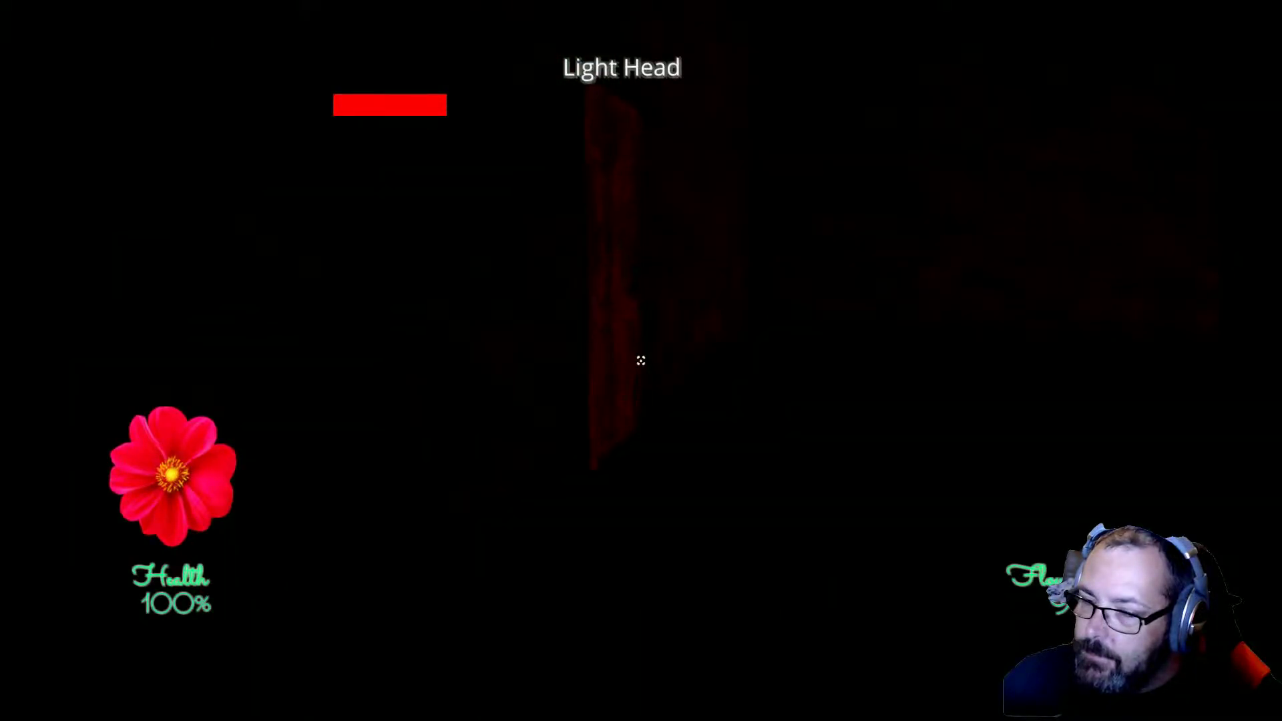
{"action": "key", "text": "w"}
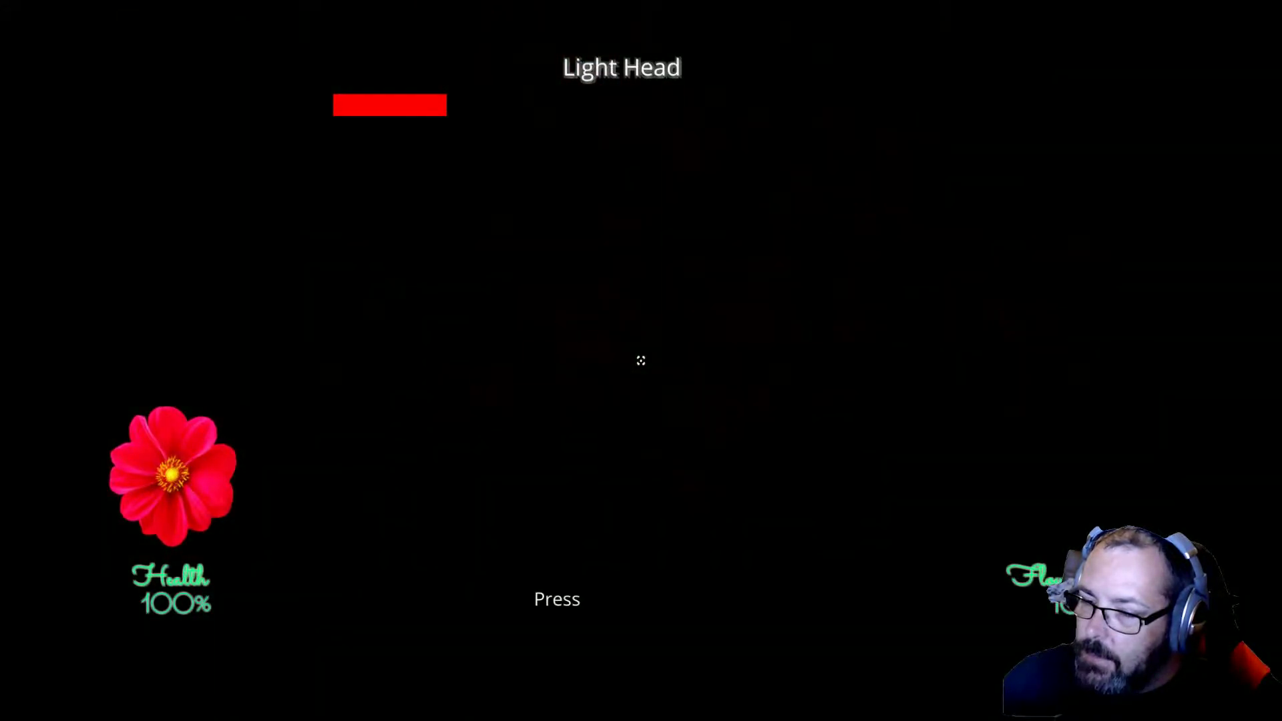
{"action": "key", "text": "f"}
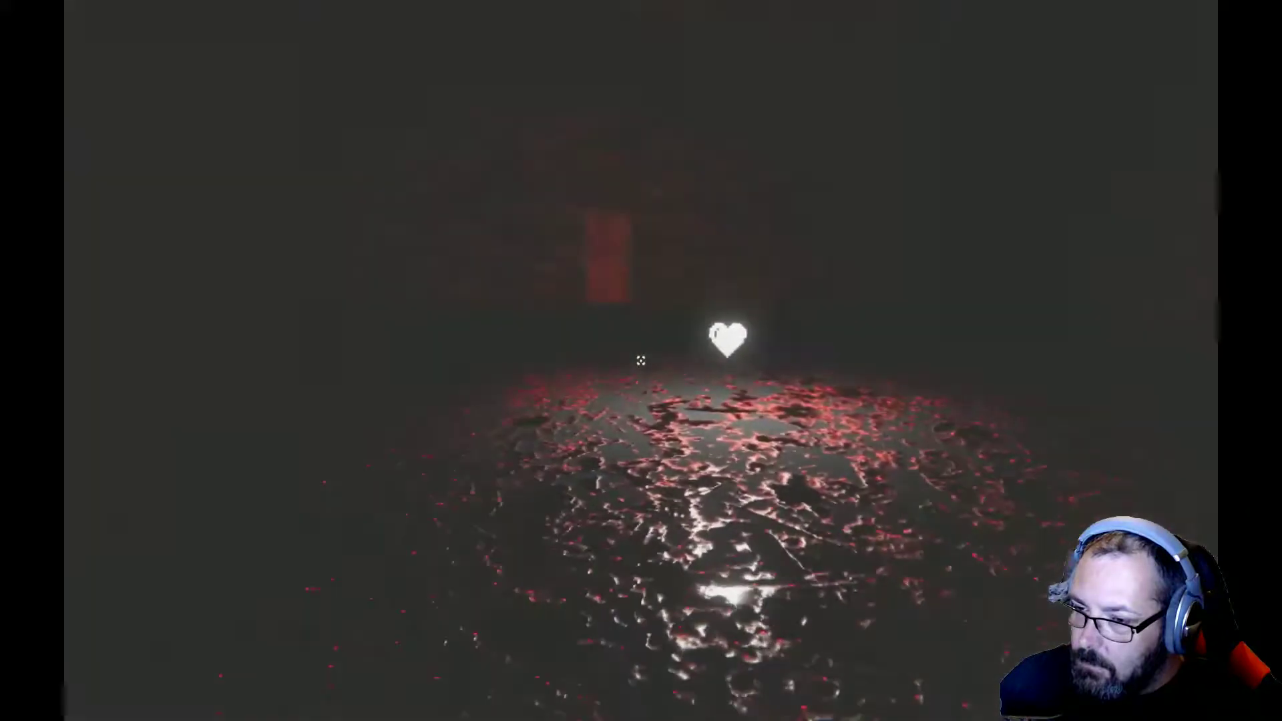
Step: Pick up the light heart and walk through the red corridors to the dark door
{"action": "key", "text": "w"}
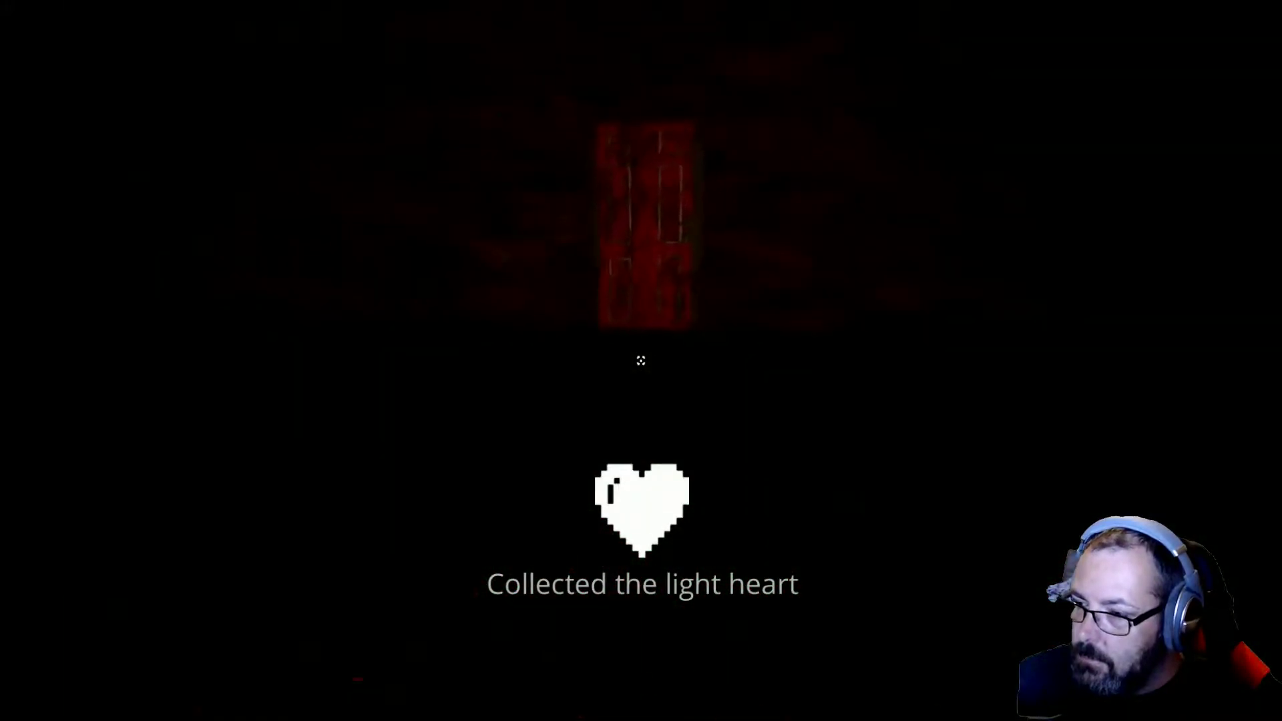
{"action": "key", "text": "w"}
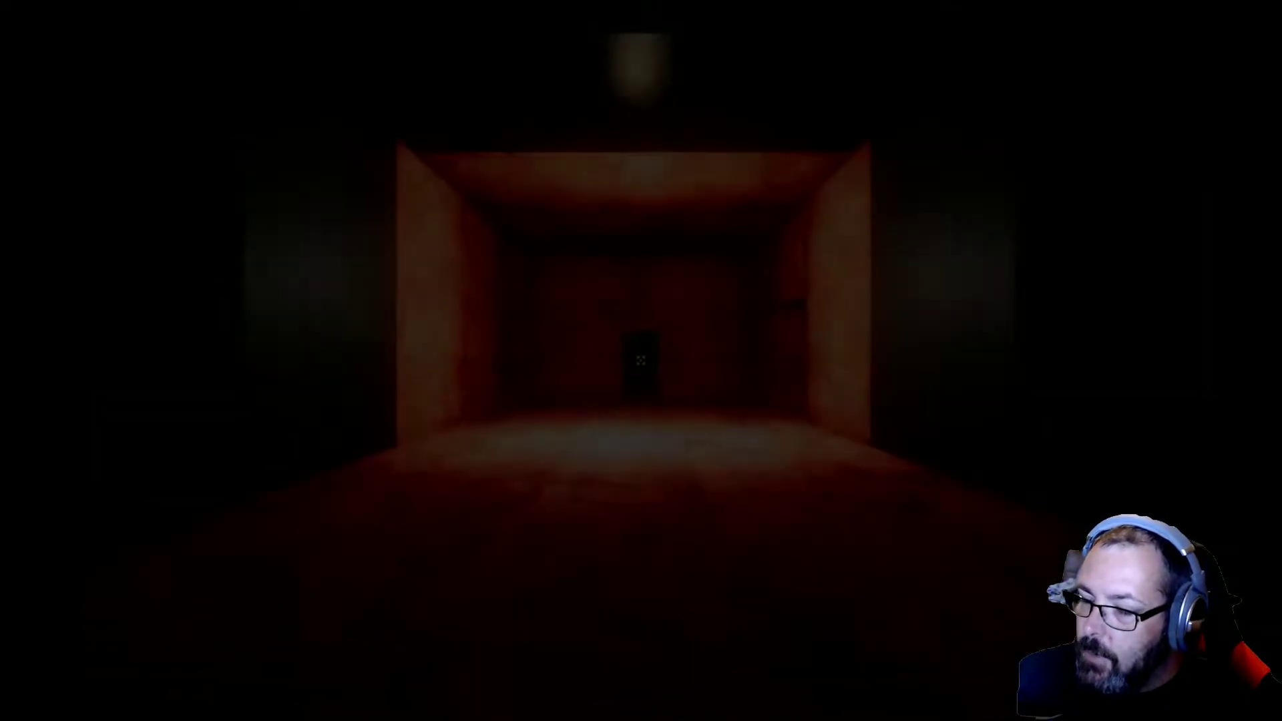
{"action": "key", "text": "w"}
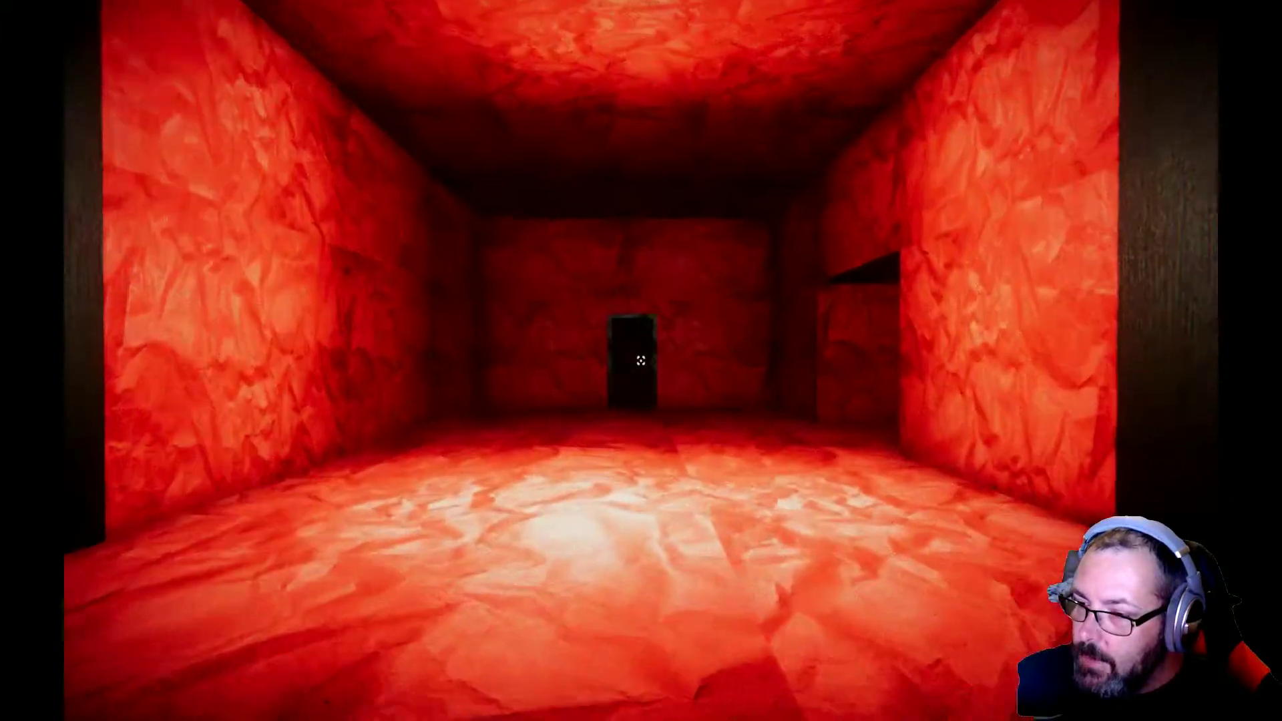
{"action": "key", "text": "w"}
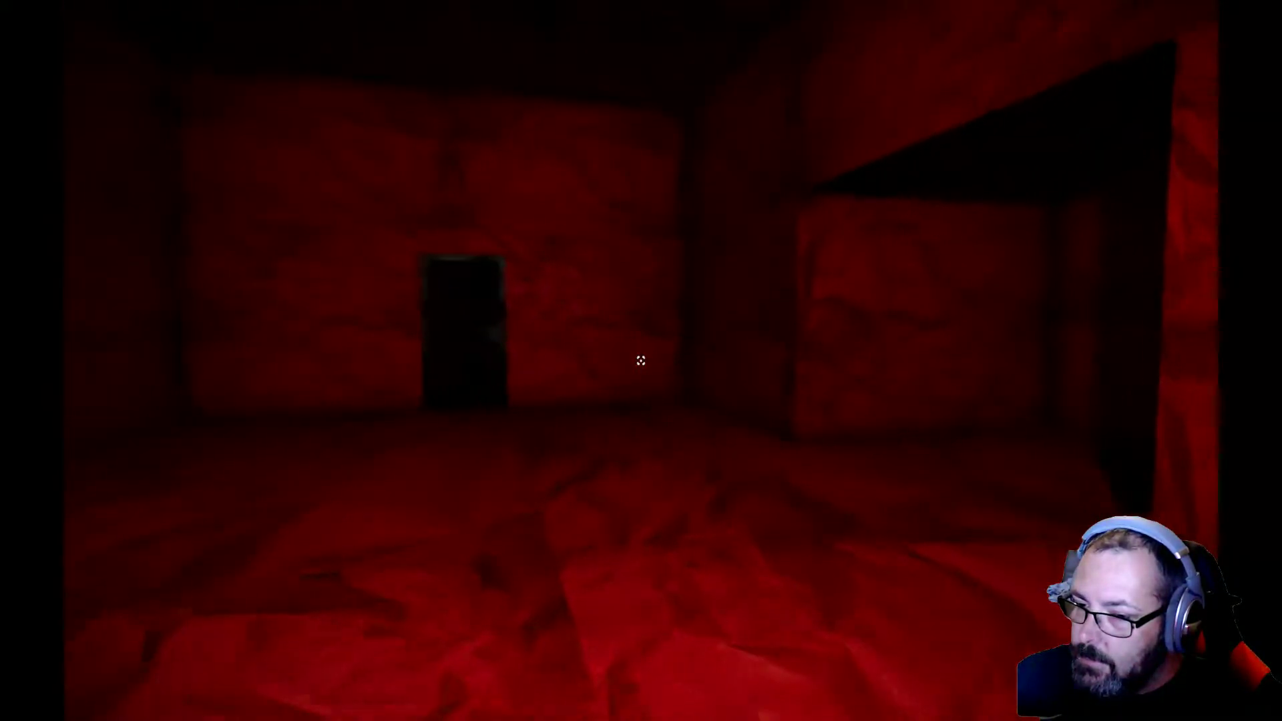
{"action": "key", "text": "w"}
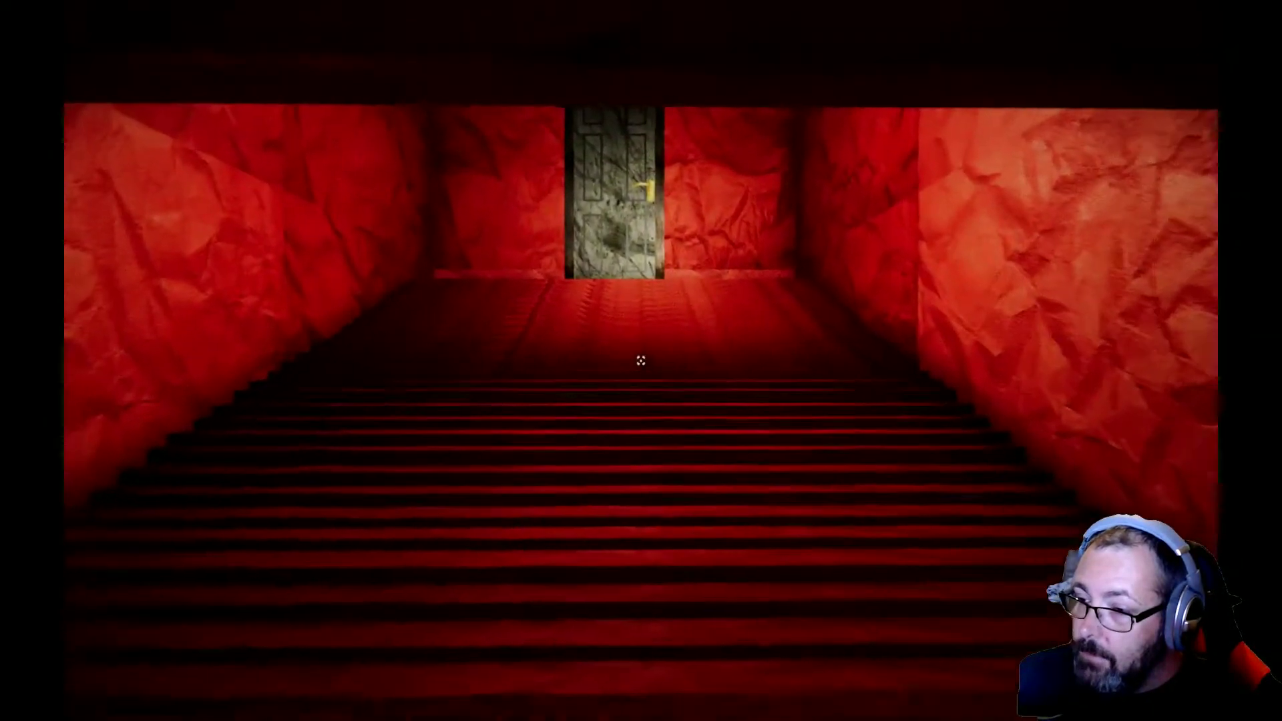
Step: Climb the stairs and cross the stone corridor to the wooden door under the heart
{"action": "key", "text": "w"}
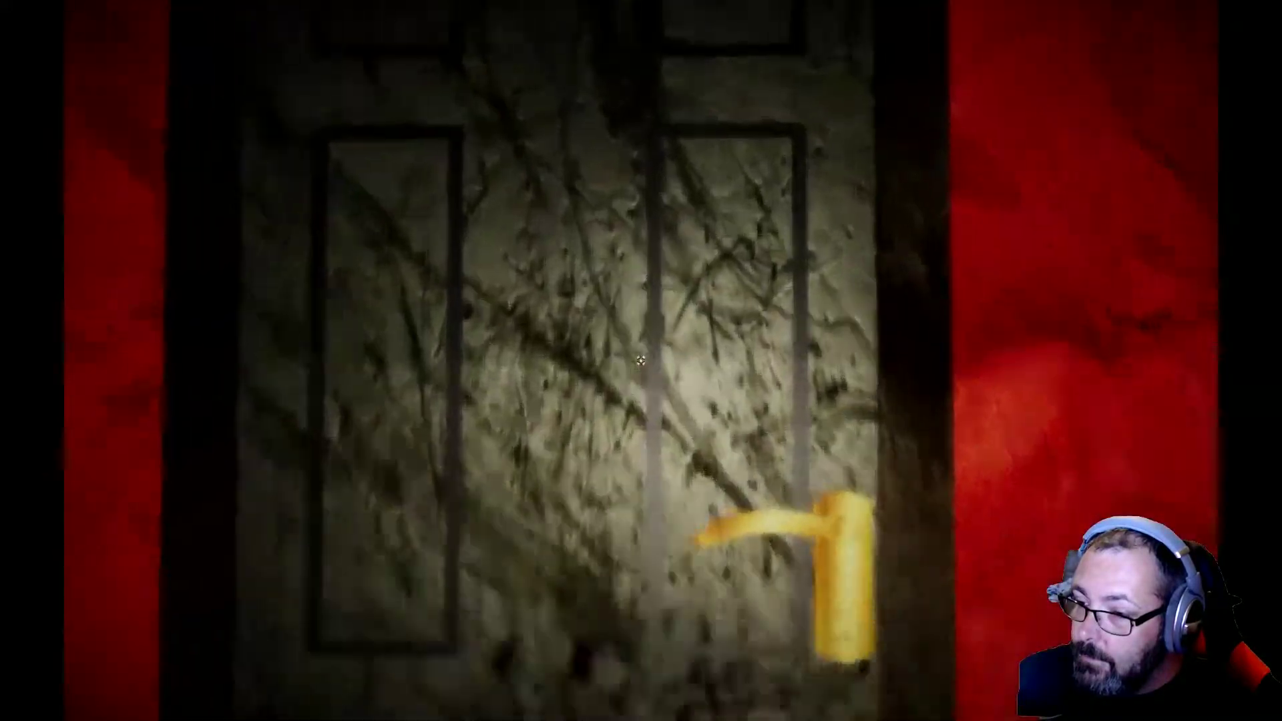
{"action": "key", "text": "e"}
{"action": "key", "text": "w"}
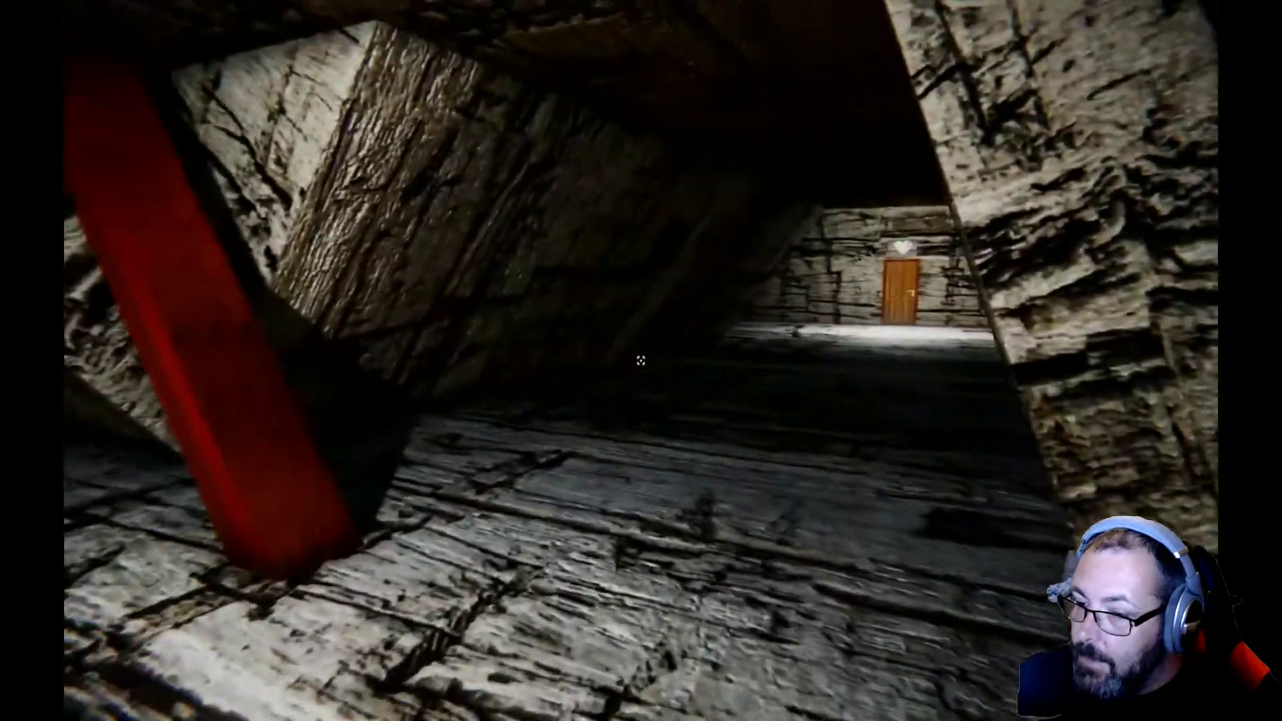
{"action": "key", "text": "w"}
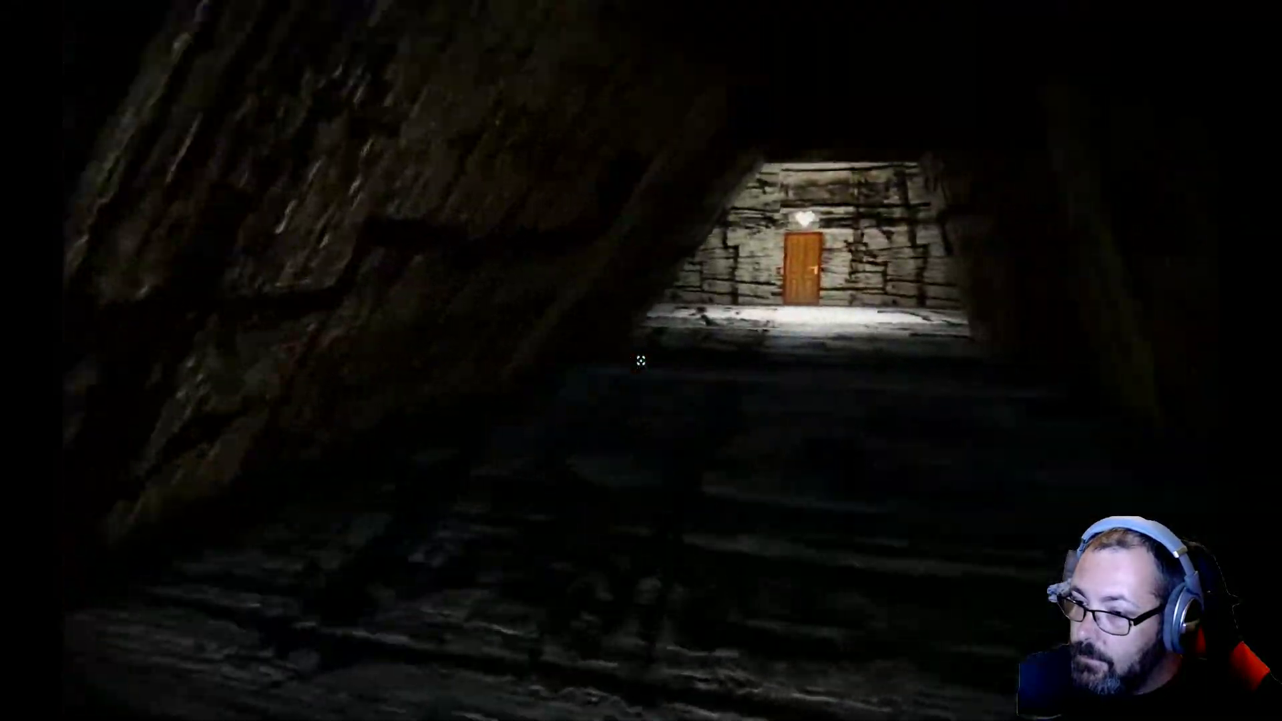
{"action": "key", "text": "w"}
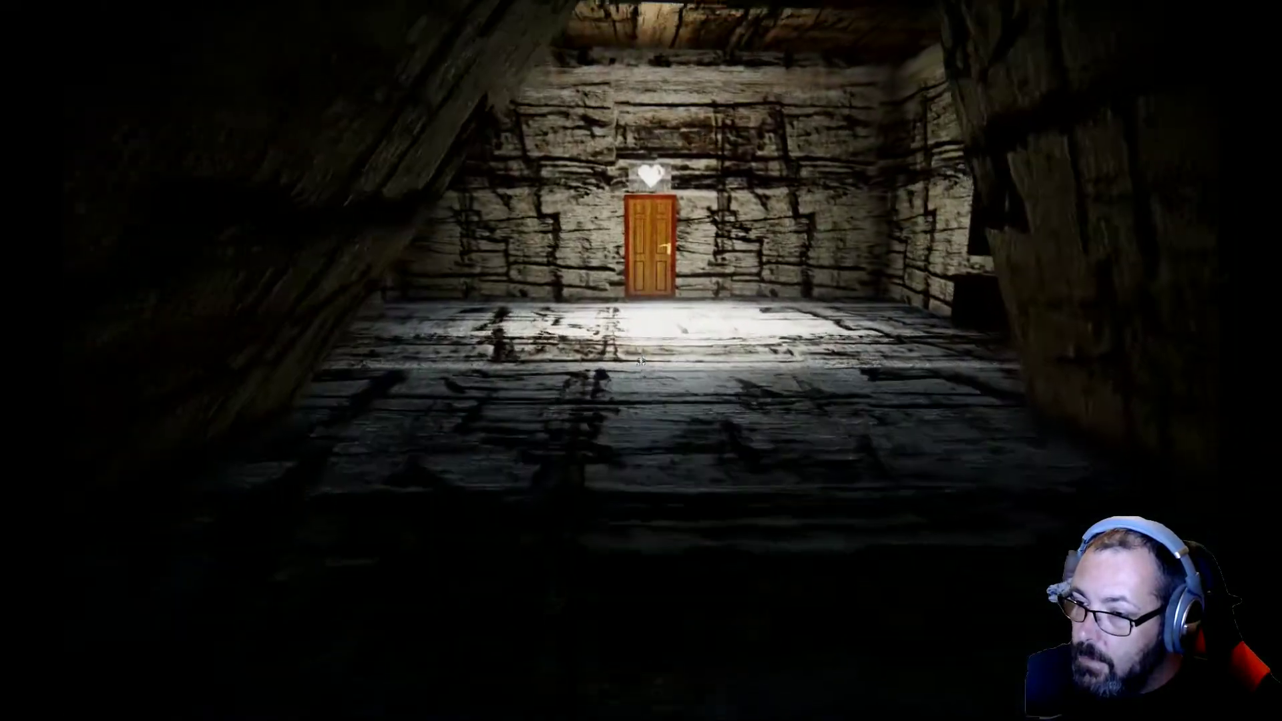
{"action": "key", "text": "w"}
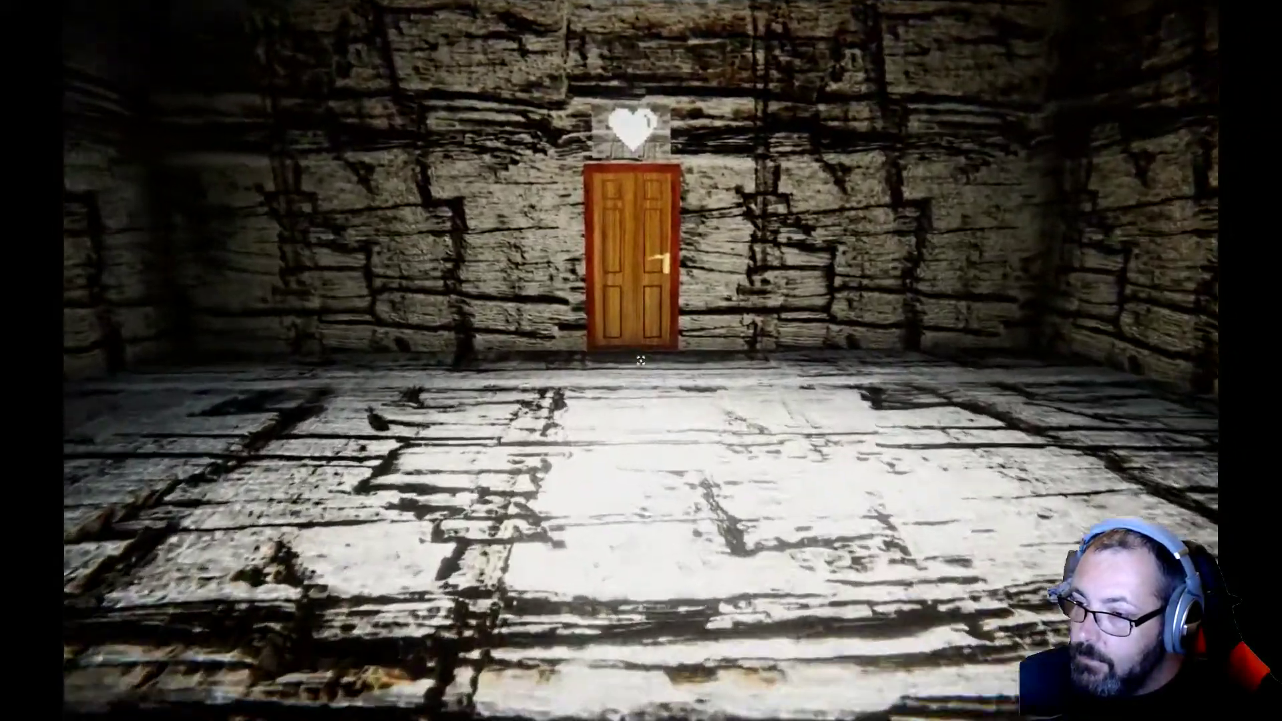
{"action": "key", "text": "w"}
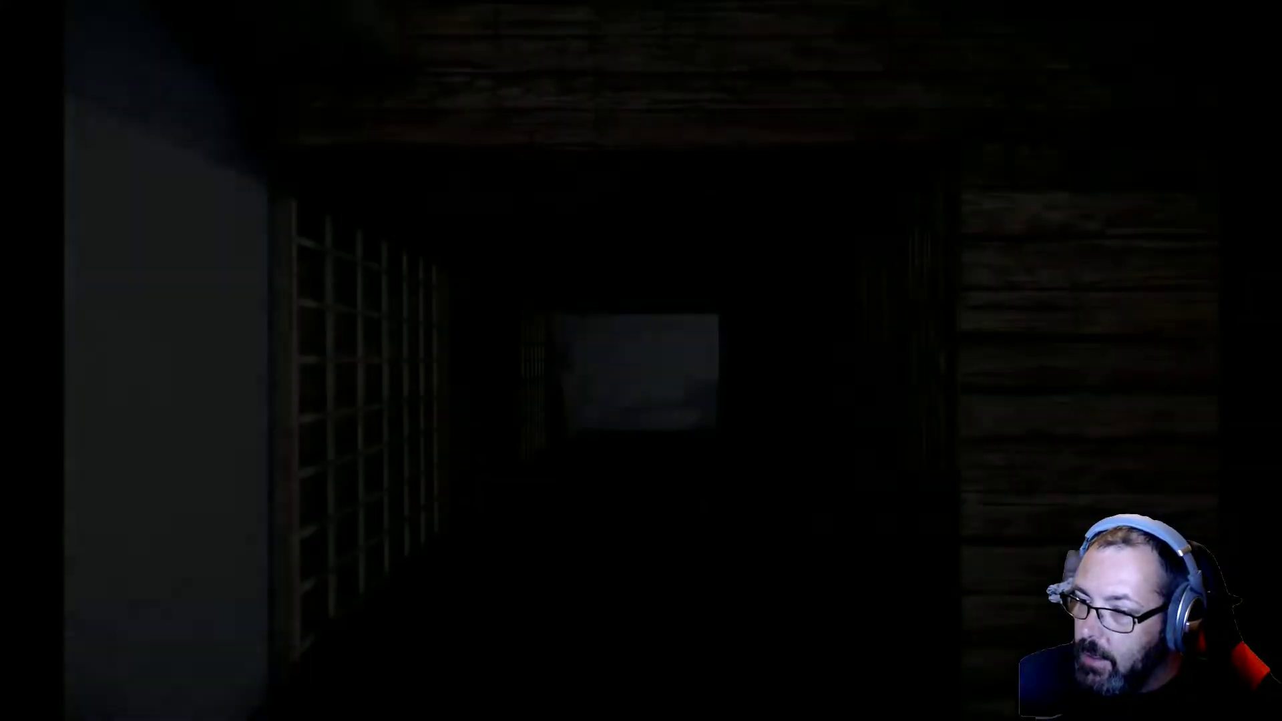
Step: Walk down the dark hallway past the red painting and through the end door into the crafting room
{"action": "key", "text": "w"}
{"action": "key", "text": "w"}
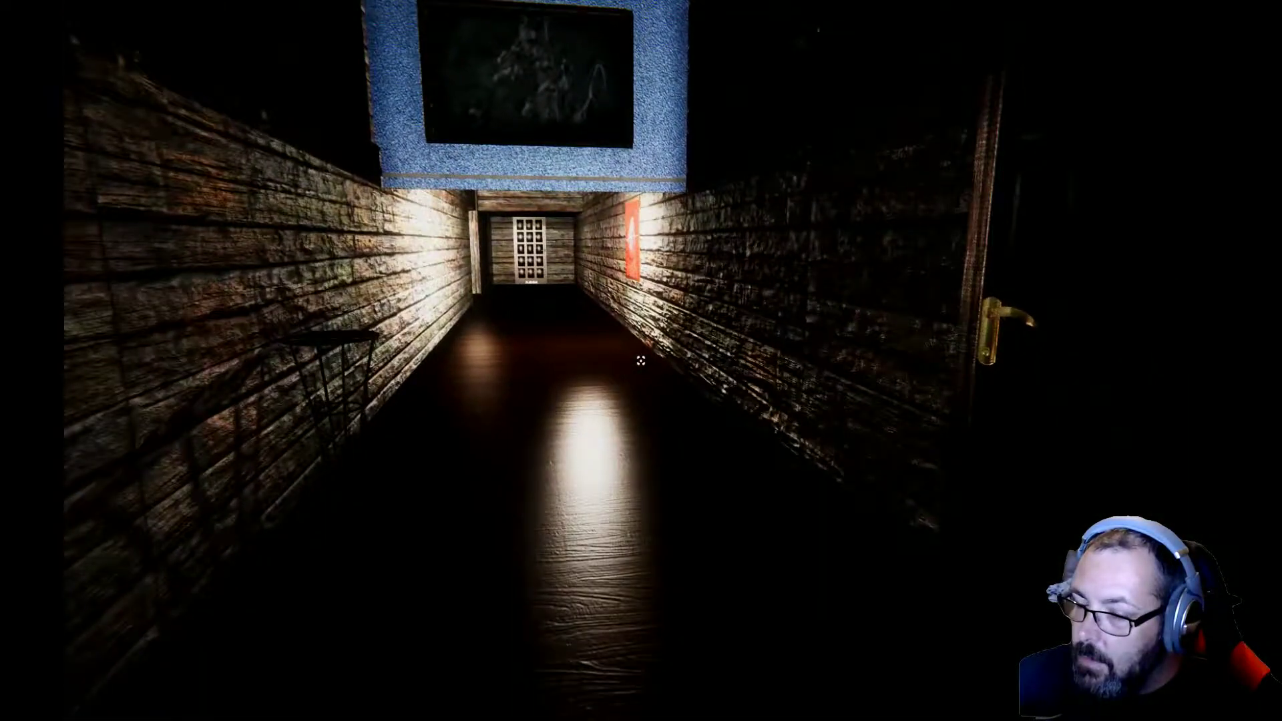
{"action": "key", "text": "w"}
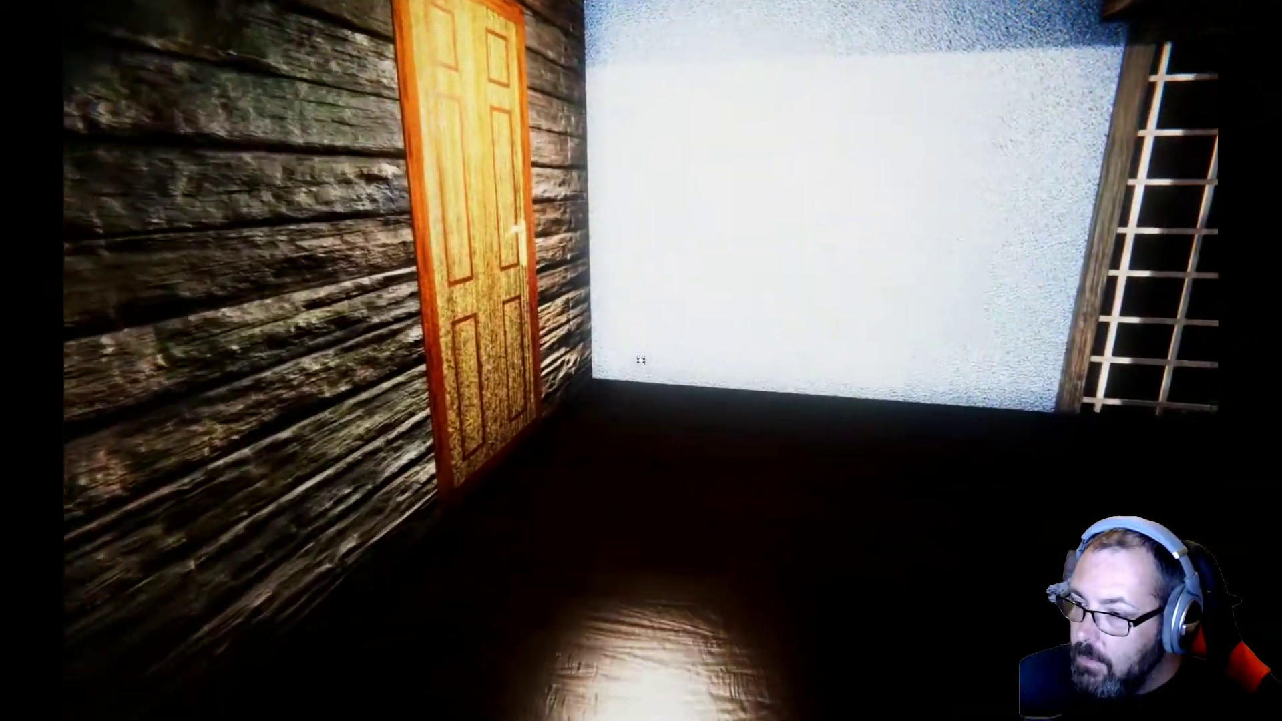
{"action": "key", "text": "w"}
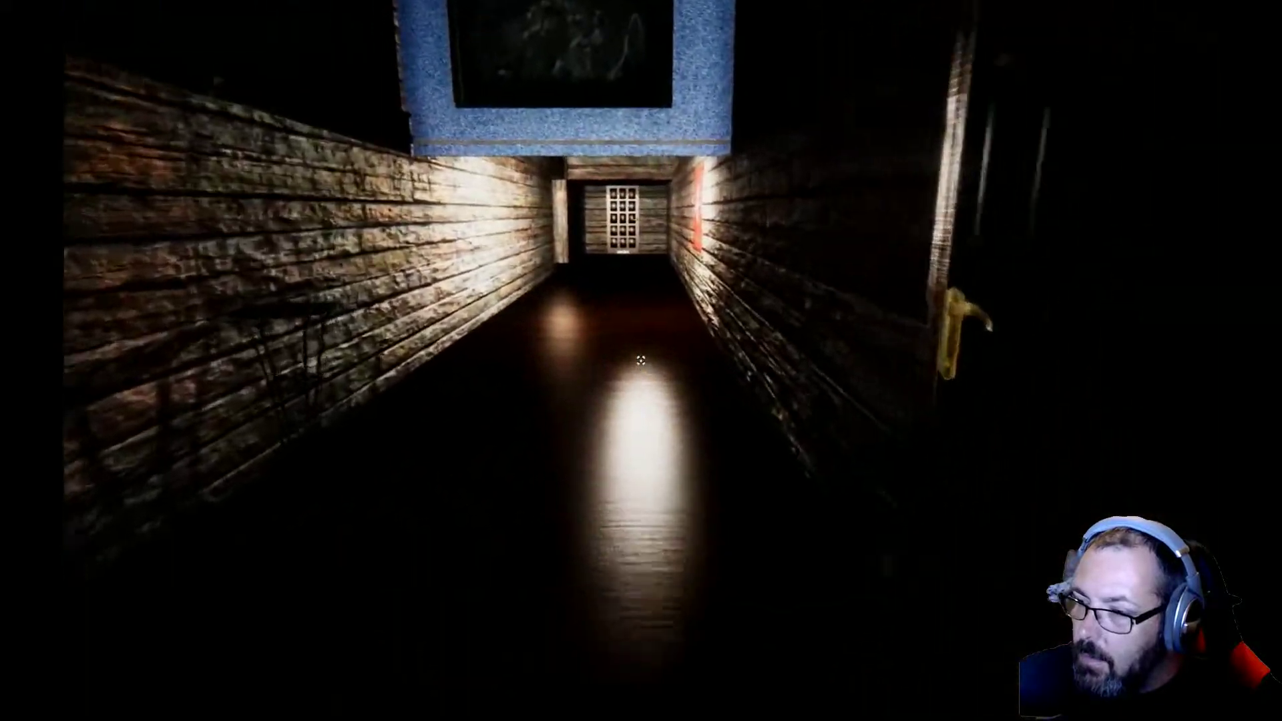
{"action": "key", "text": "w"}
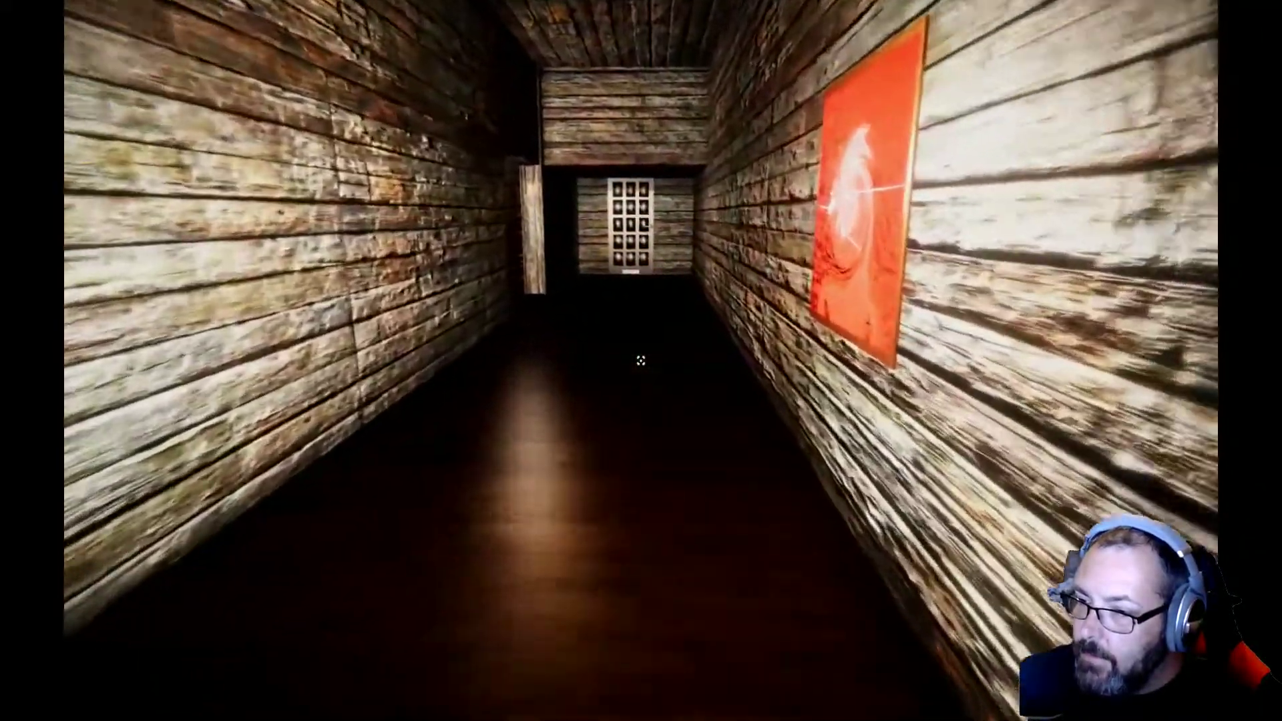
{"action": "key", "text": "w"}
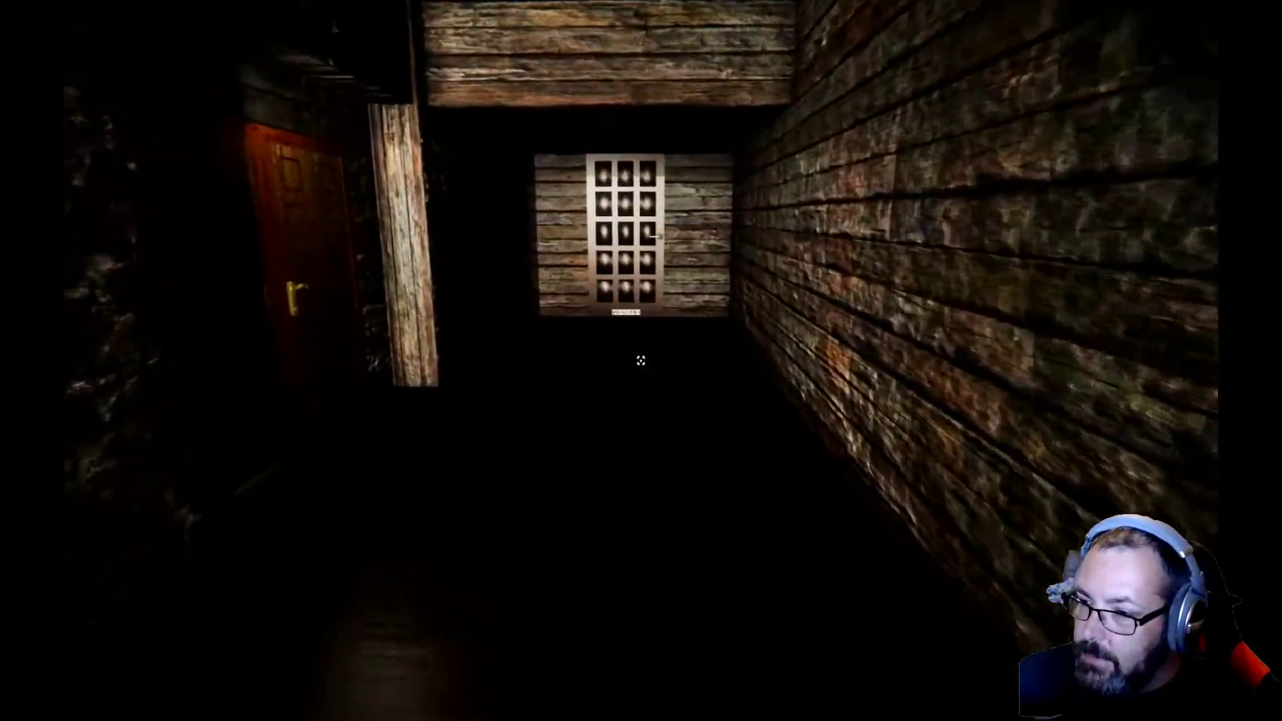
{"action": "key", "text": "w"}
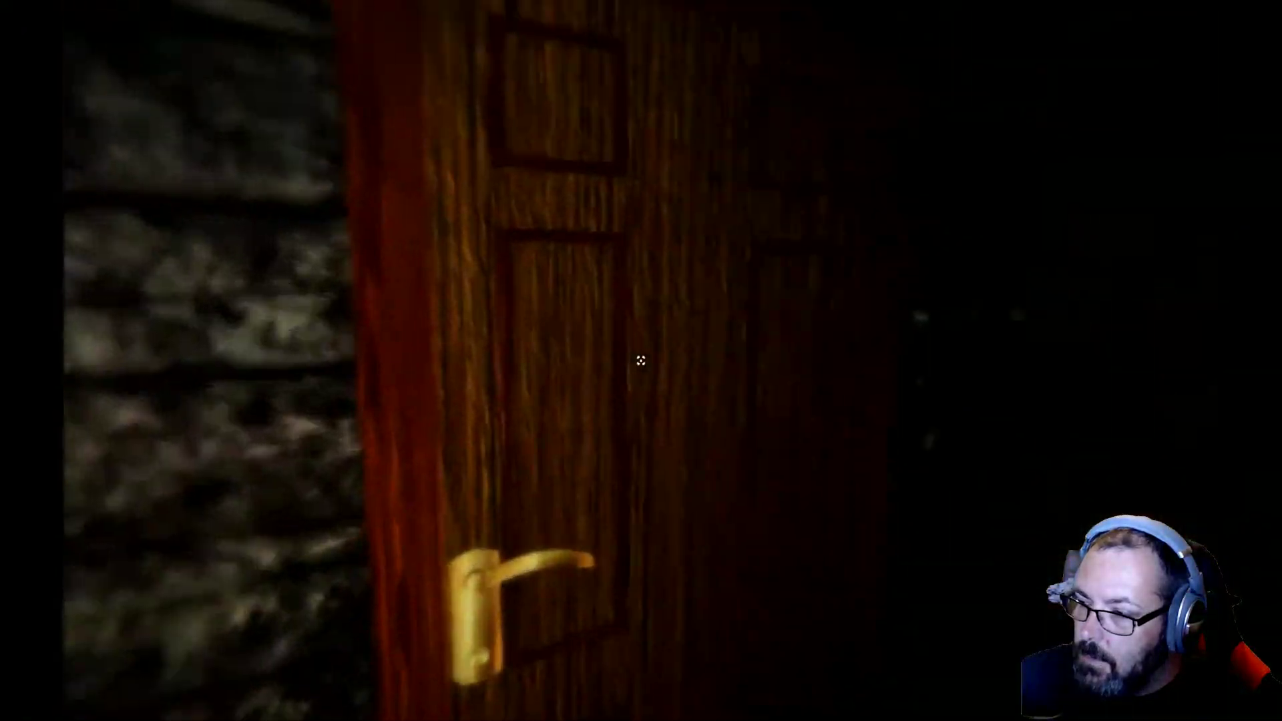
{"action": "left_click", "coordinate": [641, 361]}
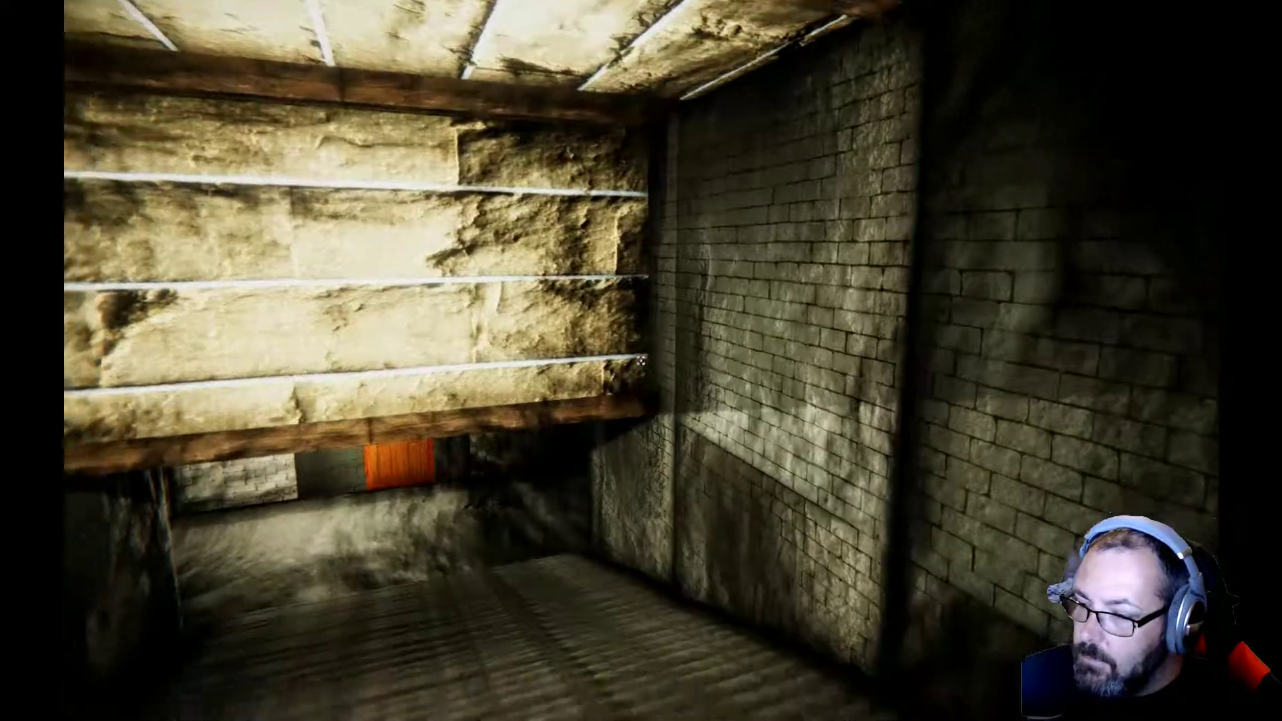
{"action": "key", "text": "w"}
{"action": "key", "text": "w"}
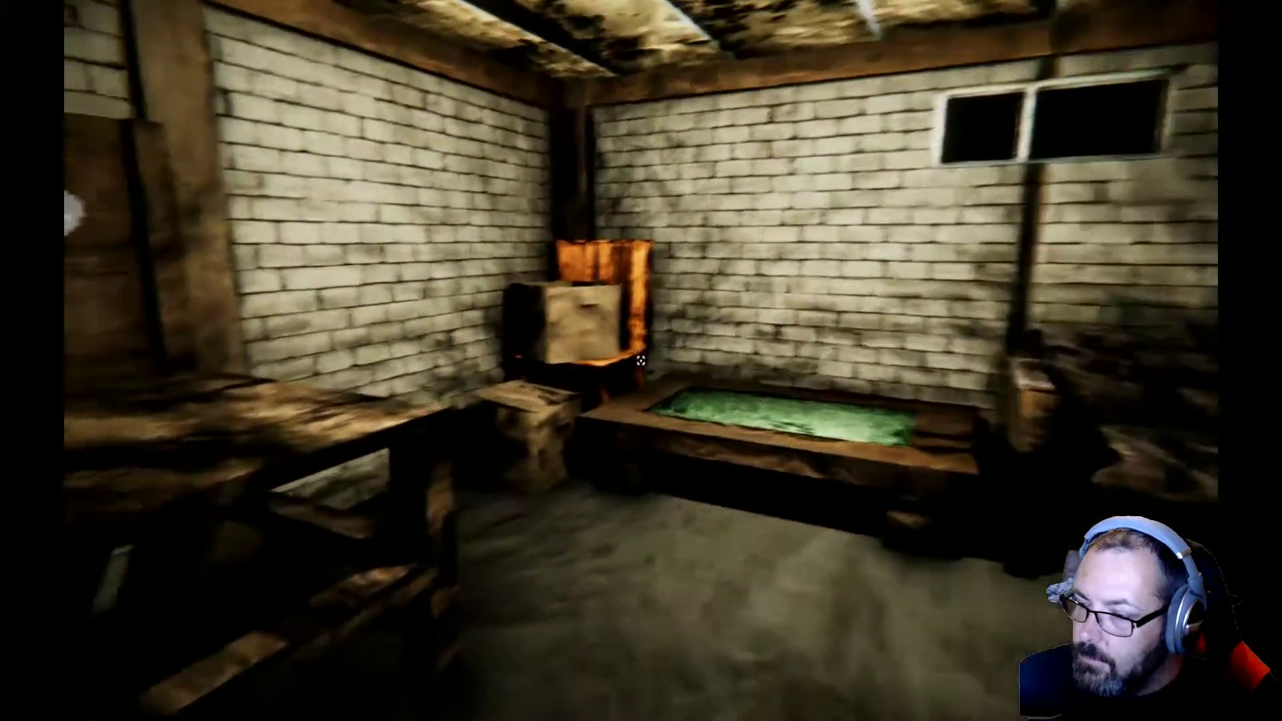
Step: Combine both hearts at the crafting wall into the Rose Key and pick it up
{"action": "key", "text": "w"}
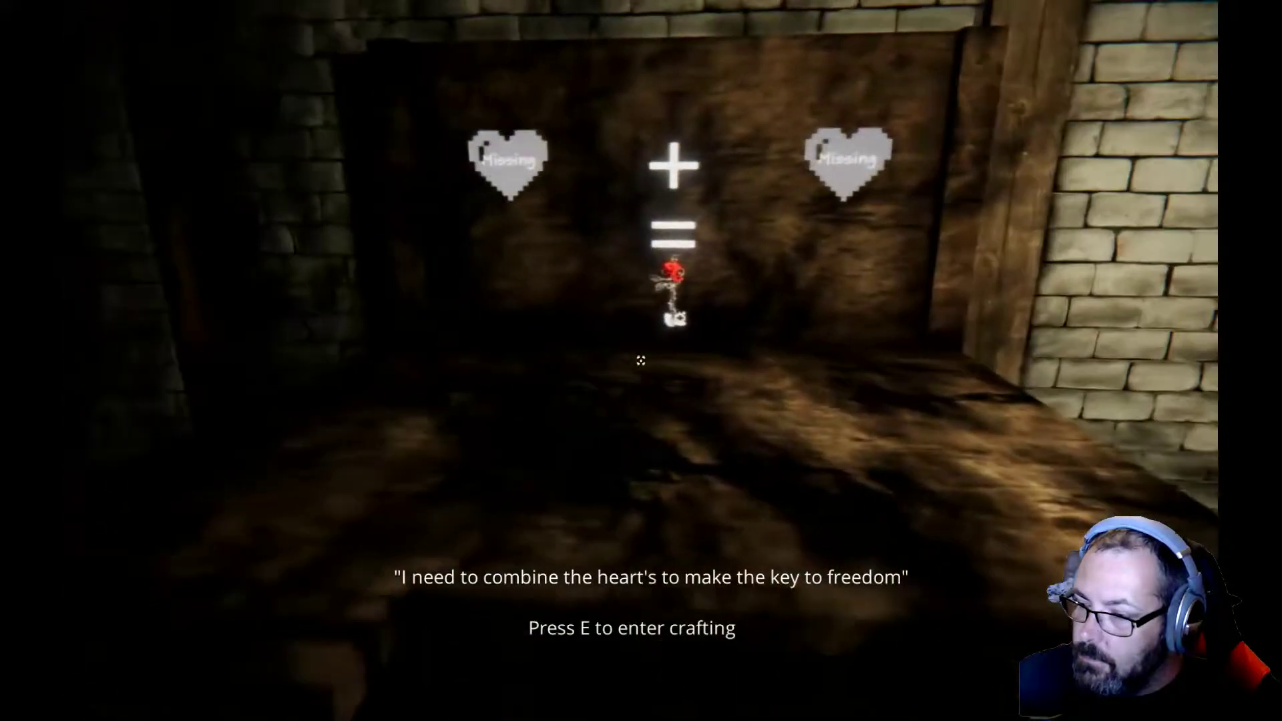
{"action": "key", "text": "e"}
{"action": "left_click", "coordinate": [581, 340]}
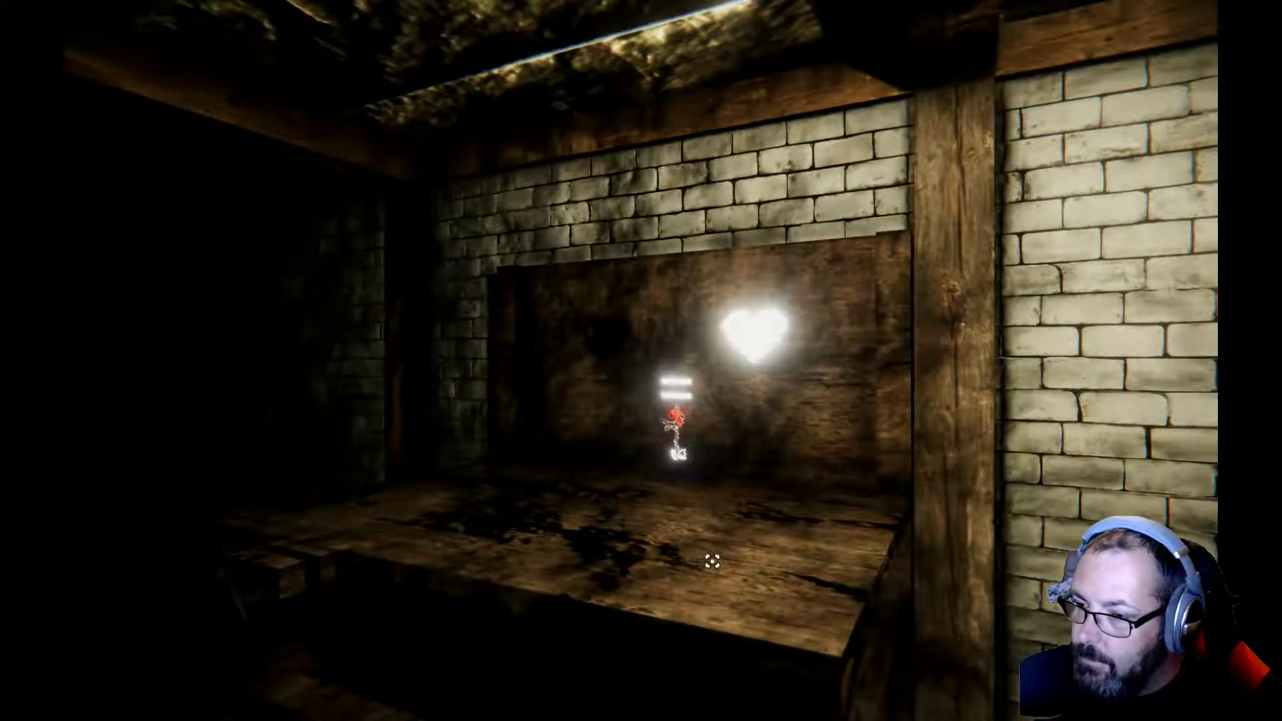
{"action": "left_click", "coordinate": [682, 335]}
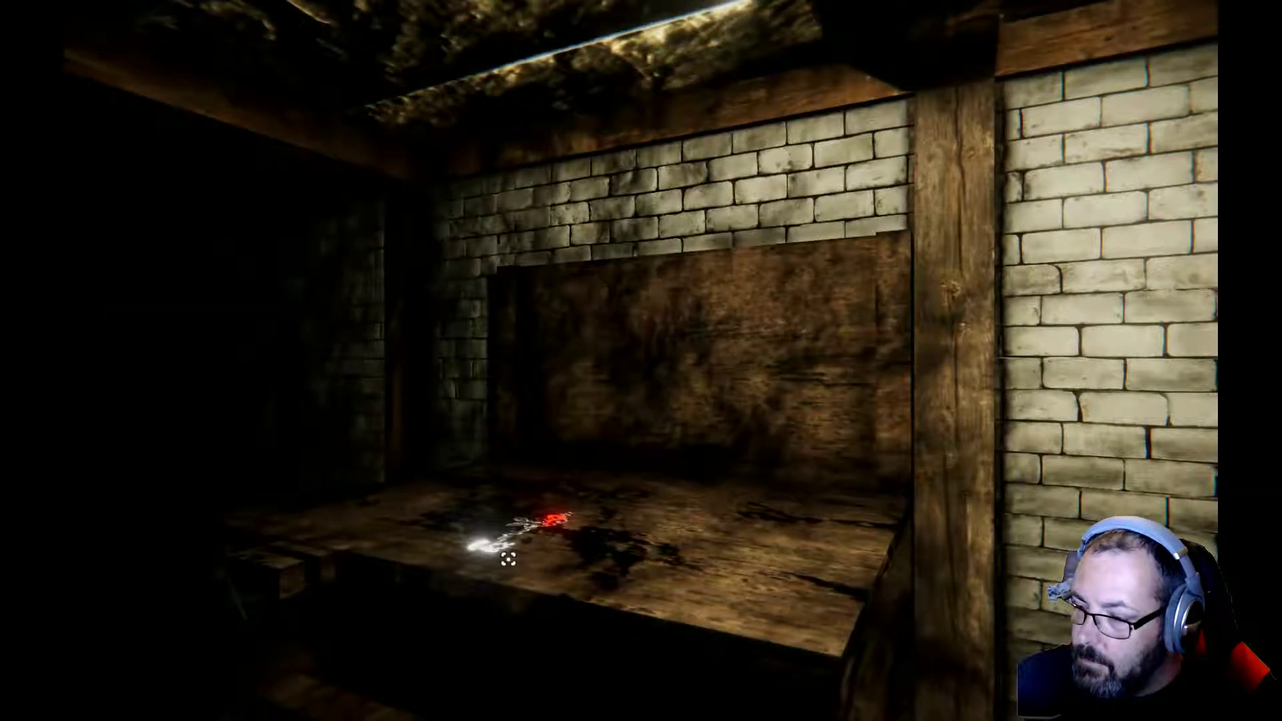
{"action": "key", "text": "e"}
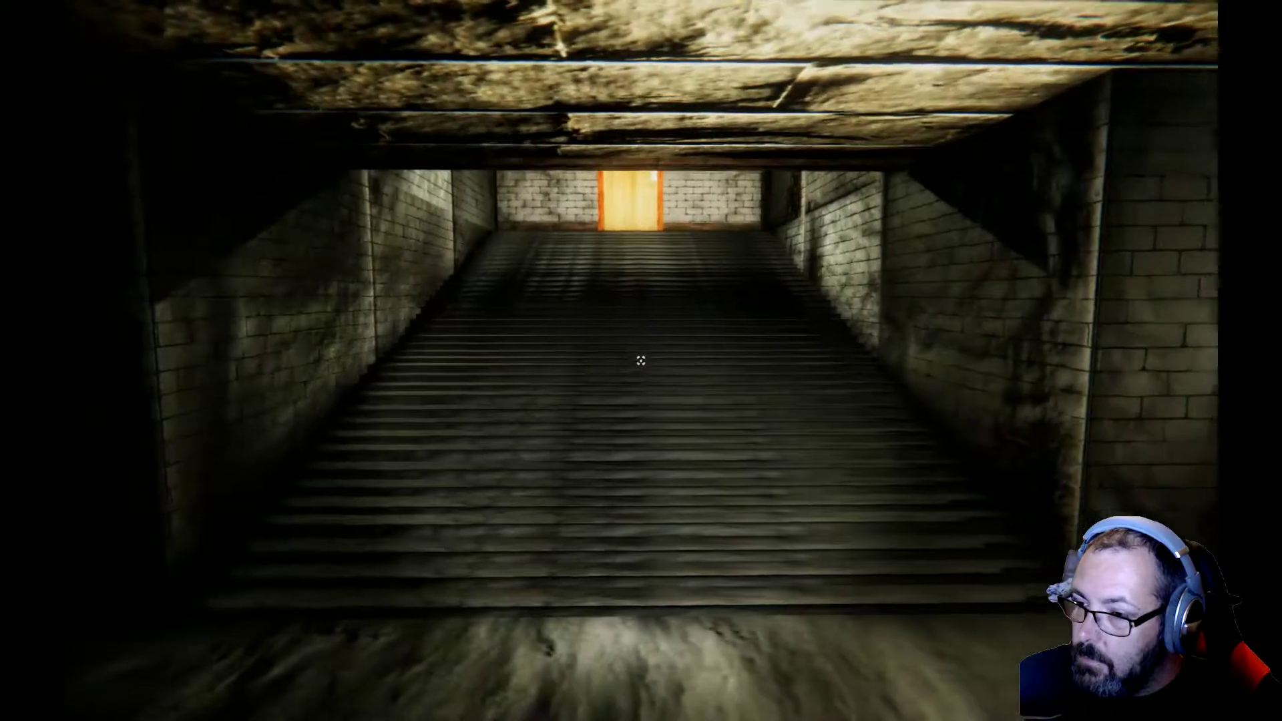
Step: Climb through the orange door, unlock the barred grid with the Rose Key, and enter the darkness
{"action": "key", "text": "w"}
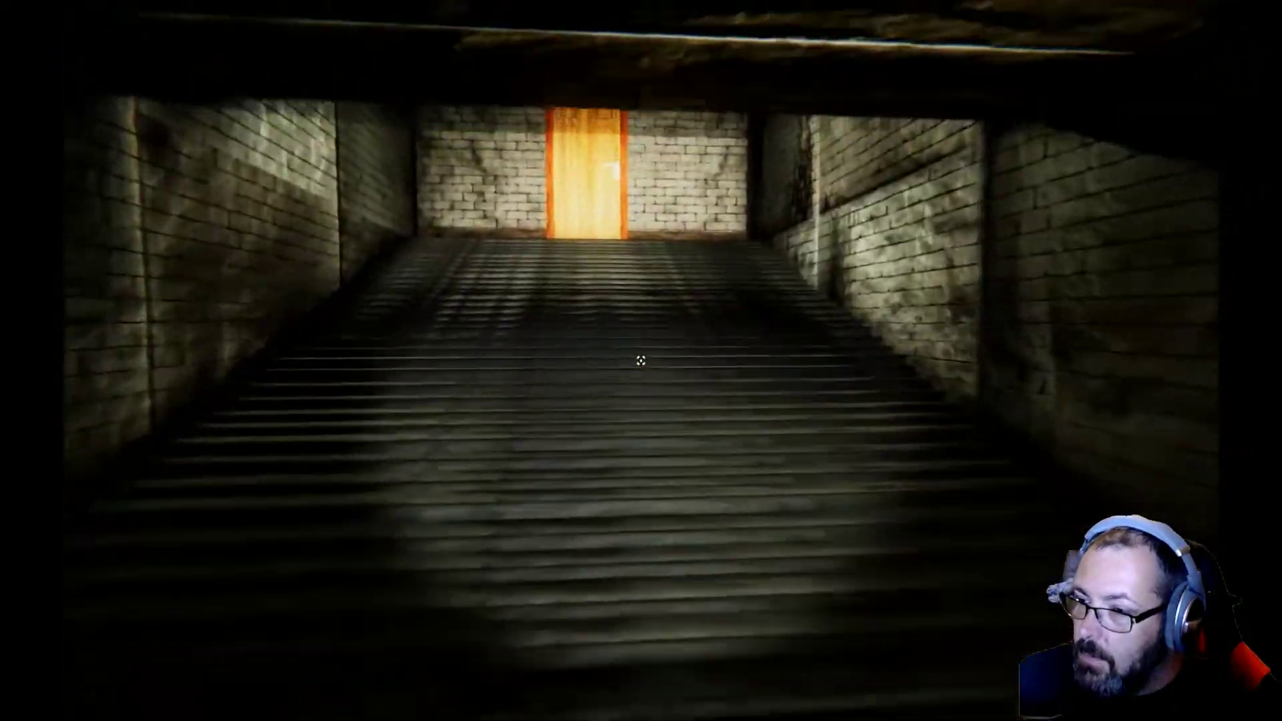
{"action": "key", "text": "w"}
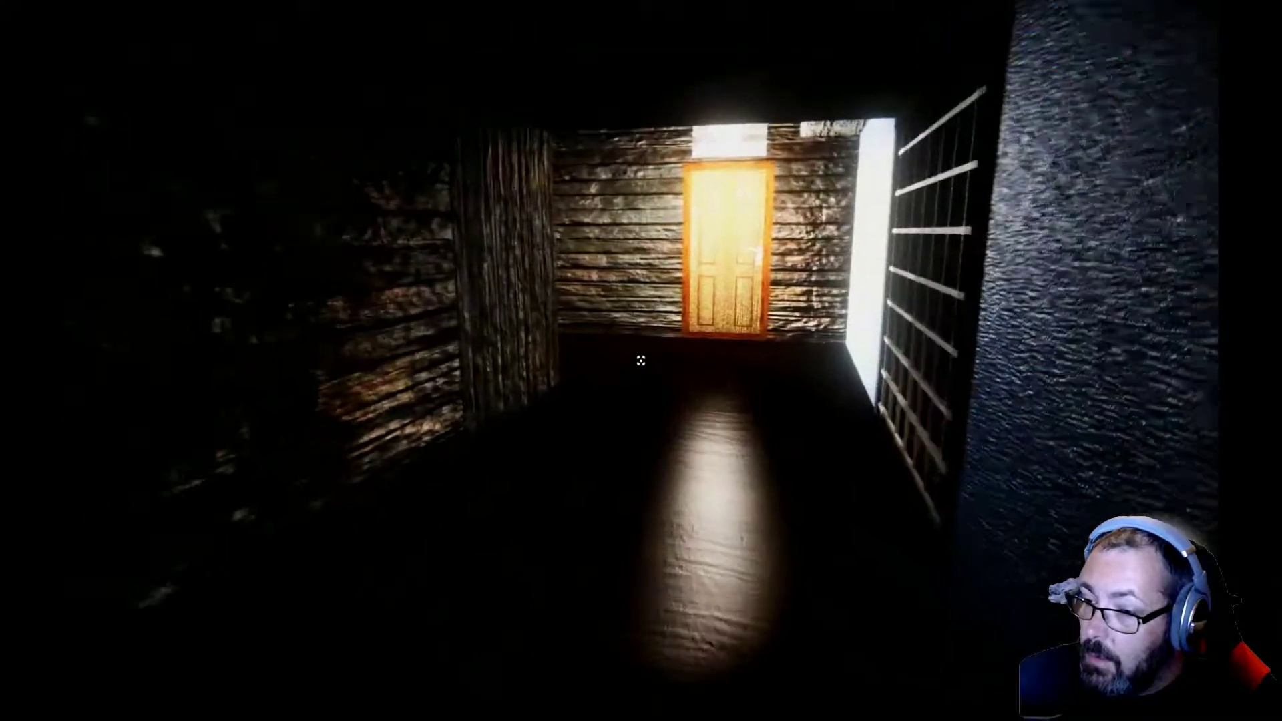
{"action": "key", "text": "w"}
{"action": "key", "text": "e"}
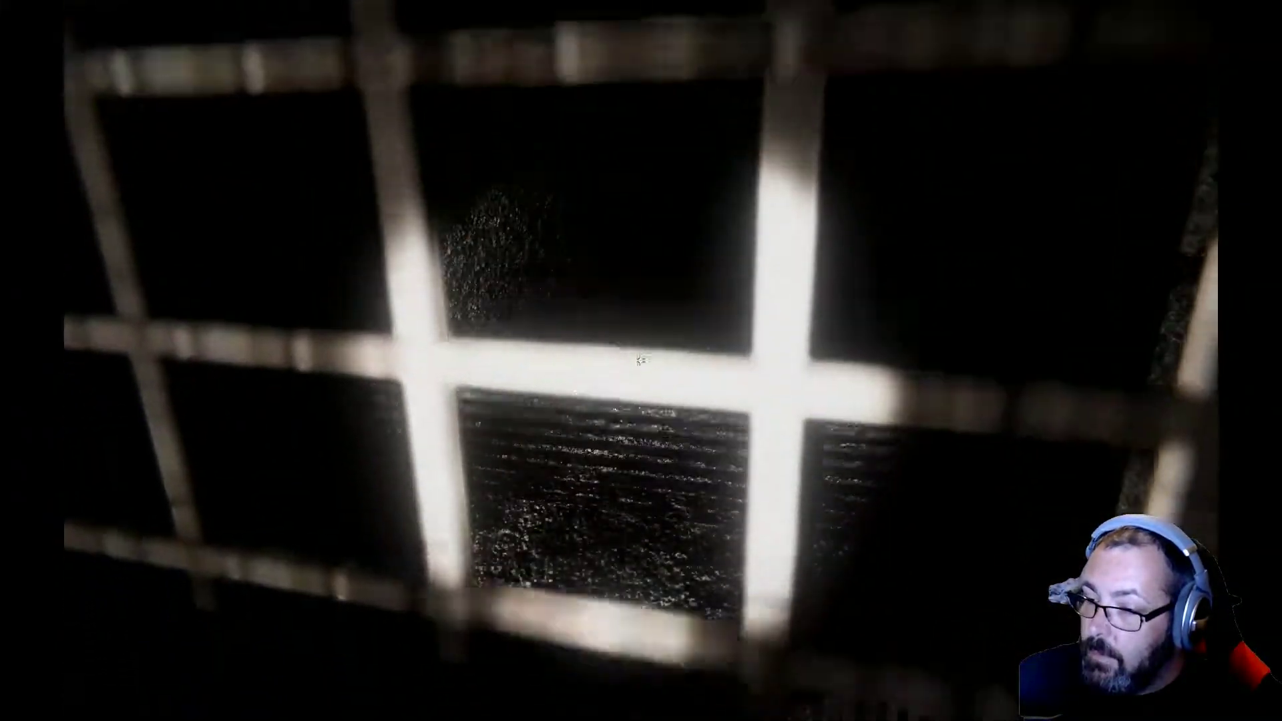
{"action": "key", "text": "w"}
{"action": "key", "text": "w"}
{"action": "key", "text": "w"}
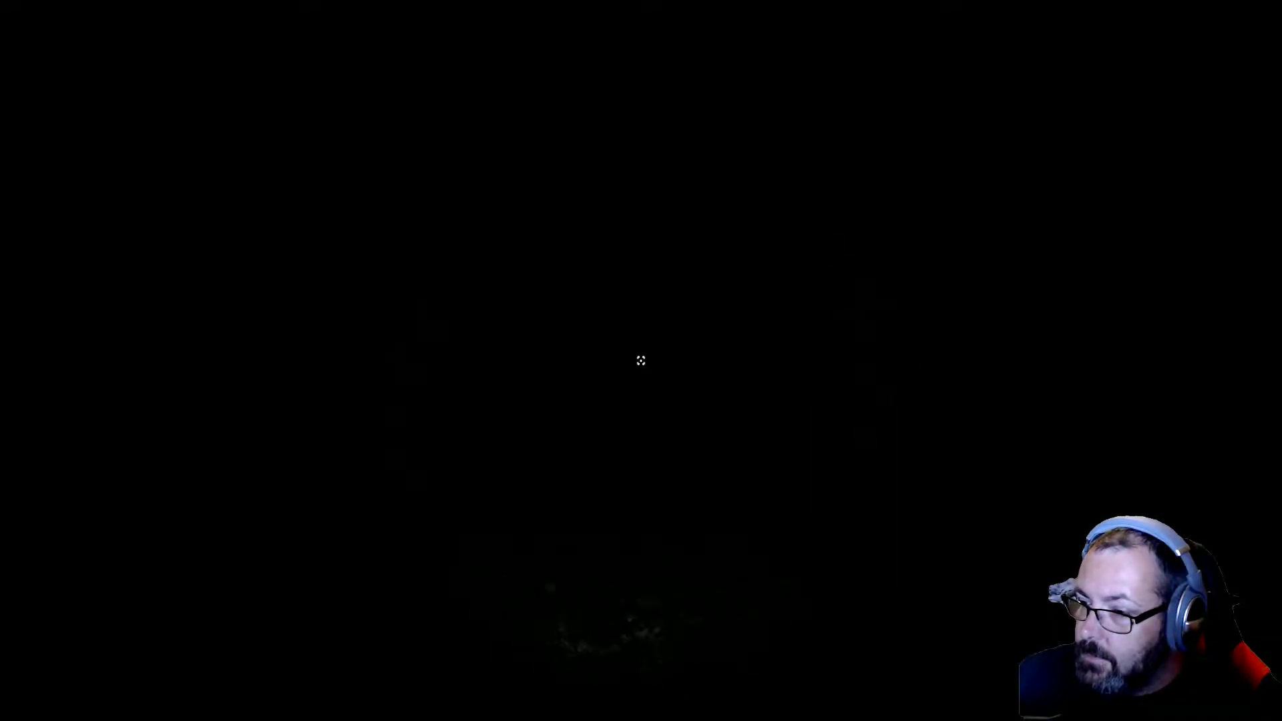
Step: Walk deep into the dark cave and use the pink item from the hotbar
{"action": "key", "text": "w"}
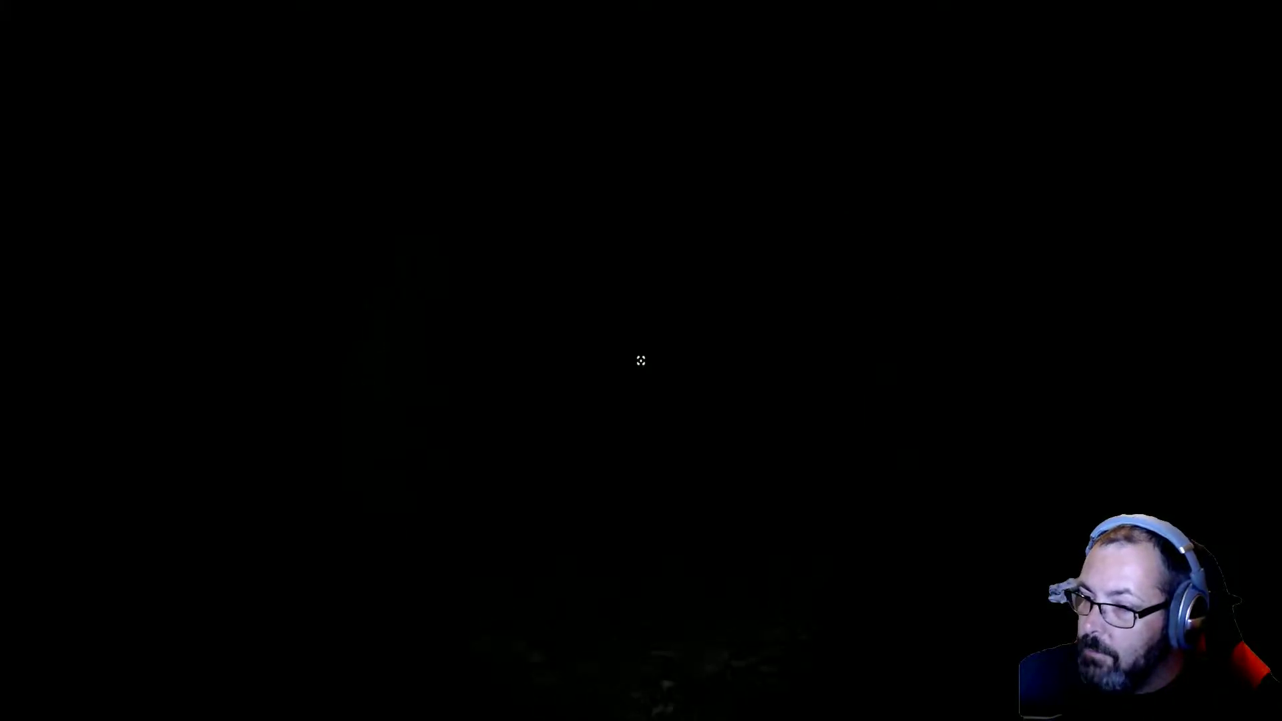
{"action": "key", "text": "w"}
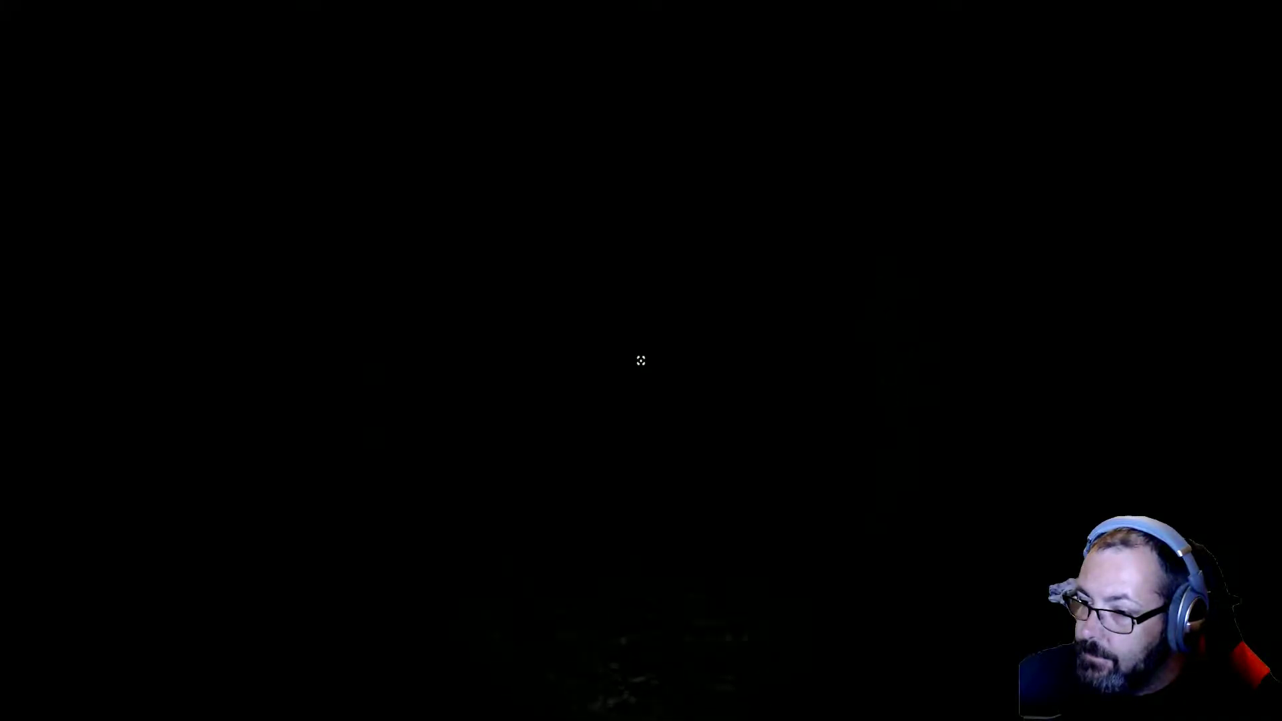
{"action": "scroll", "coordinate": [641, 360], "scroll_direction": "down", "scroll_amount": 1}
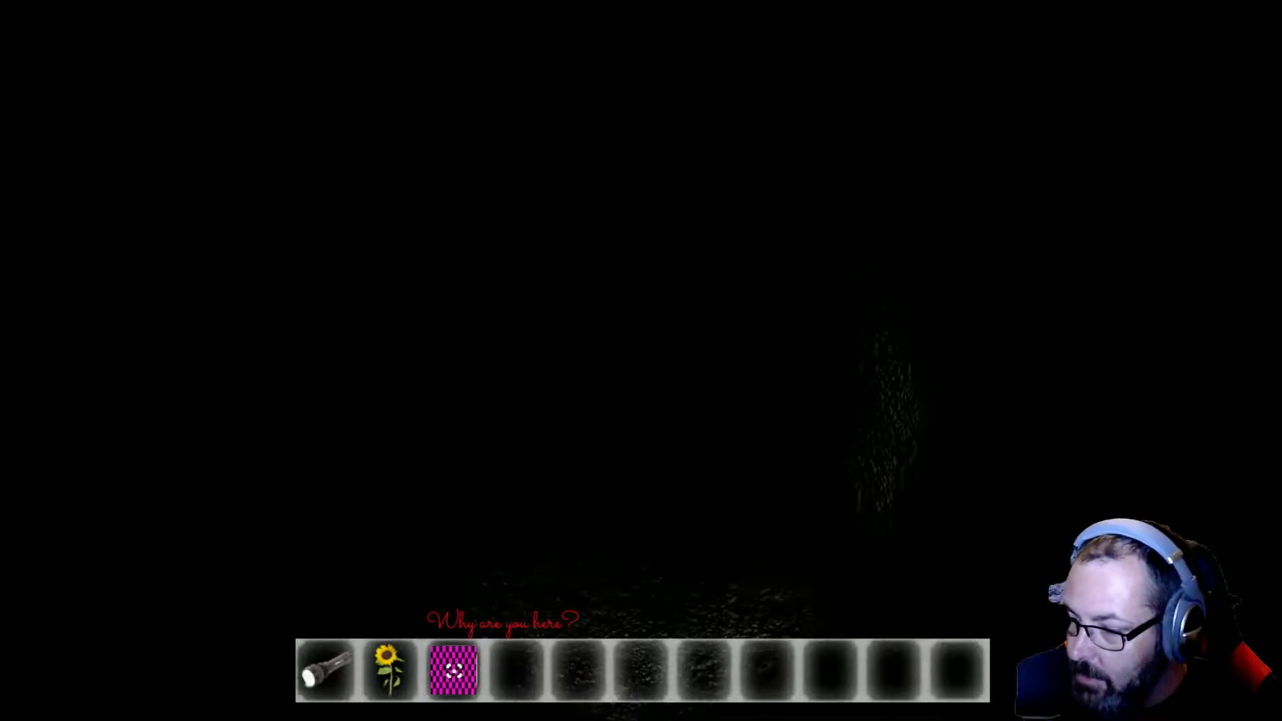
{"action": "left_click", "coordinate": [454, 669]}
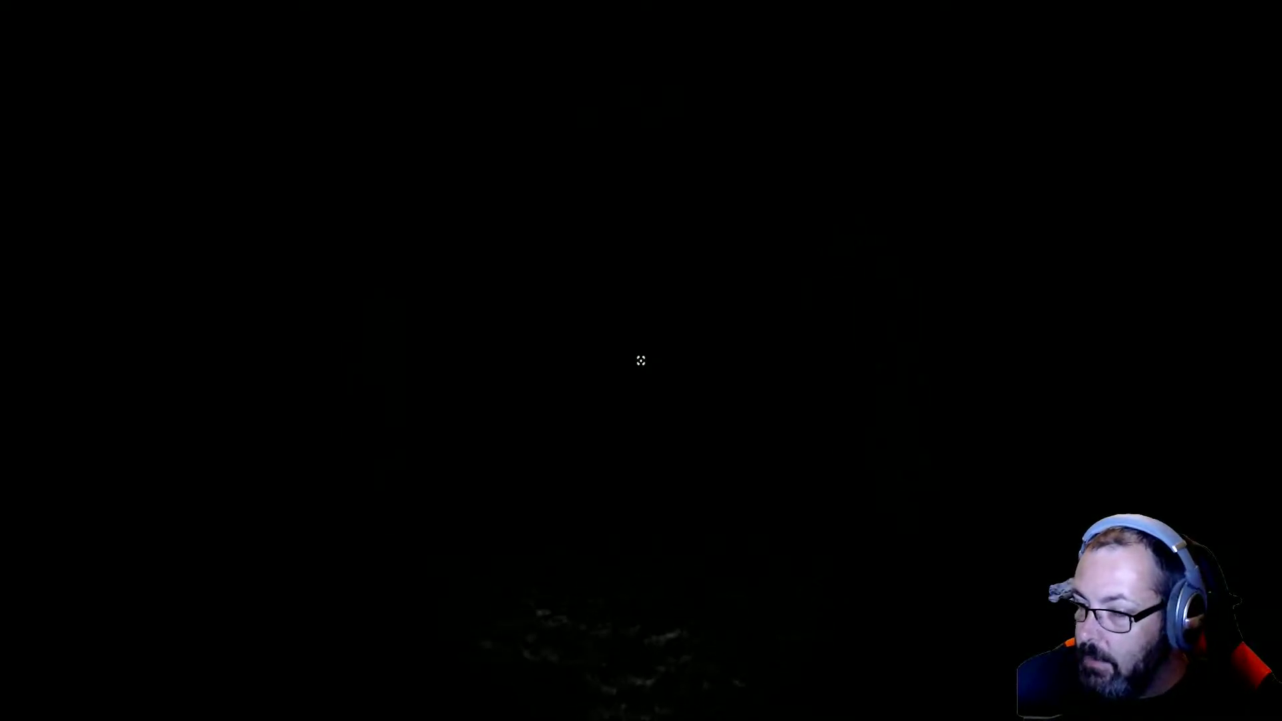
{"action": "scroll", "coordinate": [641, 361], "scroll_direction": "down", "scroll_amount": 1}
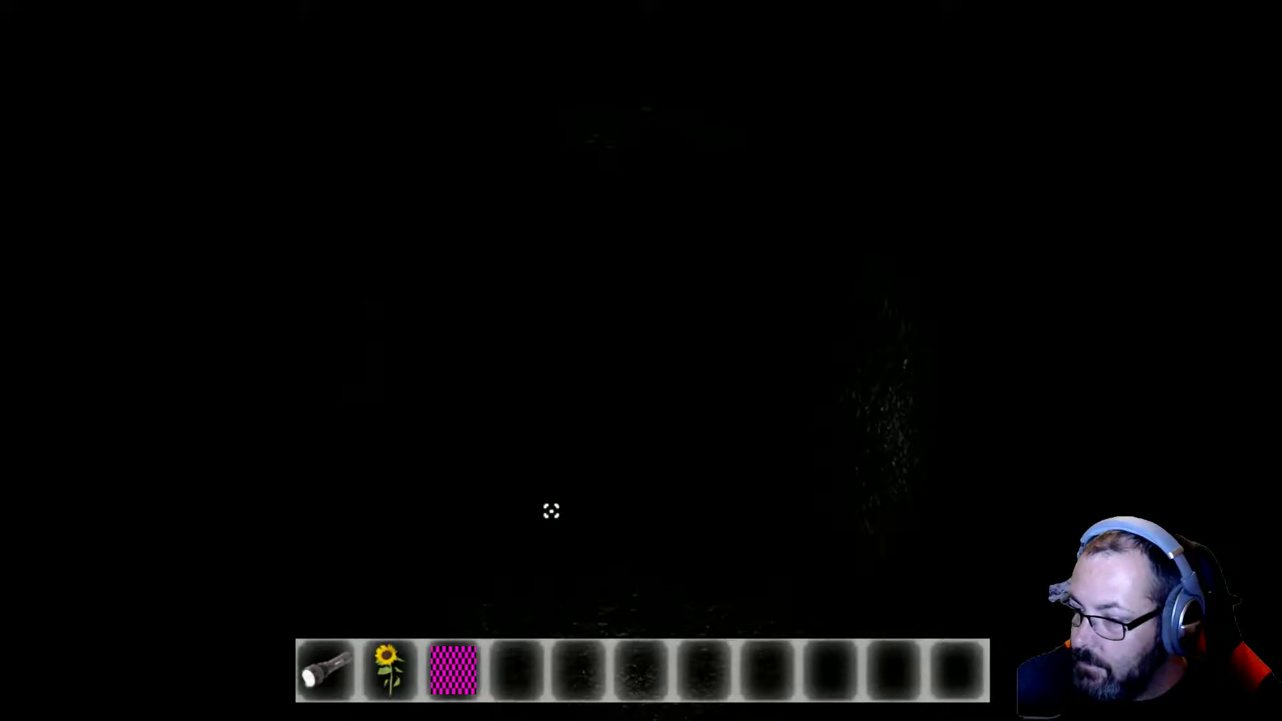
Step: Use the pink item again, close the inventory, and walk forward across the lit ground
{"action": "left_click", "coordinate": [459, 661]}
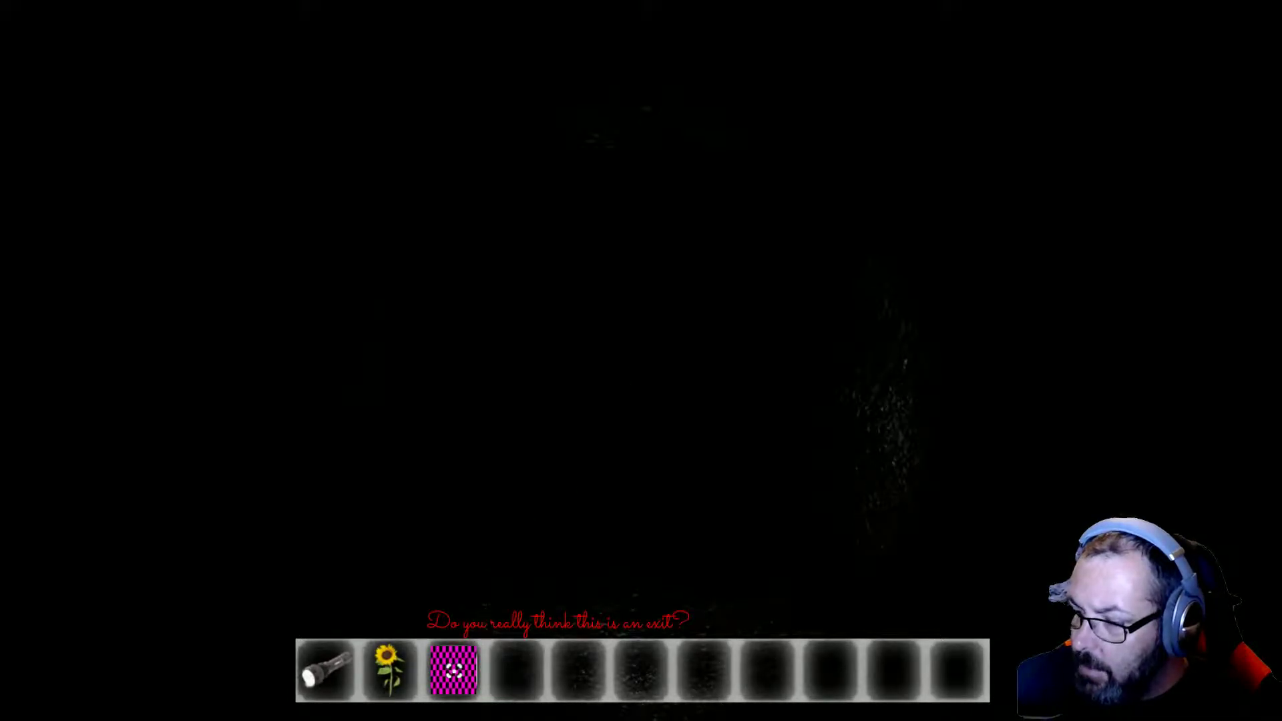
{"action": "key", "text": "Tab"}
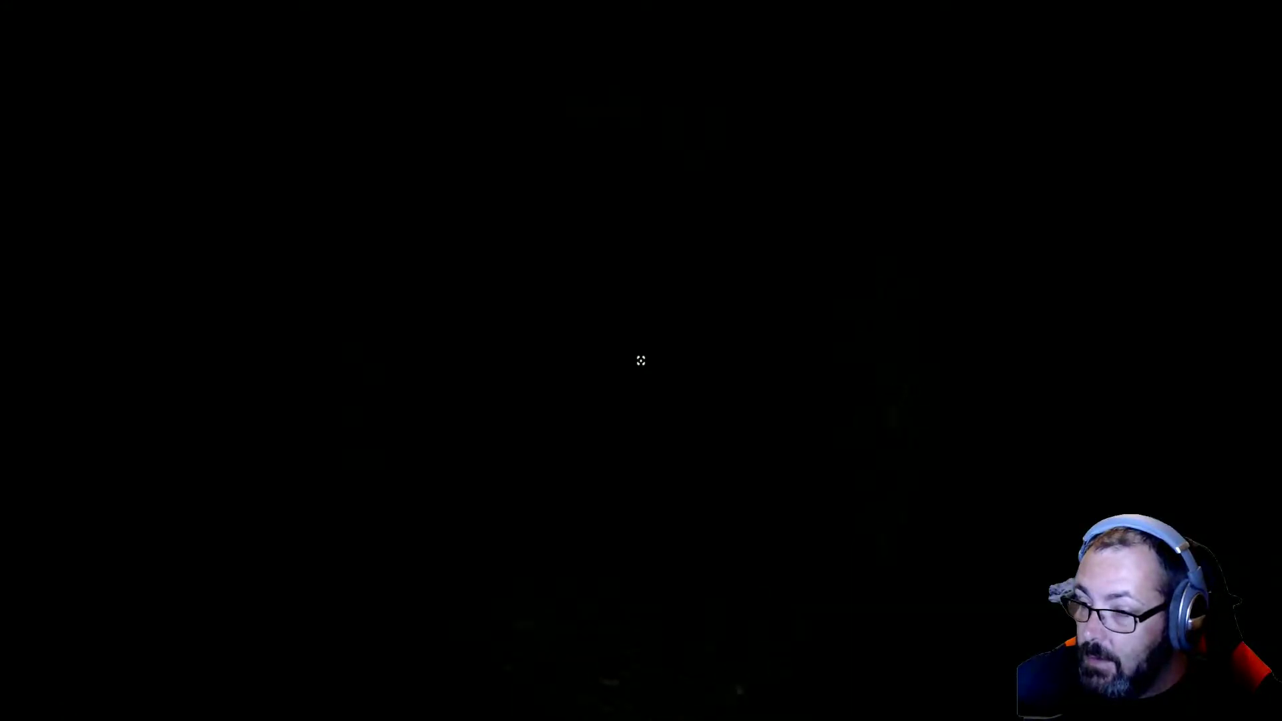
{"action": "left_click_drag", "start_coordinate": [641, 361], "coordinate": [641, 360]}
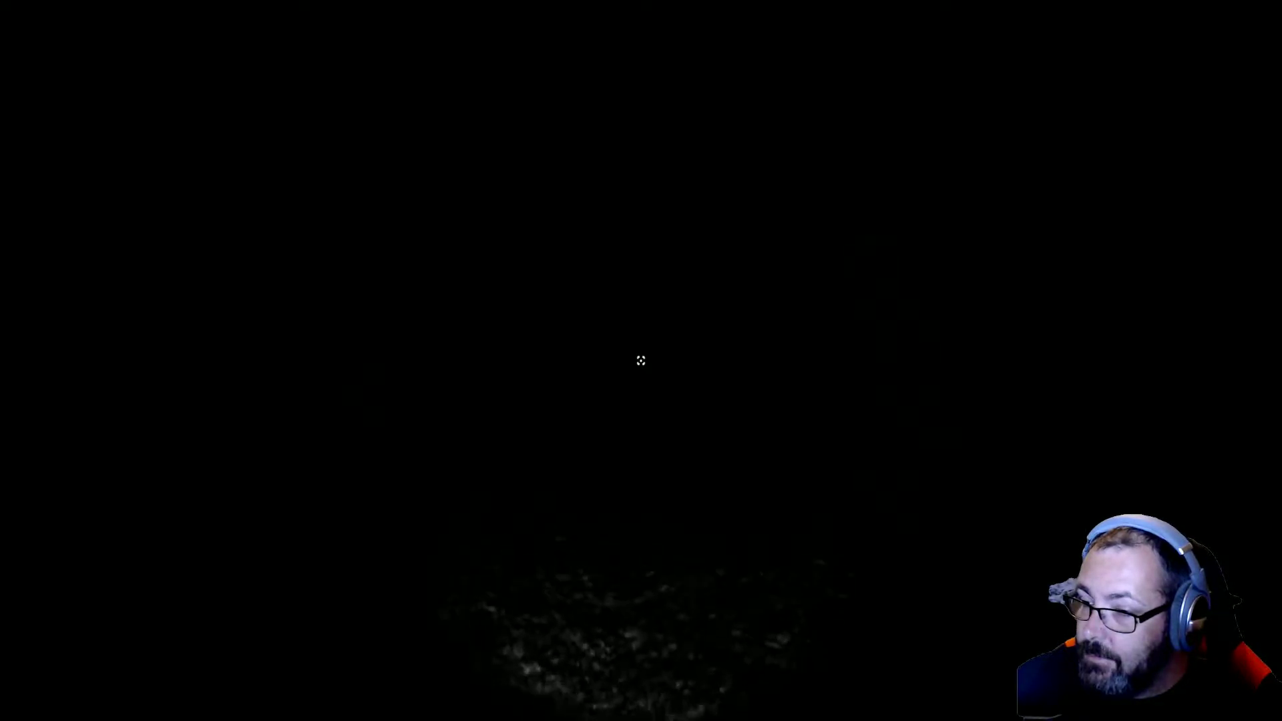
{"action": "key", "text": "w"}
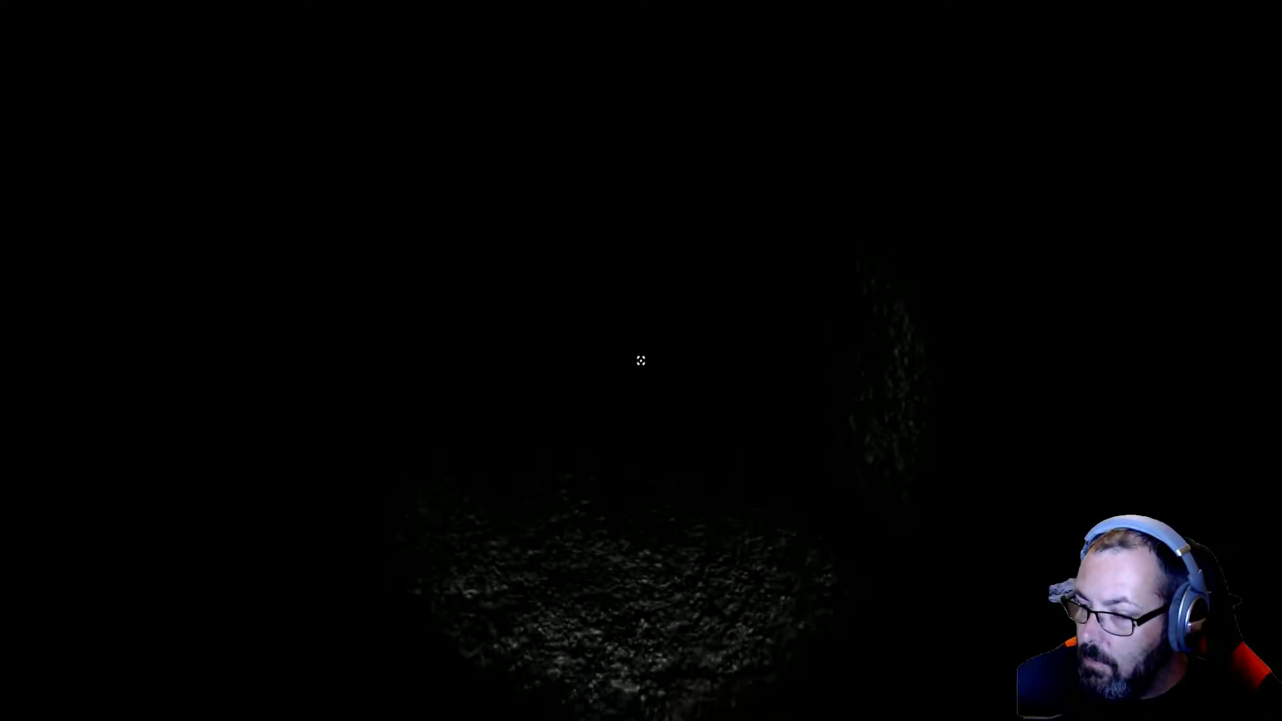
{"action": "key", "text": "w"}
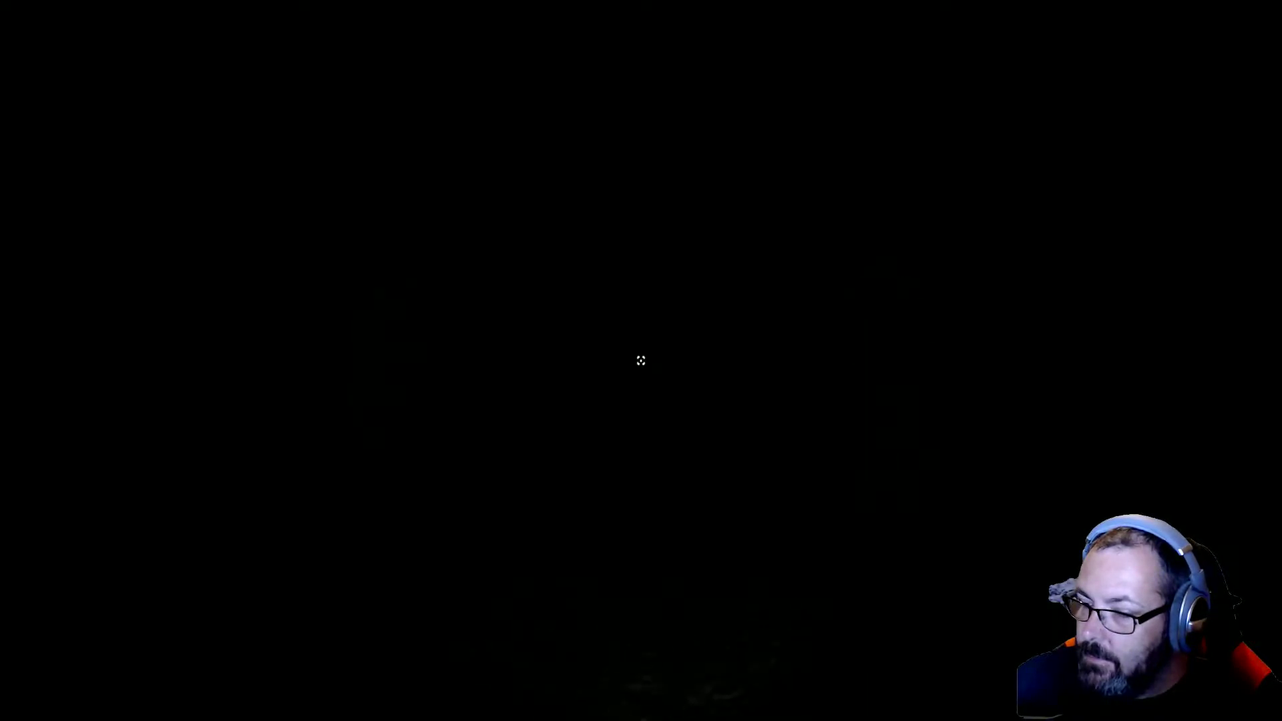
{"action": "key", "text": "w"}
{"action": "scroll", "coordinate": [641, 360], "scroll_direction": "down", "scroll_amount": 1}
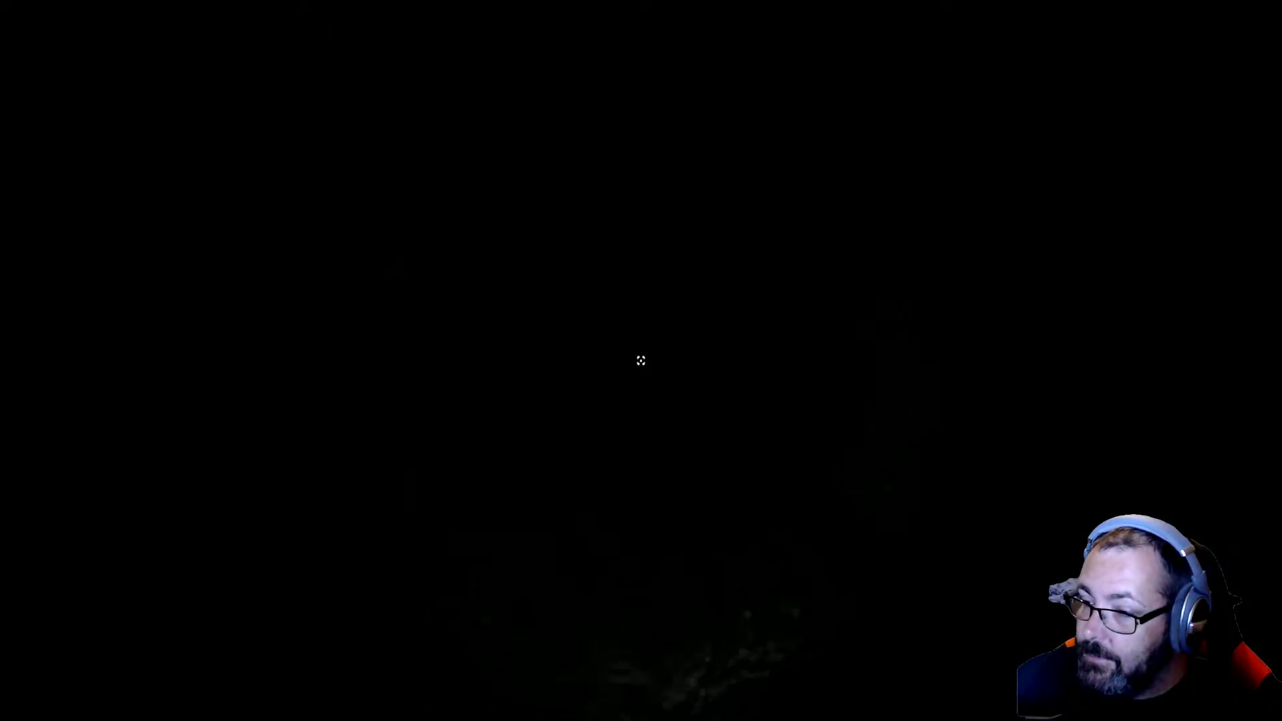
Step: Use the pink item once more until the "I'm sorry" message and "Exiting..." notice appear
{"action": "key", "text": "e"}
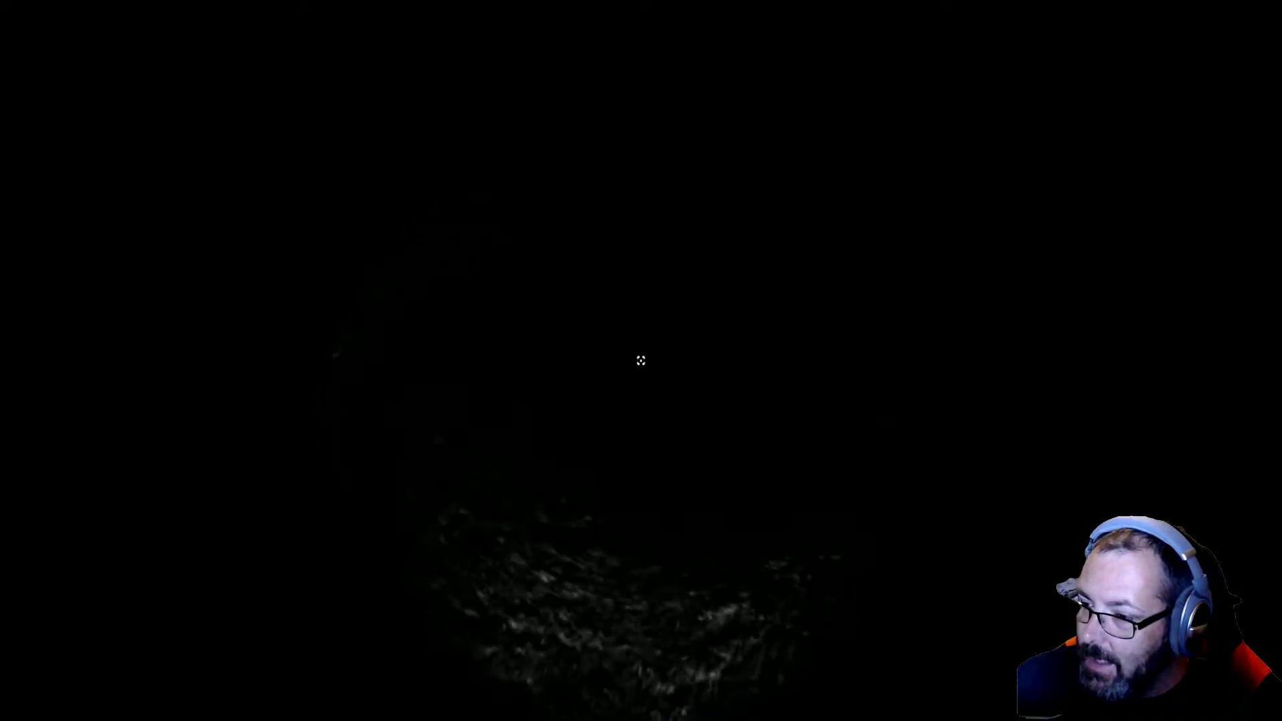
{"action": "scroll", "coordinate": [641, 361], "scroll_direction": "down", "scroll_amount": 1}
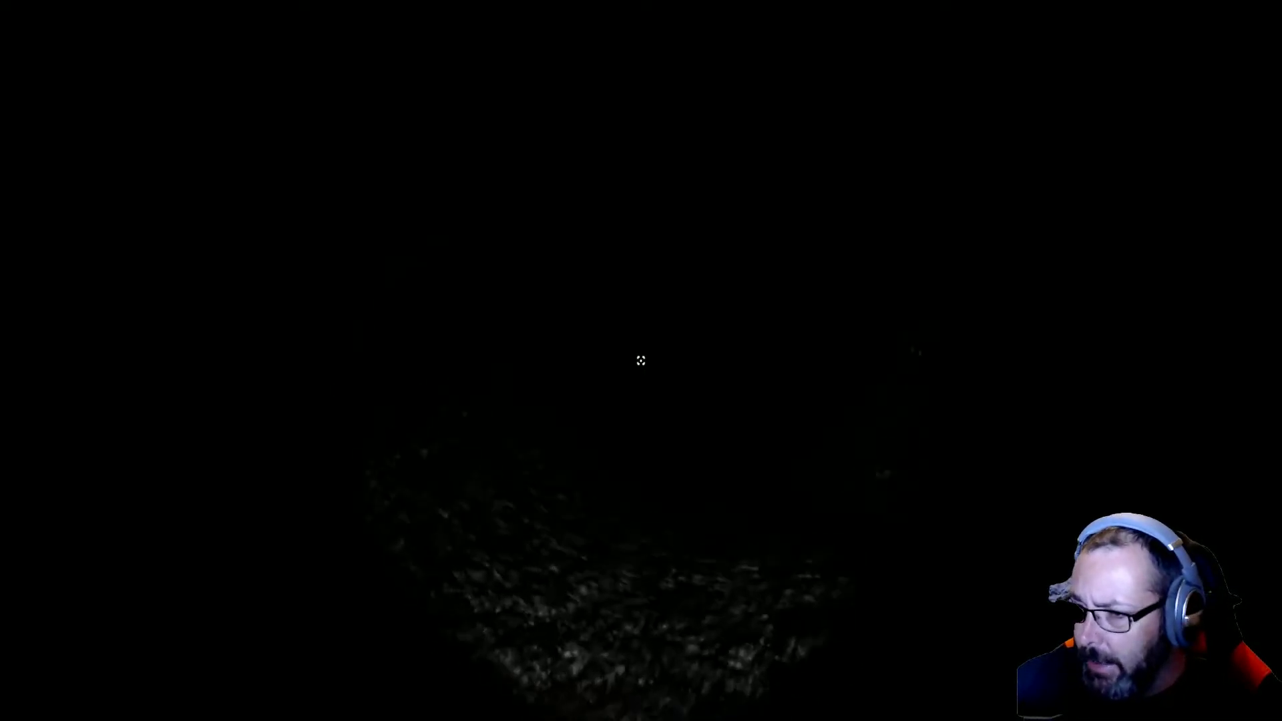
{"action": "key", "text": "Tab"}
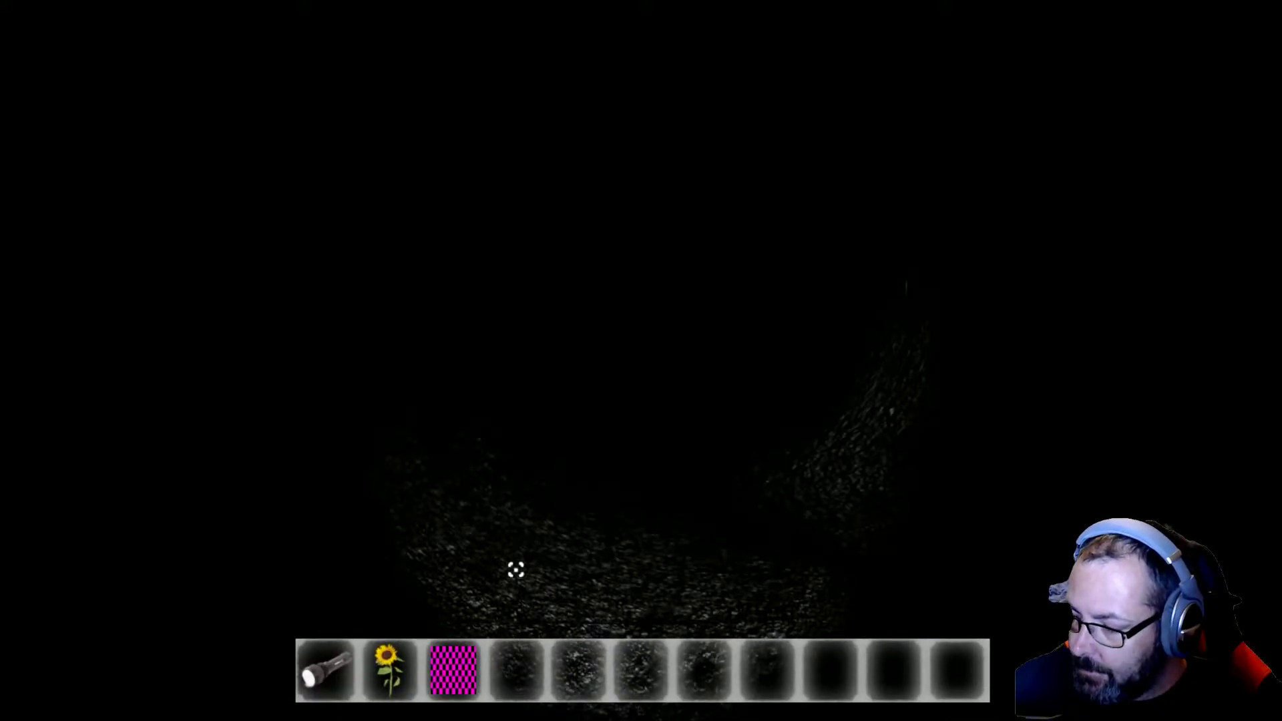
{"action": "left_click", "coordinate": [456, 666]}
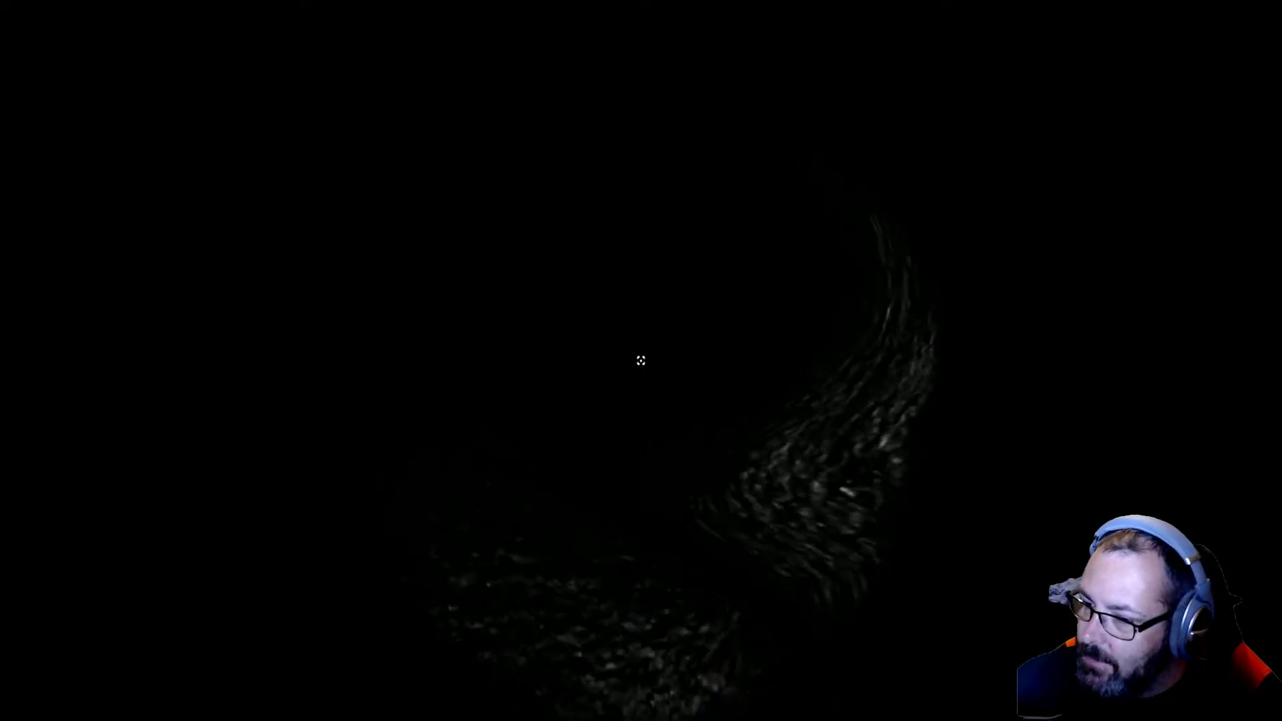
{"action": "key", "text": "e"}
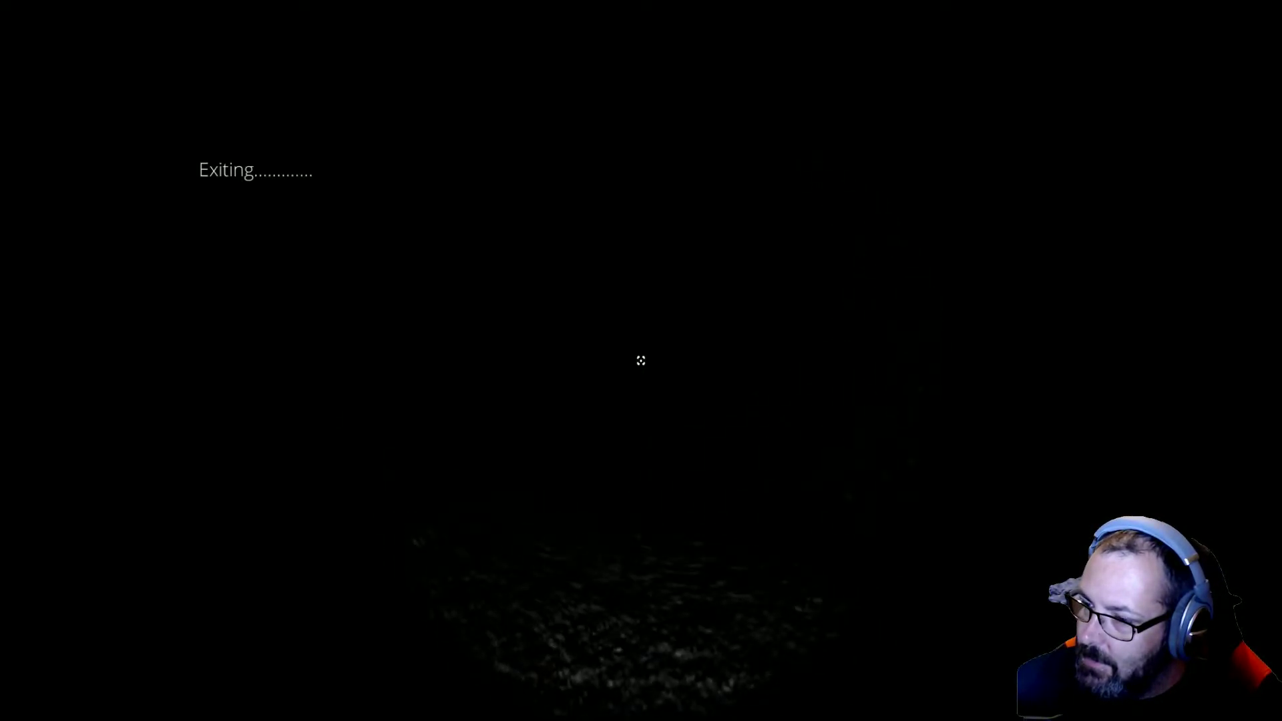